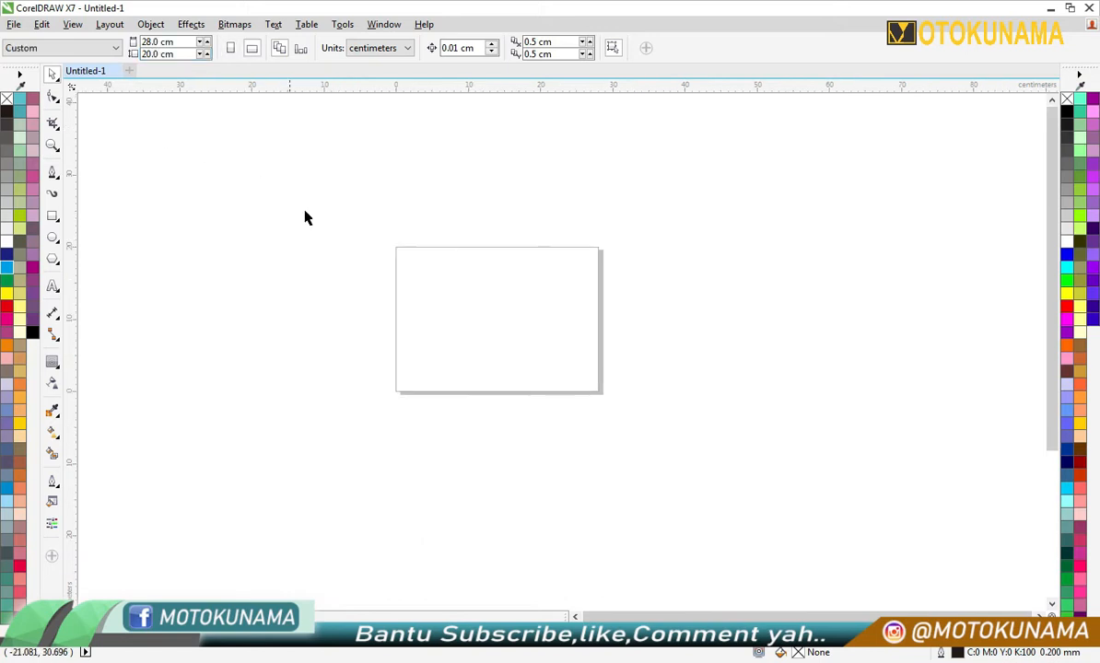
# - Create a page-sized rectangle and place a vertical guideline through its centre at 14 cm
pyautogui.scroll(2, 542, 302)
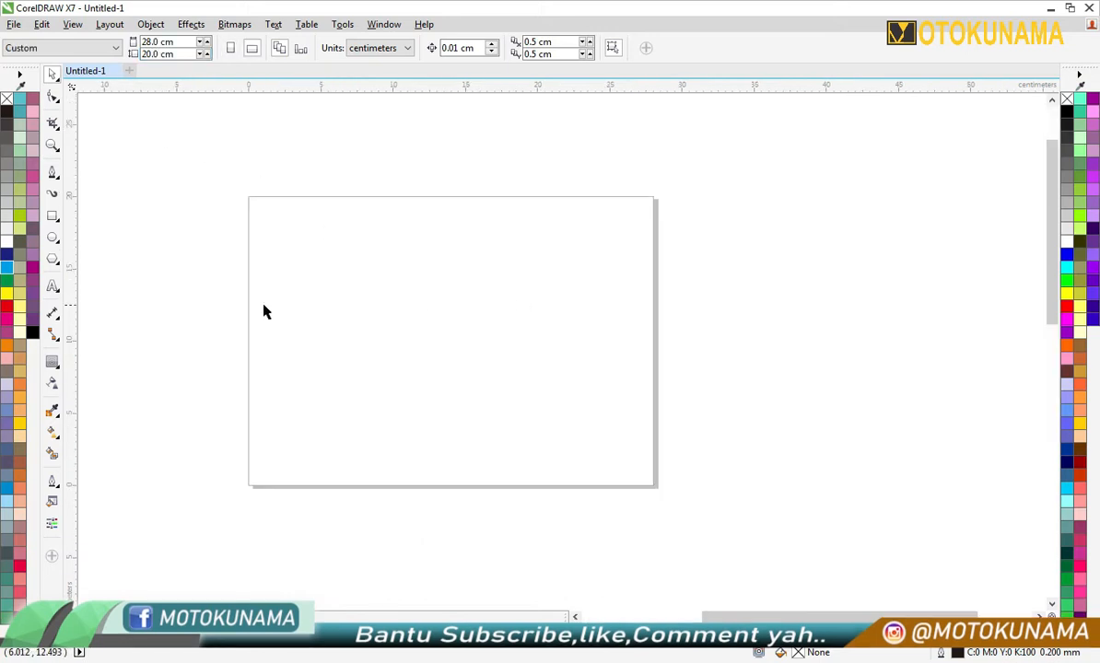
pyautogui.doubleClick(53, 217)
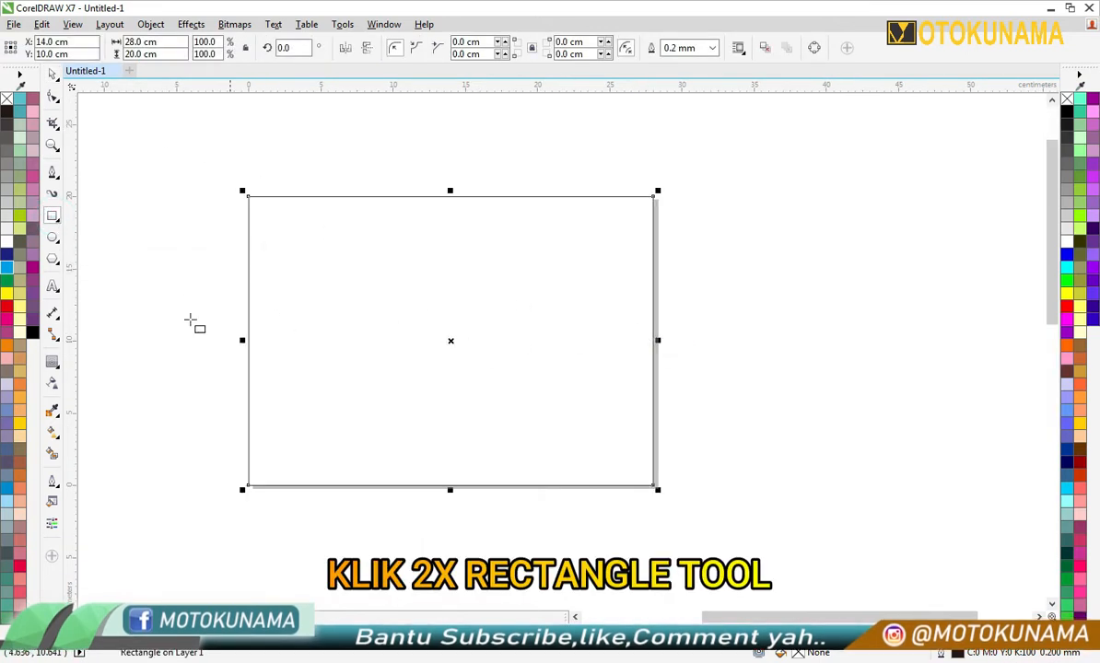
pyautogui.moveTo(70, 276); pyautogui.dragTo(451, 344)
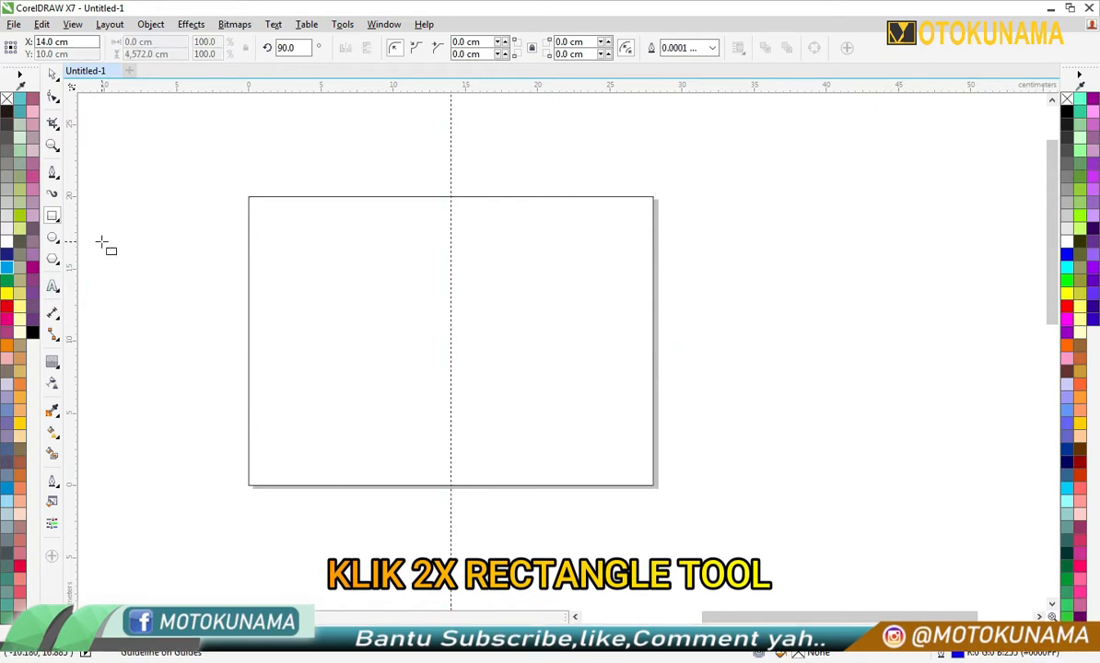
# - Narrow the rectangle to the left half of the page and create a matching 14 × 20 cm rectangle on the right half
pyautogui.click(277, 272)
pyautogui.moveTo(657, 342); pyautogui.dragTo(451, 343)
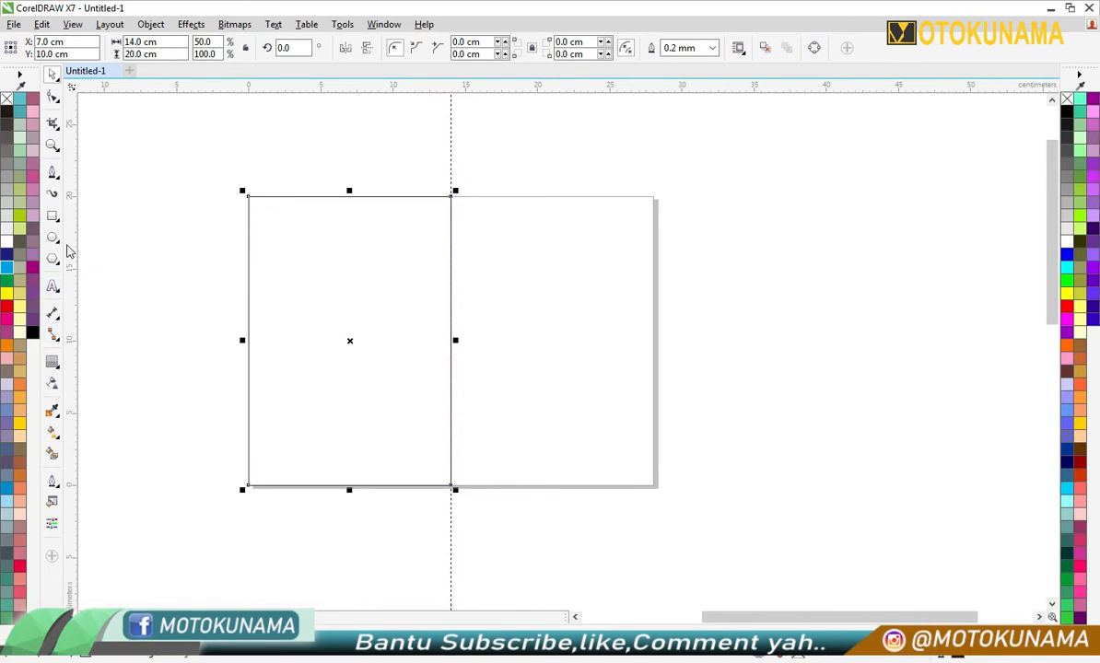
pyautogui.doubleClick(53, 217)
pyautogui.moveTo(241, 339); pyautogui.dragTo(450, 341)
pyautogui.scroll(-1, 508, 326)
pyautogui.scroll(1, 523, 332)
pyautogui.click(51, 77)
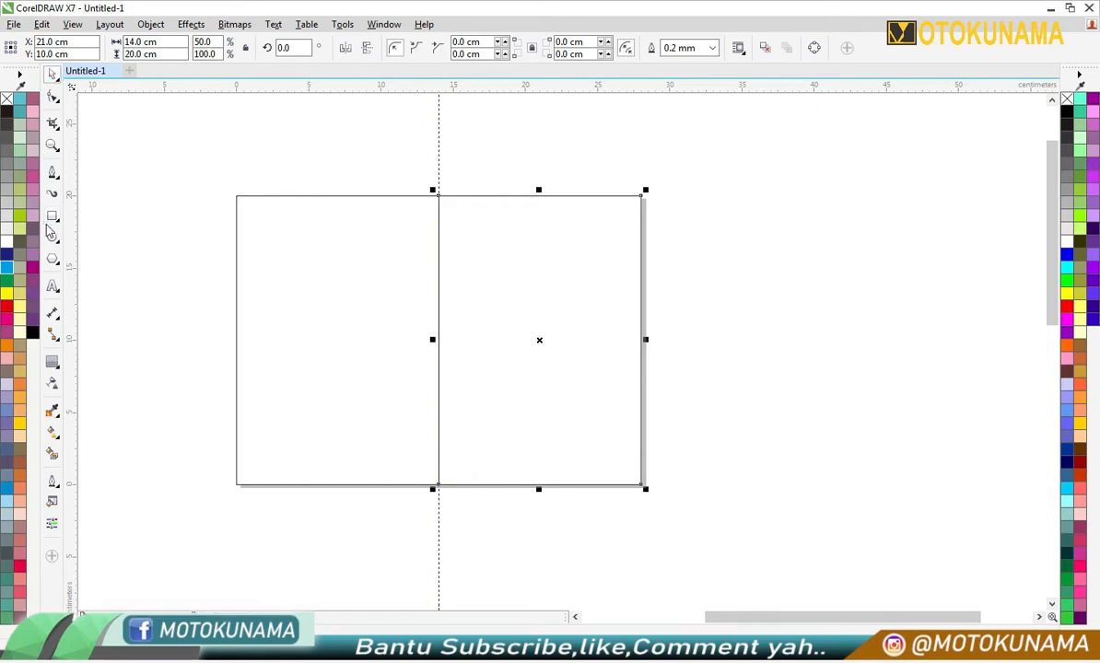
# - Draw a horizontal band about 15.1 × 1.8 cm across the right half, overhanging both sides, and shift it slightly down
pyautogui.moveTo(439, 252); pyautogui.dragTo(646, 278)
pyautogui.scroll(2, 560, 258)
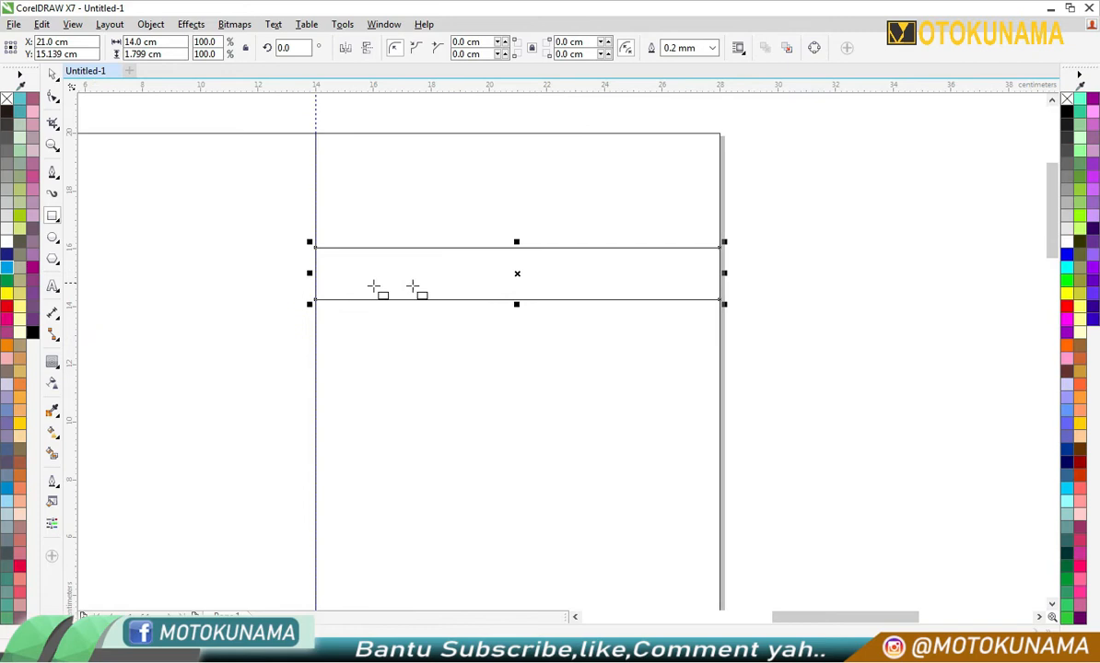
pyautogui.moveTo(310, 273); pyautogui.dragTo(297, 274)
pyautogui.moveTo(725, 273); pyautogui.dragTo(743, 273)
pyautogui.moveTo(567, 293); pyautogui.dragTo(567, 319)
pyautogui.click(775, 407)
# - Draw a narrow vertical strip about 0.5 × 5.1 cm from the page's upper edge at the guideline down into the band
pyautogui.click(53, 216)
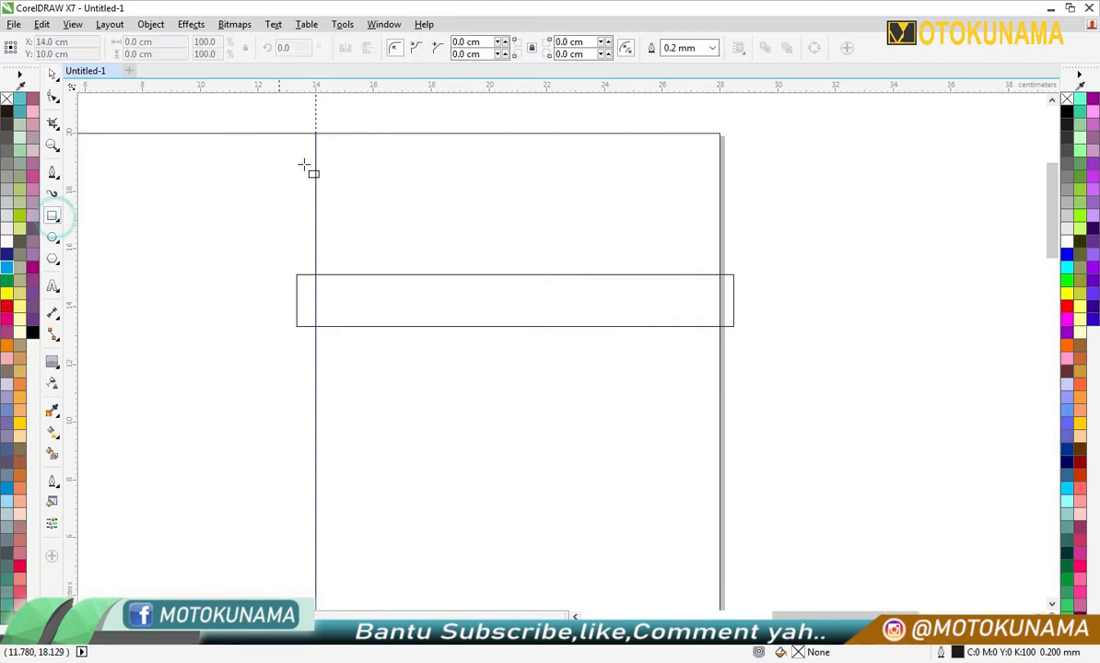
pyautogui.scroll(1, 318, 147)
pyautogui.moveTo(304, 123); pyautogui.dragTo(333, 421)
pyautogui.click(52, 73)
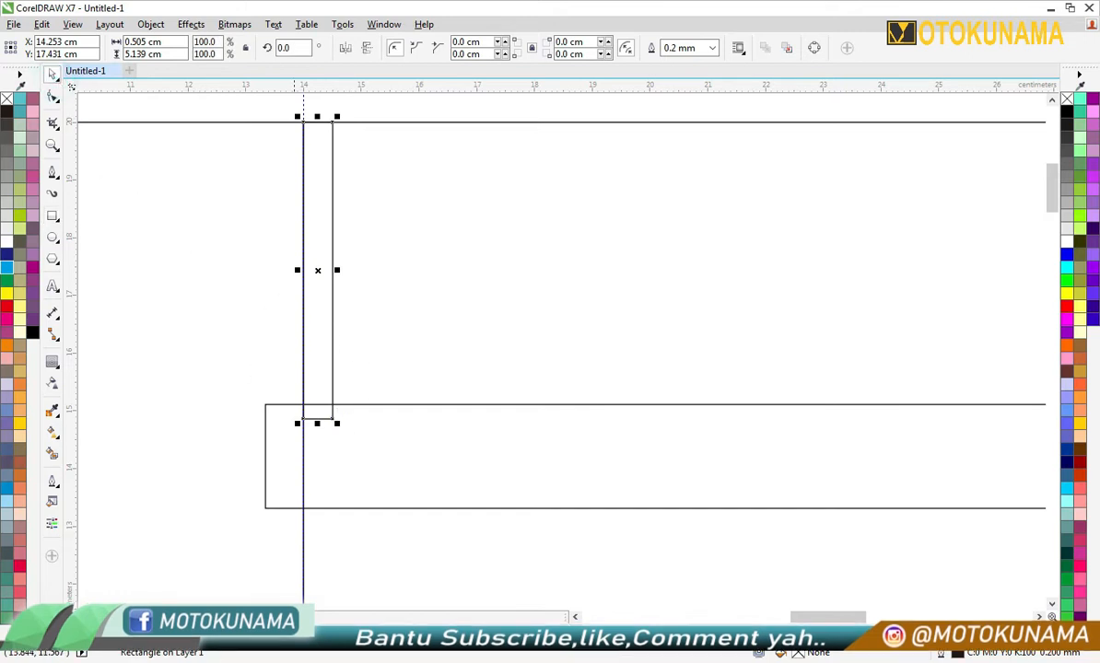
# - Fill the narrow strip with light blue and remove its outline
pyautogui.click(318, 384)
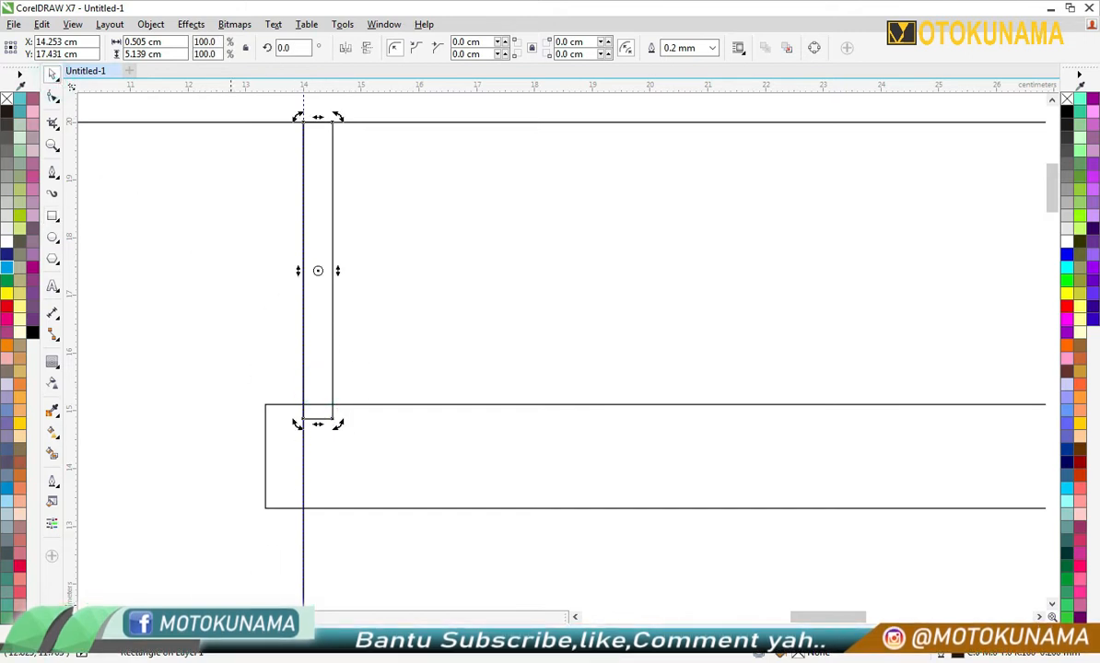
pyautogui.click(6, 502)
pyautogui.rightClick(1066, 99)
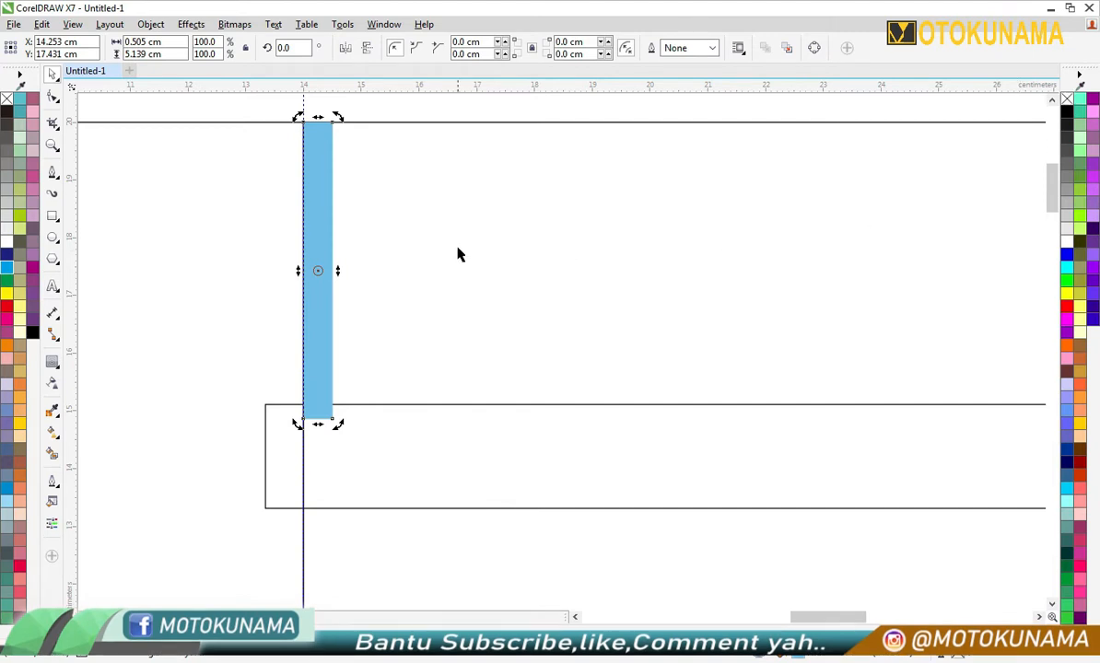
# - Shift the blue strip slightly inward from the guideline and place a copy of it near the page's right edge
pyautogui.moveTo(324, 196)
pyautogui.mouseDown()
pyautogui.moveTo(343, 195)
pyautogui.moveTo(328, 204)
pyautogui.mouseUp()
pyautogui.scroll(-2, 334, 198)
pyautogui.scroll(2, 328, 163)
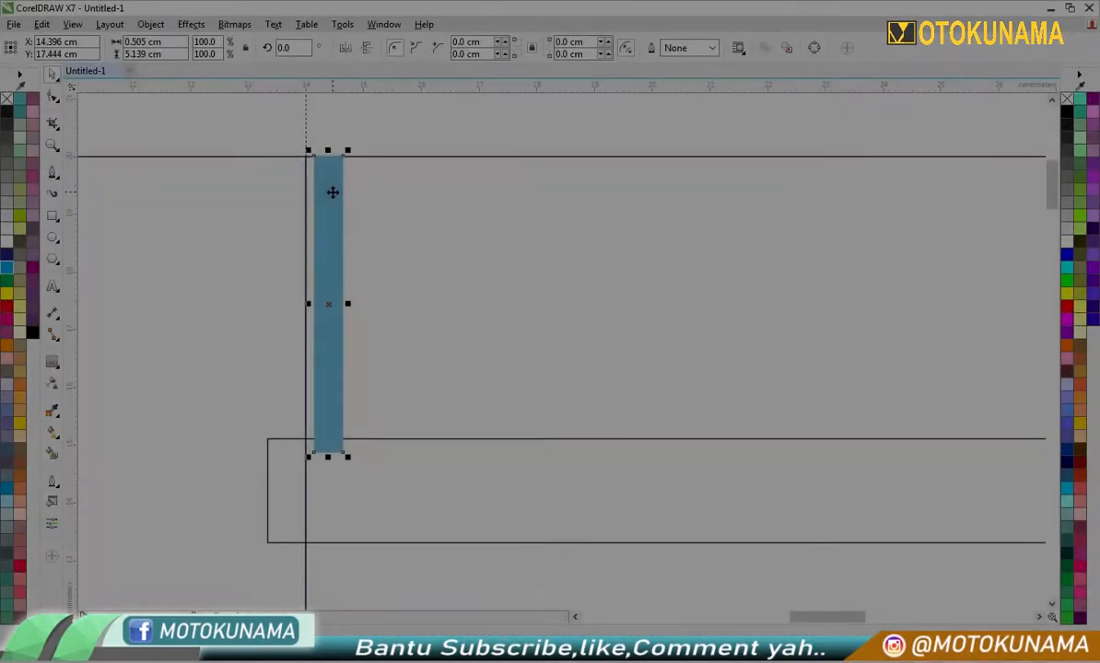
pyautogui.scroll(-2, 333, 191)
pyautogui.moveTo(334, 191); pyautogui.dragTo(711, 226)
pyautogui.click(750, 235)
pyautogui.scroll(4, 717, 198)
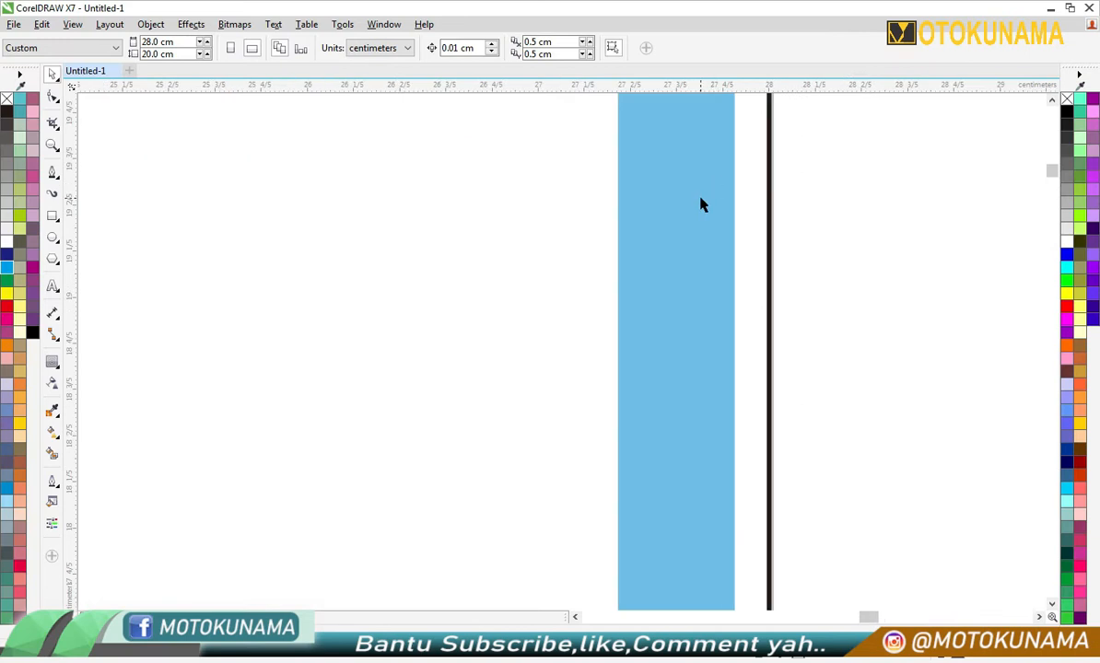
pyautogui.scroll(-5, 700, 204)
pyautogui.click(705, 177)
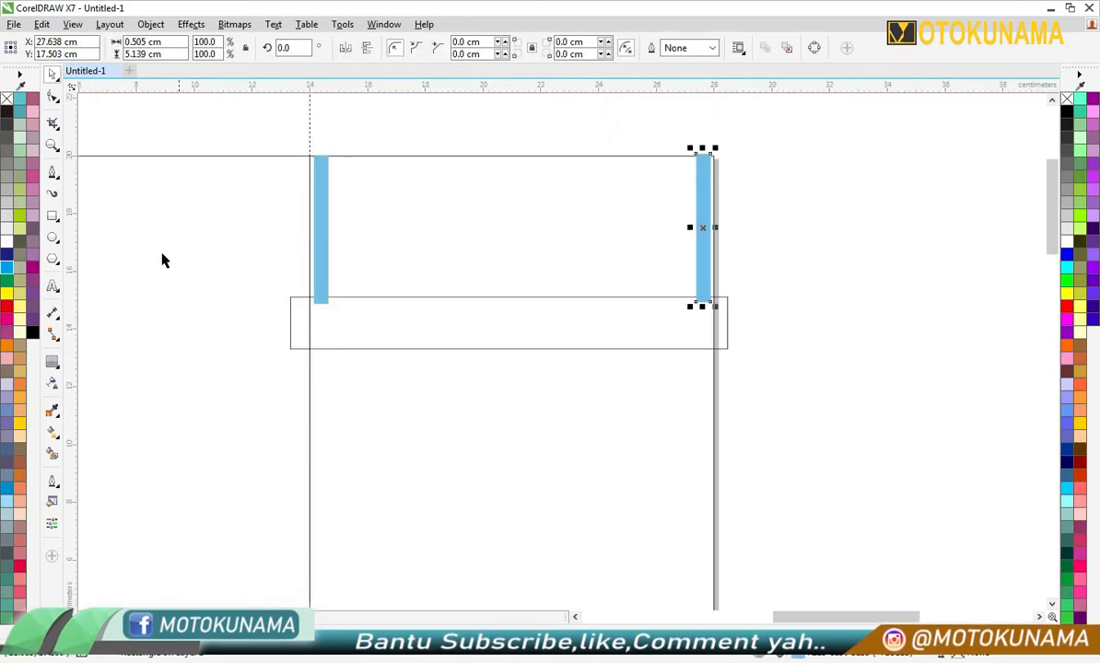
# - Blend the two blue strips across the right half using 18 intermediate steps
pyautogui.click(53, 361)
pyautogui.click(93, 395)
pyautogui.moveTo(322, 218); pyautogui.dragTo(698, 228)
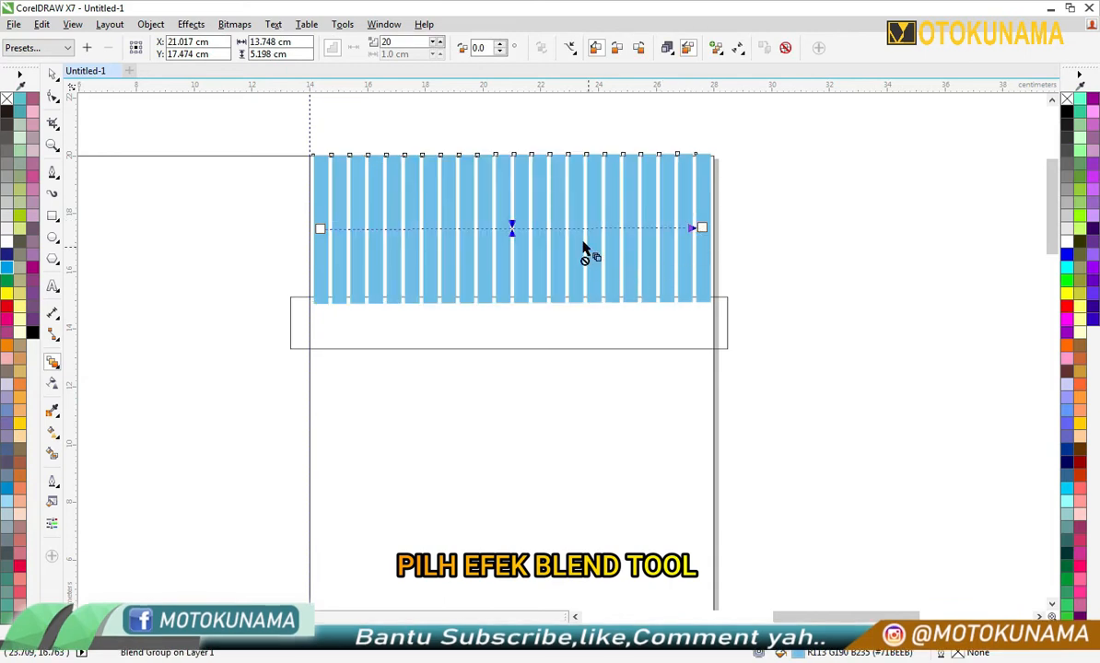
pyautogui.click(437, 51)
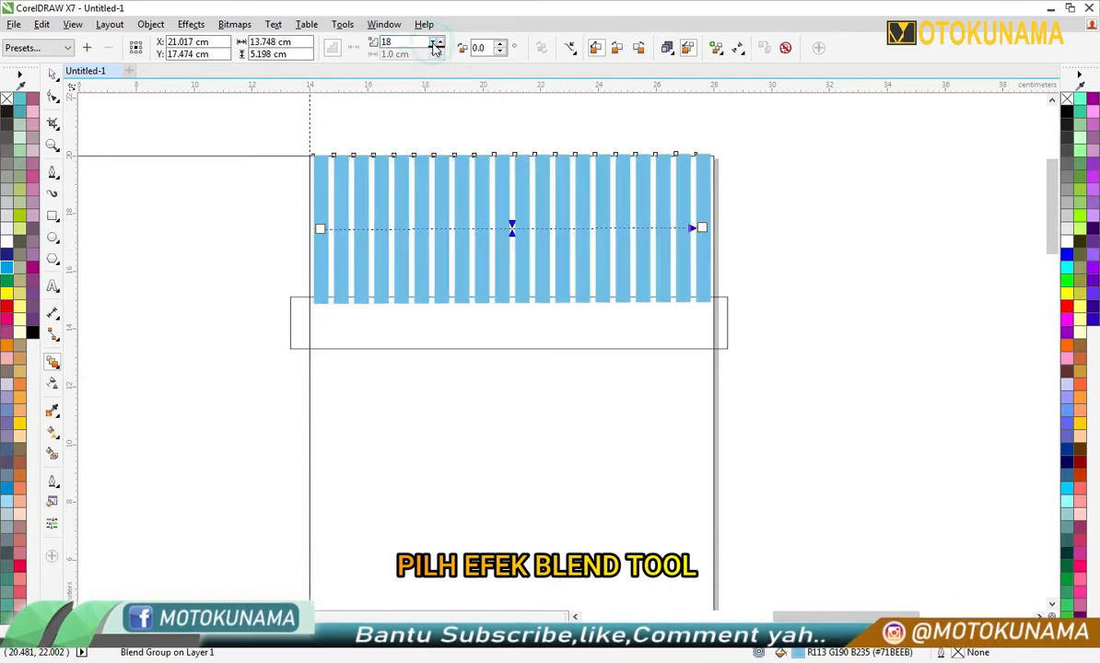
pyautogui.click(436, 50)
pyautogui.click(52, 75)
# - Fill the horizontal band with pink and remove its outline
pyautogui.click(756, 309)
pyautogui.click(662, 331)
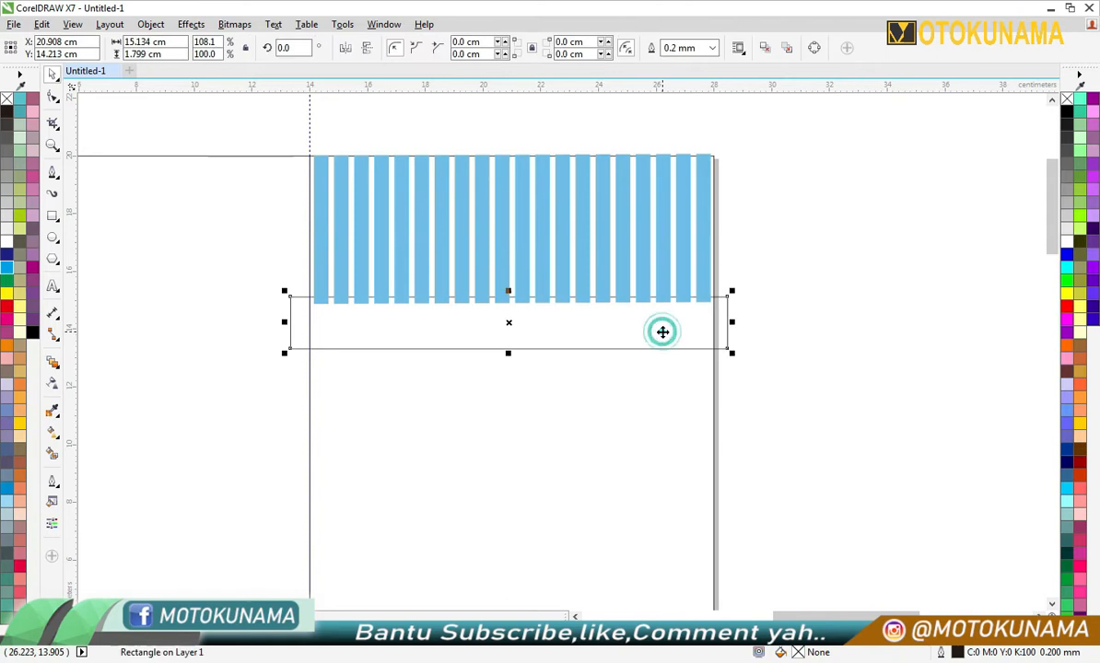
pyautogui.click(223, 631)
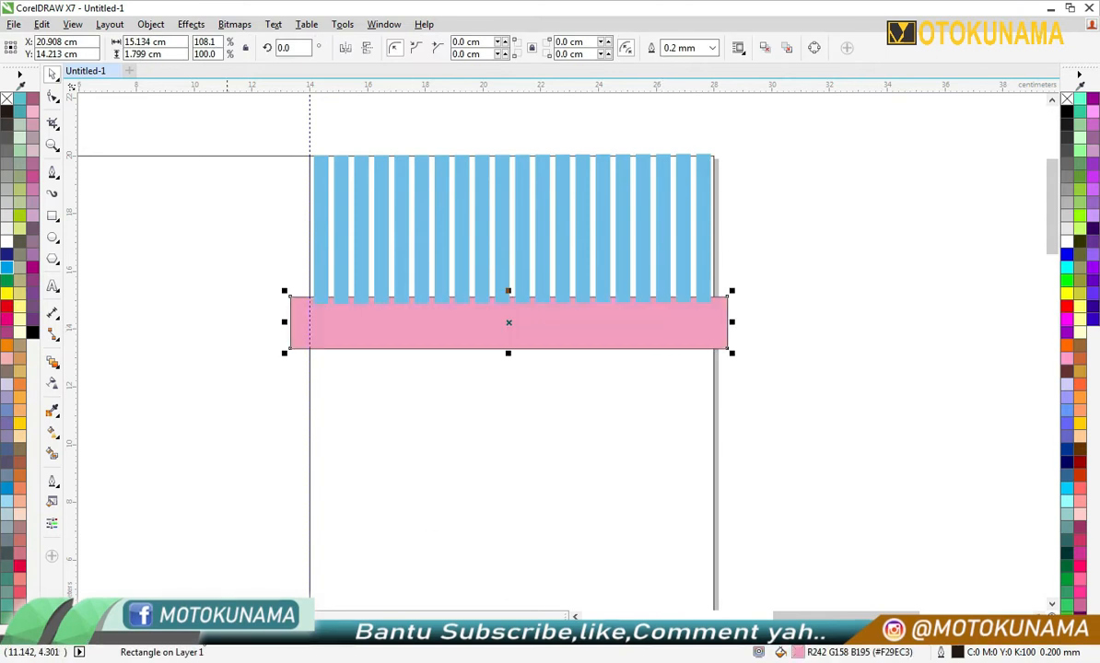
pyautogui.rightClick(1066, 99)
# - Bring the pink band in front of the blue stripes
pyautogui.rightClick(670, 341)
pyautogui.moveTo(811, 493)
pyautogui.click(906, 498)
pyautogui.click(837, 402)
# - Group the stripes with the pink band and PowerClip them inside the right half's rectangle
pyautogui.moveTo(284, 138); pyautogui.dragTo(741, 364)
pyautogui.click(668, 56)
pyautogui.rightClick(639, 174)
pyautogui.click(680, 184)
pyautogui.click(591, 438)
pyautogui.click(776, 400)
# - Open the right rectangle's PowerClip contents for editing and move the pink band down so its lower edge sits at about 11 cm
pyautogui.scroll(-2, 465, 481)
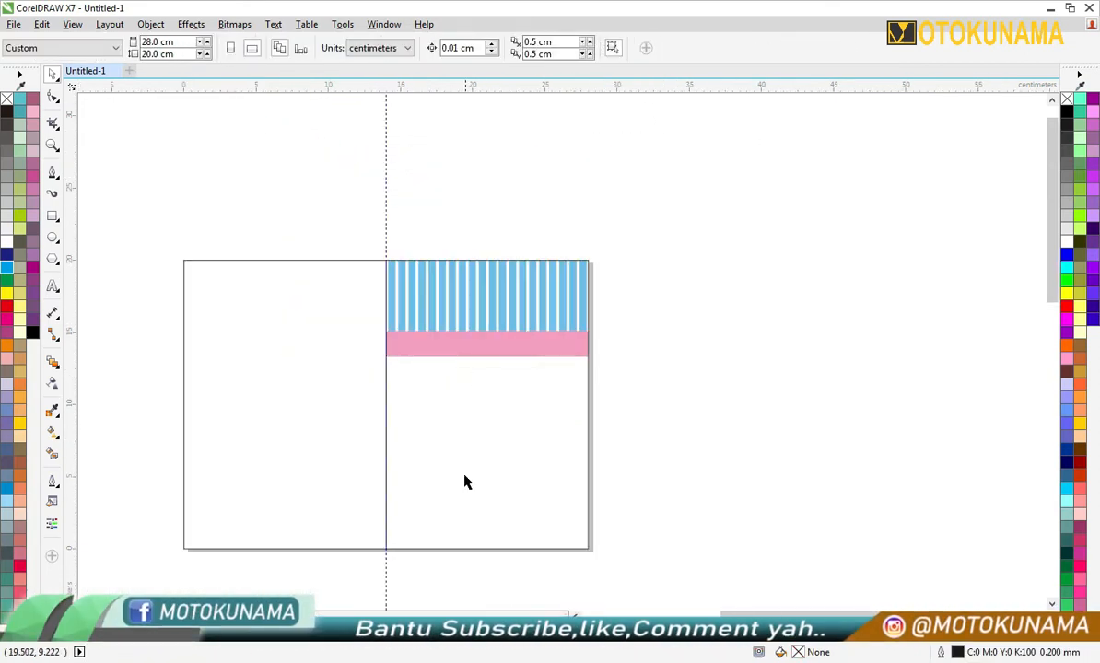
pyautogui.scroll(2, 457, 569)
pyautogui.scroll(-2, 454, 554)
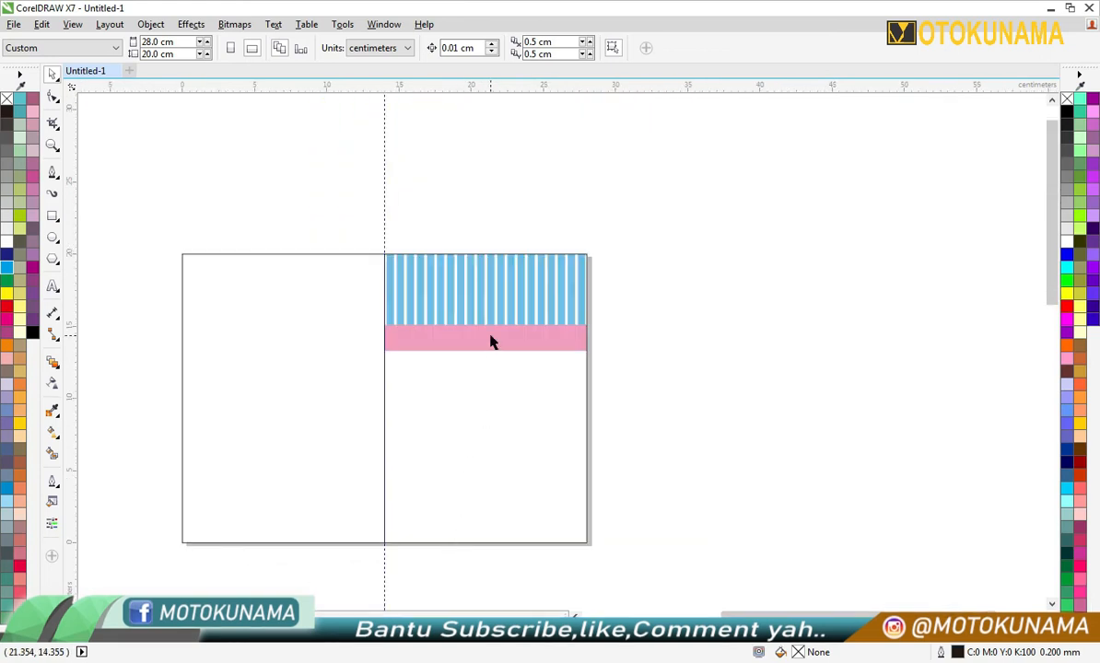
pyautogui.click(491, 335)
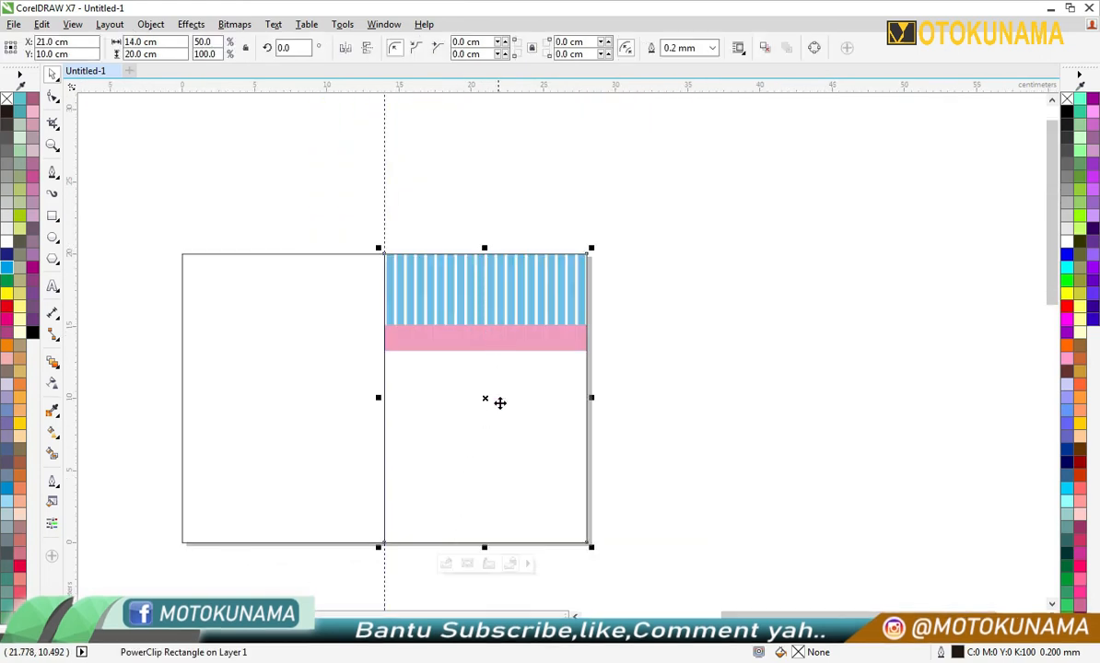
pyautogui.click(444, 563)
pyautogui.scroll(2, 497, 338)
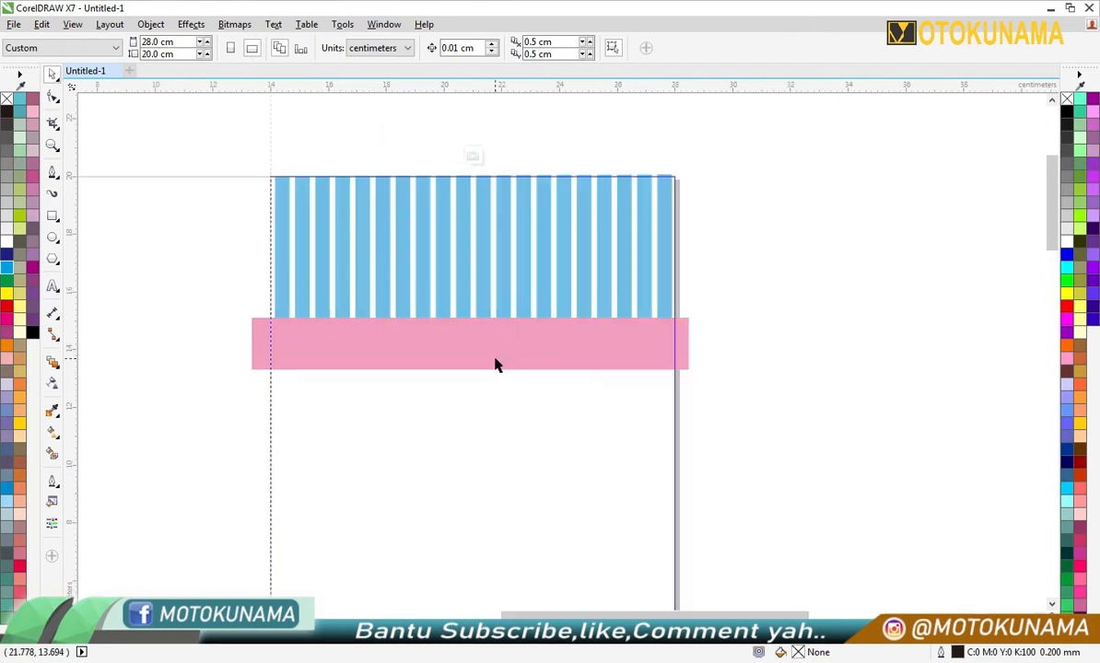
pyautogui.click(493, 319)
pyautogui.click(738, 277)
pyautogui.moveTo(503, 351); pyautogui.dragTo(511, 420)
pyautogui.click(742, 369)
# - Stretch the blue stripes down to meet the pink band and finish editing the PowerClip
pyautogui.click(522, 279)
pyautogui.moveTo(478, 334); pyautogui.dragTo(476, 395)
pyautogui.click(699, 381)
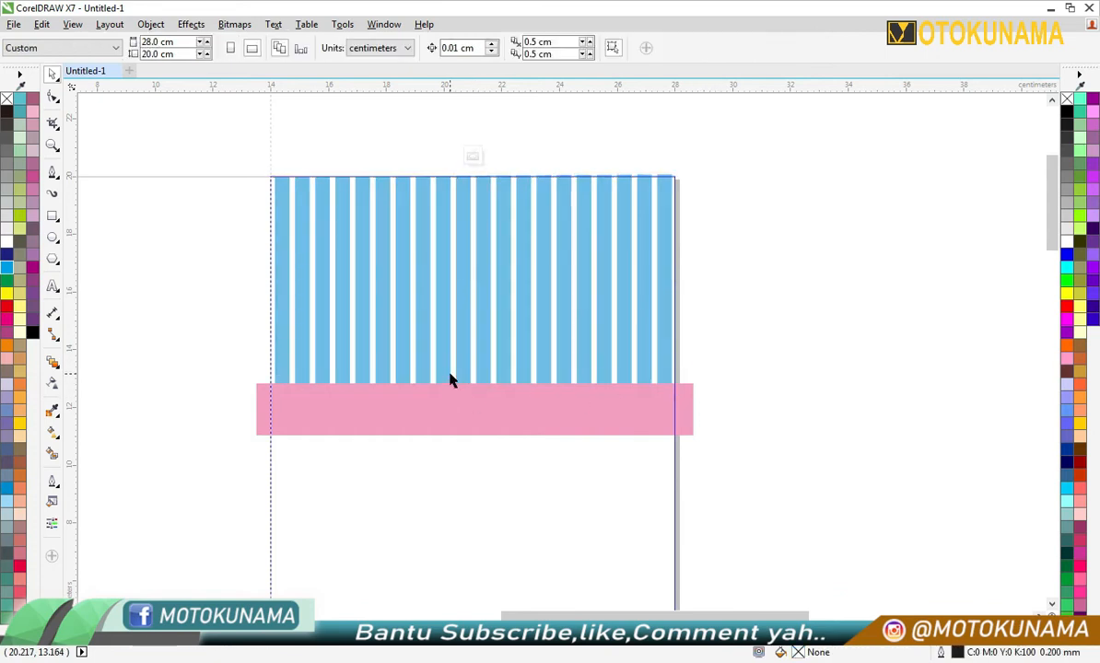
pyautogui.scroll(-2, 450, 379)
pyautogui.click(461, 585)
pyautogui.click(446, 545)
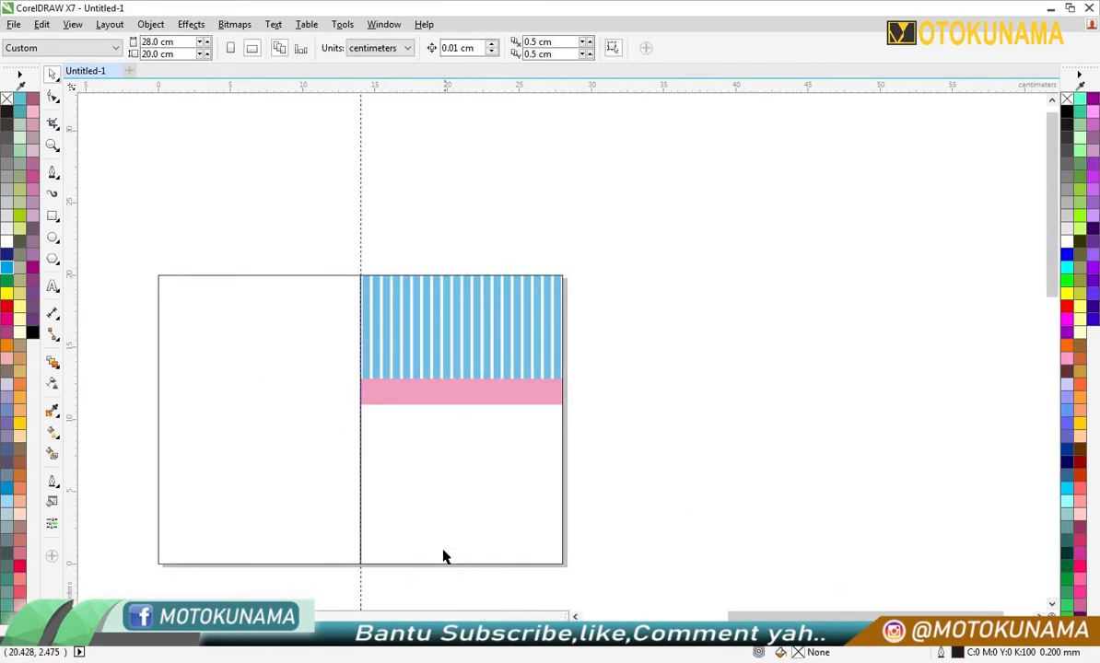
# - Place a horizontal guideline along the pink band's lower edge and draw a rectangle about 14 × 11.1 cm filling the area beneath it
pyautogui.scroll(1, 438, 577)
pyautogui.moveTo(503, 89); pyautogui.dragTo(501, 229)
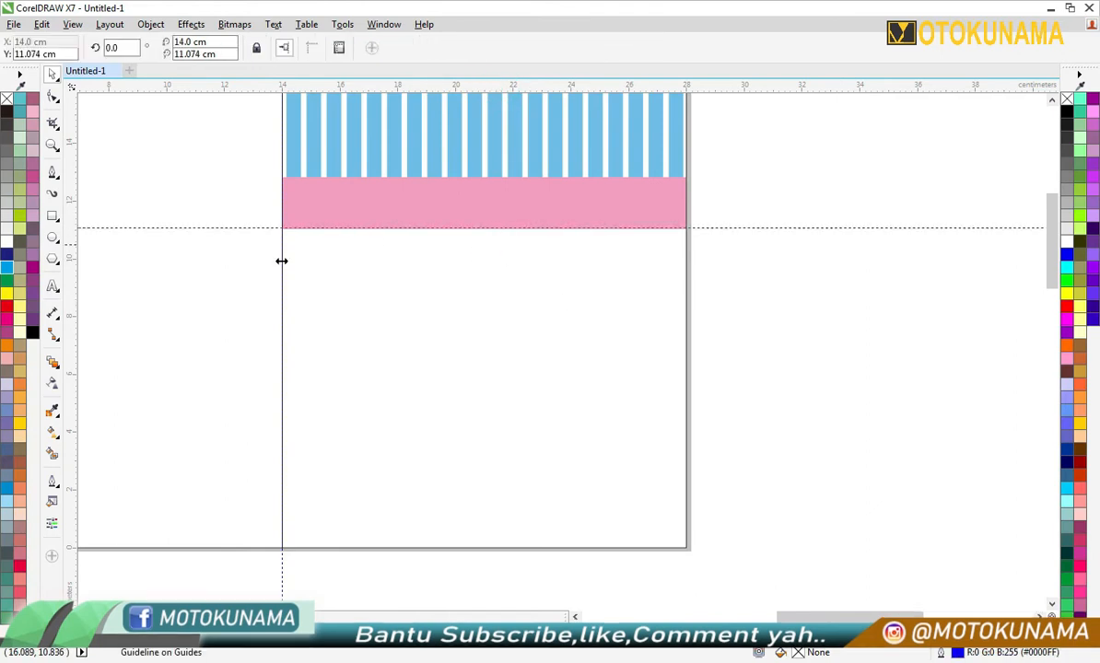
pyautogui.press('F6')
pyautogui.moveTo(282, 227)
pyautogui.mouseDown()
pyautogui.moveTo(555, 481)
pyautogui.moveTo(688, 548)
pyautogui.mouseUp()
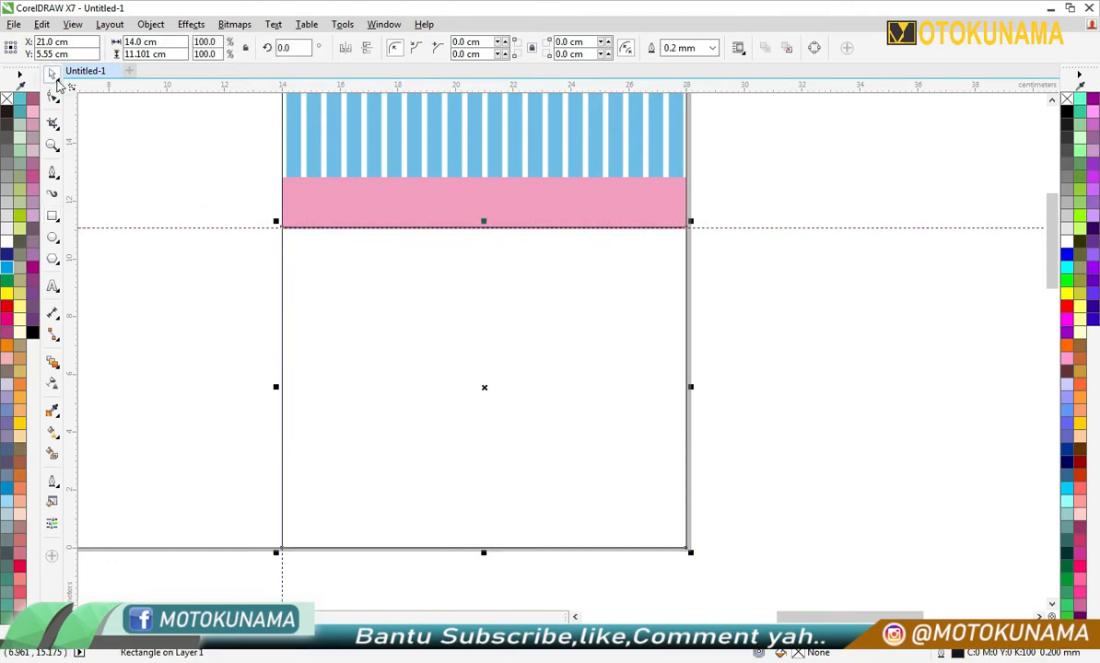
pyautogui.click(843, 321)
# - Fill the rectangle below the pink band with the stripes' light blue and remove its outline
pyautogui.click(575, 390)
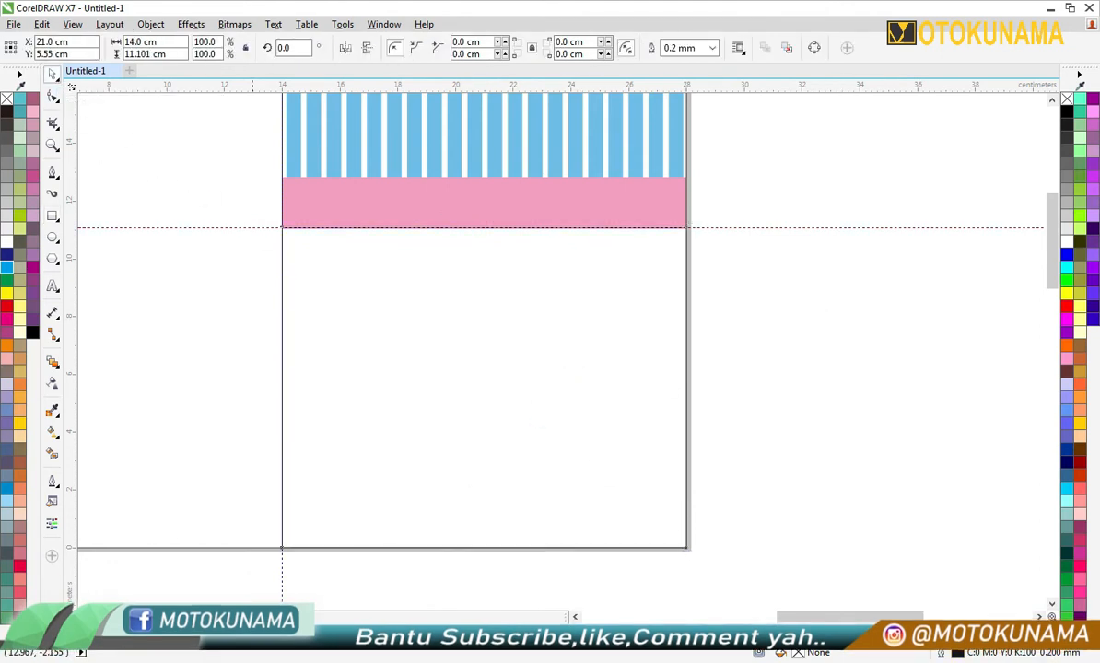
pyautogui.click(85, 637)
pyautogui.rightClick(1067, 100)
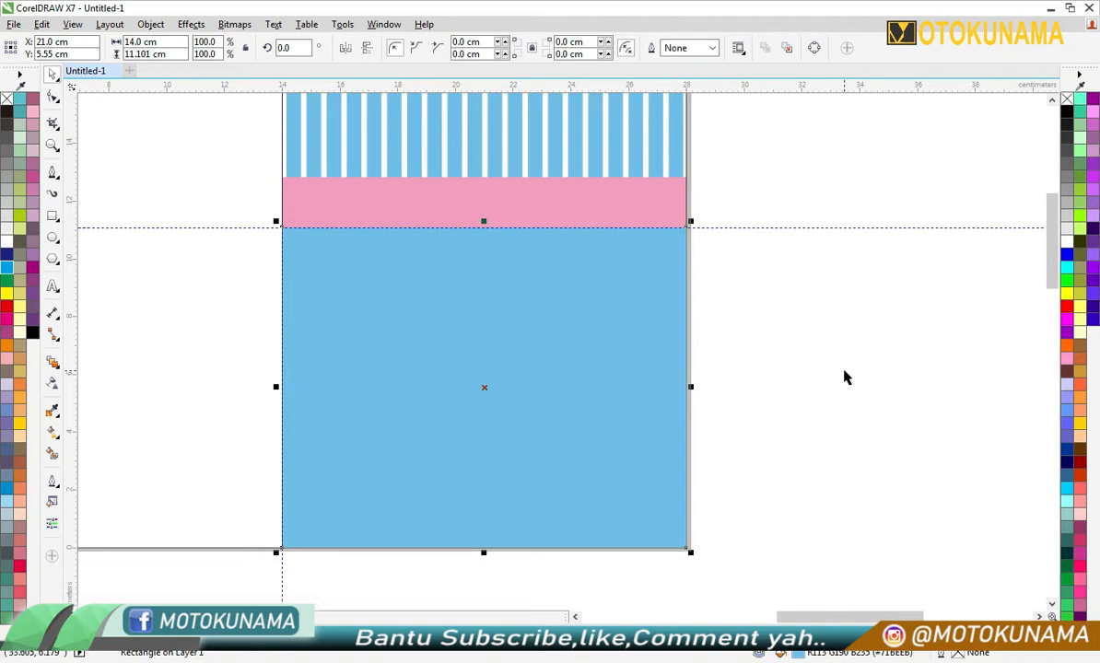
pyautogui.click(849, 373)
# - Remove the outlines from all objects on the page and delete the horizontal guideline
pyautogui.scroll(-2, 702, 369)
pyautogui.moveTo(258, 147); pyautogui.dragTo(827, 569)
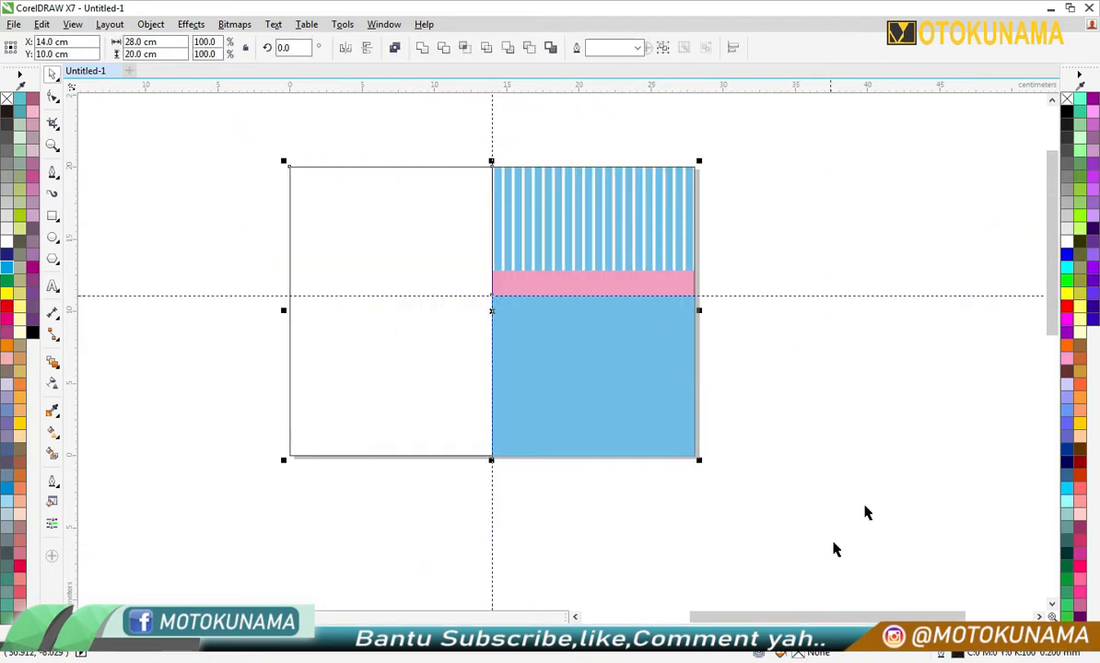
pyautogui.click(856, 229)
pyautogui.scroll(2, 722, 307)
pyautogui.rightClick(755, 240)
pyautogui.click(785, 408)
# - Draw a circle about 0.38 cm across just below the pink band near the blue panel's left edge and make it white
pyautogui.click(53, 239)
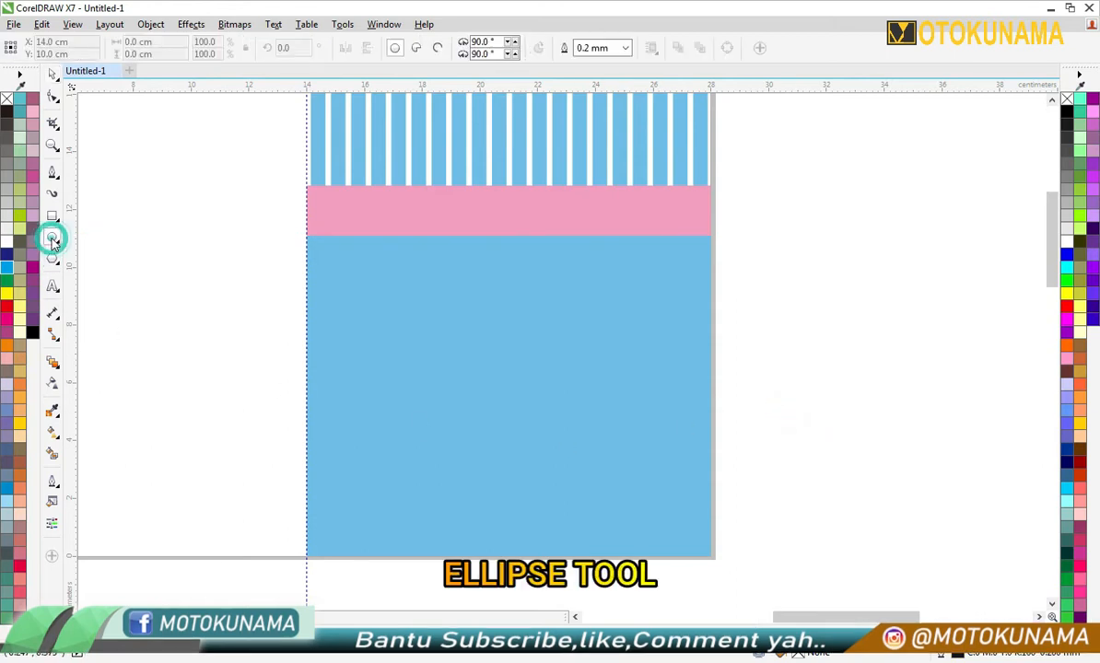
pyautogui.scroll(2, 373, 254)
pyautogui.moveTo(279, 235); pyautogui.dragTo(299, 256)
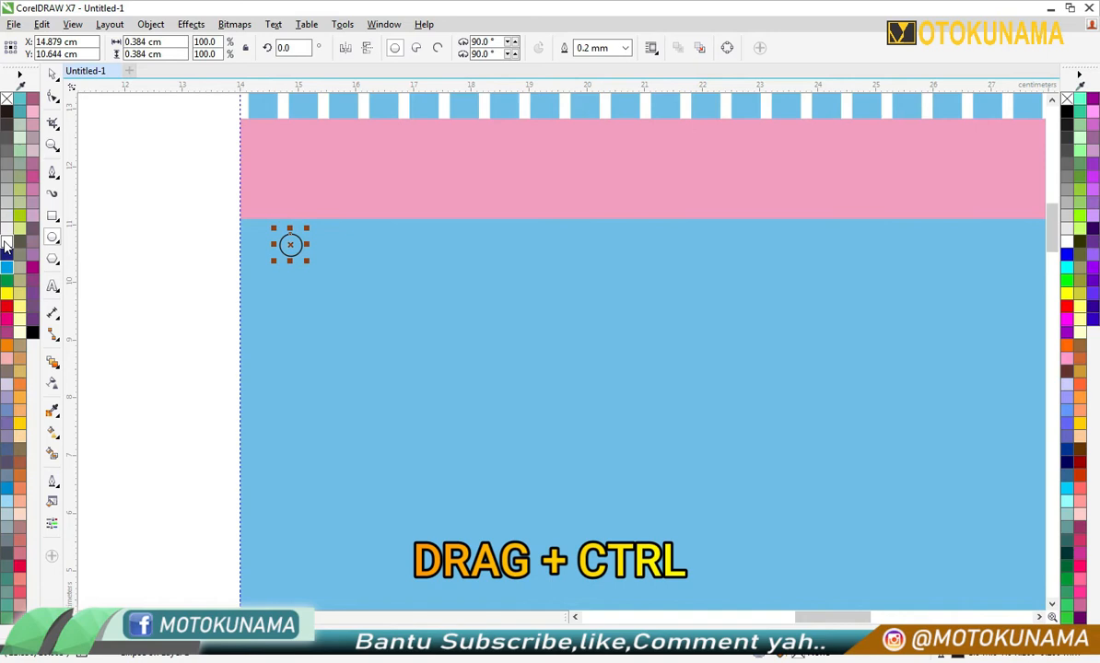
pyautogui.click(52, 73)
pyautogui.scroll(-2, 140, 273)
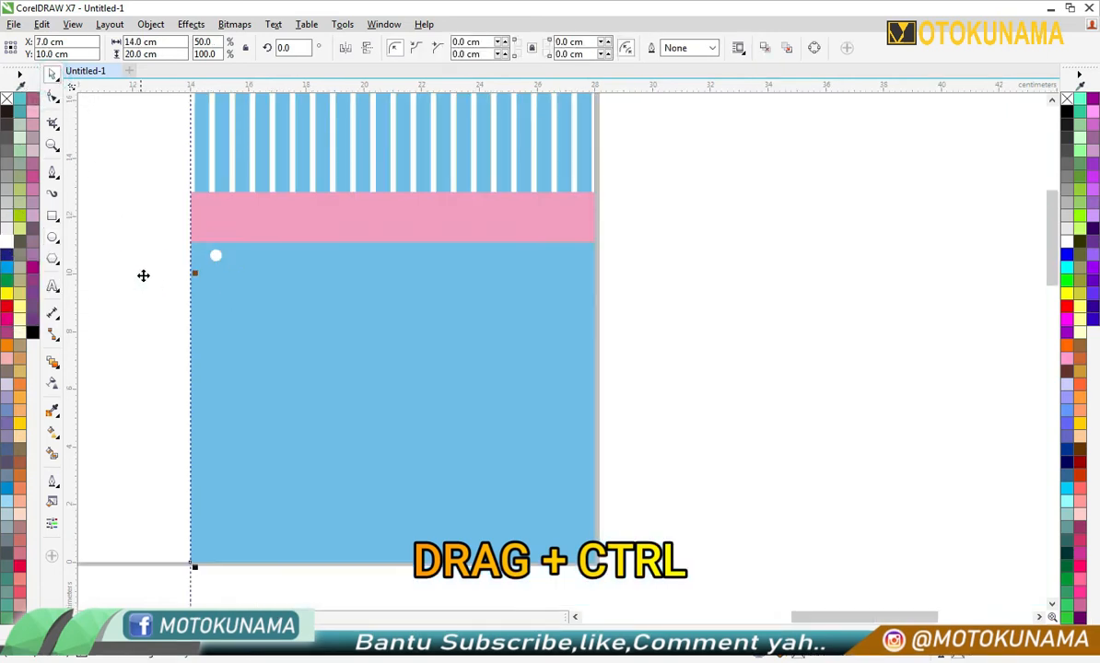
pyautogui.click(680, 306)
# - Duplicate the white circle horizontally about 1.05 cm along and repeat the copy to form a row of 13 circles
pyautogui.click(215, 254)
pyautogui.scroll(2, 221, 258)
pyautogui.moveTo(225, 260); pyautogui.dragTo(287, 268)
pyautogui.rightClick(287, 269)
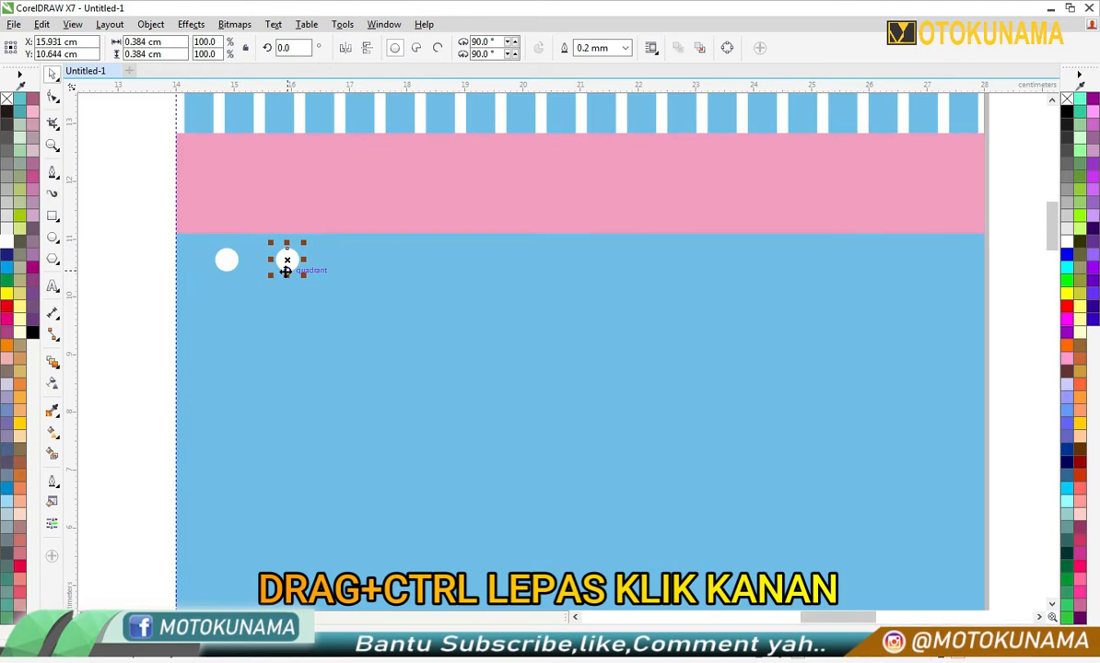
pyautogui.hotkey('ctrl', 'r')
pyautogui.hotkey('ctrl', 'r')
pyautogui.hotkey('ctrl', 'r')
pyautogui.hotkey('ctrl', 'r')
pyautogui.hotkey('ctrl', 'r')
pyautogui.hotkey('ctrl', 'r')
pyautogui.hotkey('ctrl', 'r')
pyautogui.hotkey('ctrl', 'r')
pyautogui.hotkey('ctrl', 'r')
pyautogui.hotkey('ctrl', 'r')
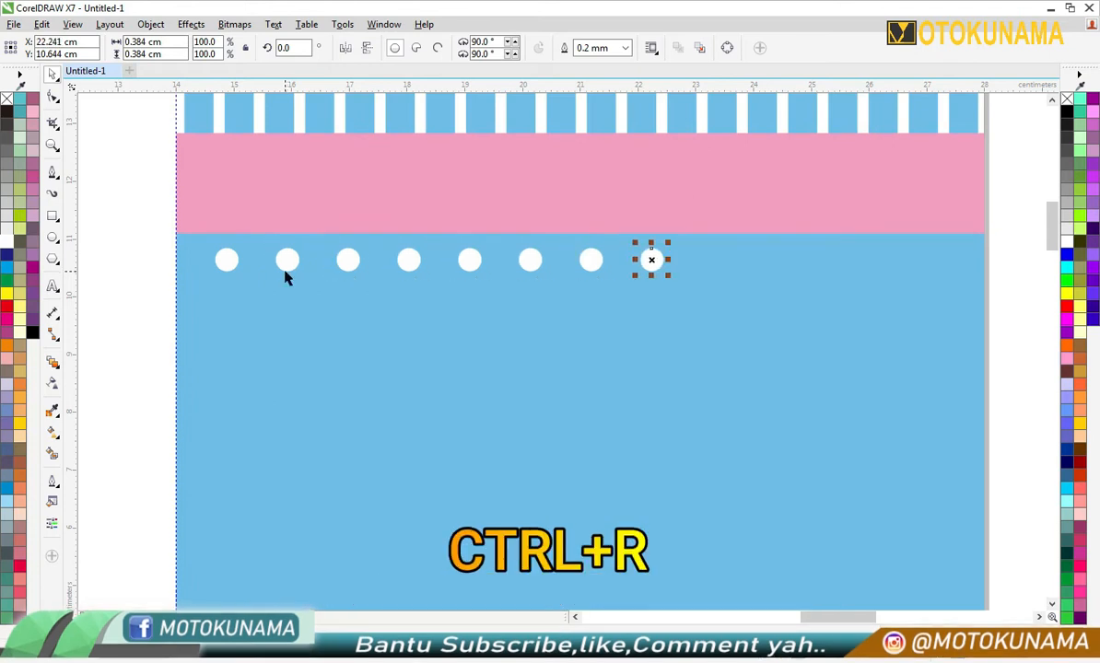
pyautogui.hotkey('ctrl', 'r')
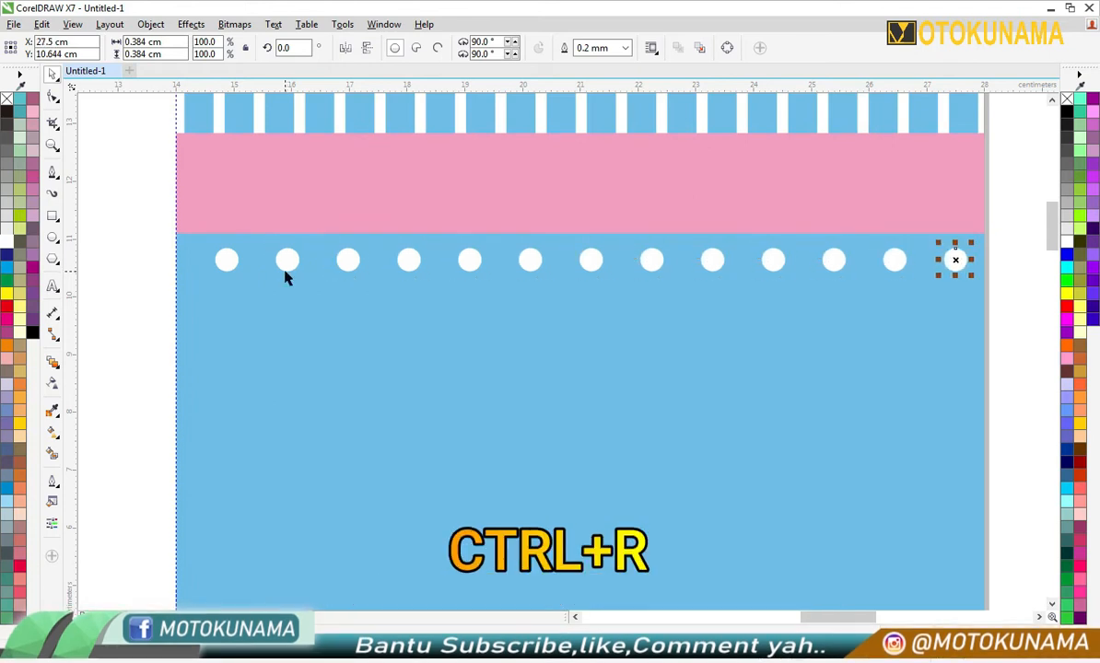
# - Group the row of white circles and shift it slightly left to centre it across the blue panel
pyautogui.scroll(-2, 286, 278)
pyautogui.moveTo(661, 250); pyautogui.dragTo(256, 286)
pyautogui.click(663, 49)
pyautogui.scroll(2, 226, 304)
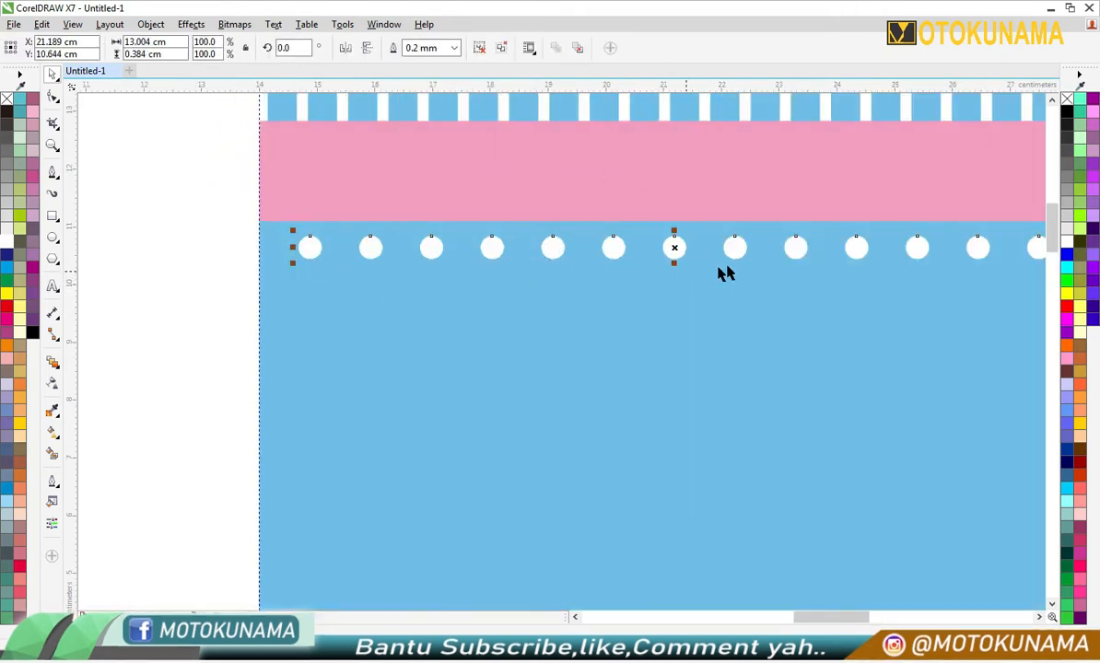
pyautogui.scroll(-2, 751, 272)
pyautogui.moveTo(745, 259); pyautogui.dragTo(739, 257)
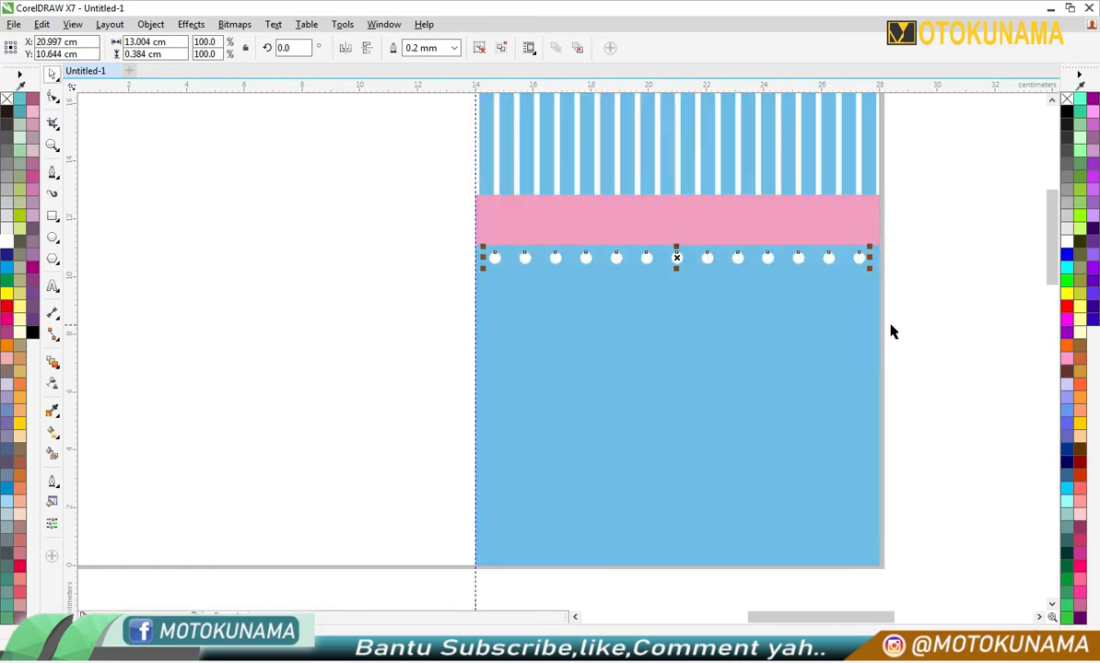
# - Place a copy of the 0.384 cm white circle below the first row, midway between its first two circles
pyautogui.click(907, 337)
pyautogui.scroll(1, 724, 309)
pyautogui.scroll(-1, 721, 309)
pyautogui.click(521, 264)
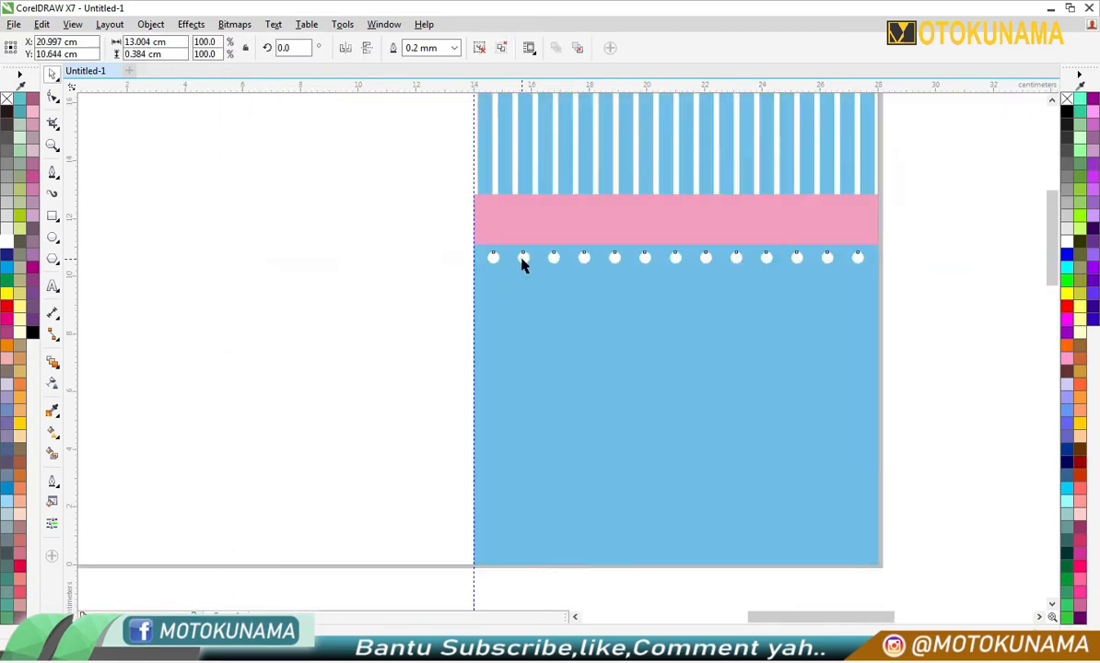
pyautogui.click(959, 213)
pyautogui.scroll(1, 509, 266)
pyautogui.keyDown('ctrl'); pyautogui.click(476, 249); pyautogui.keyUp('ctrl')
pyautogui.moveTo(476, 249); pyautogui.dragTo(525, 272)
pyautogui.scroll(1, 484, 291)
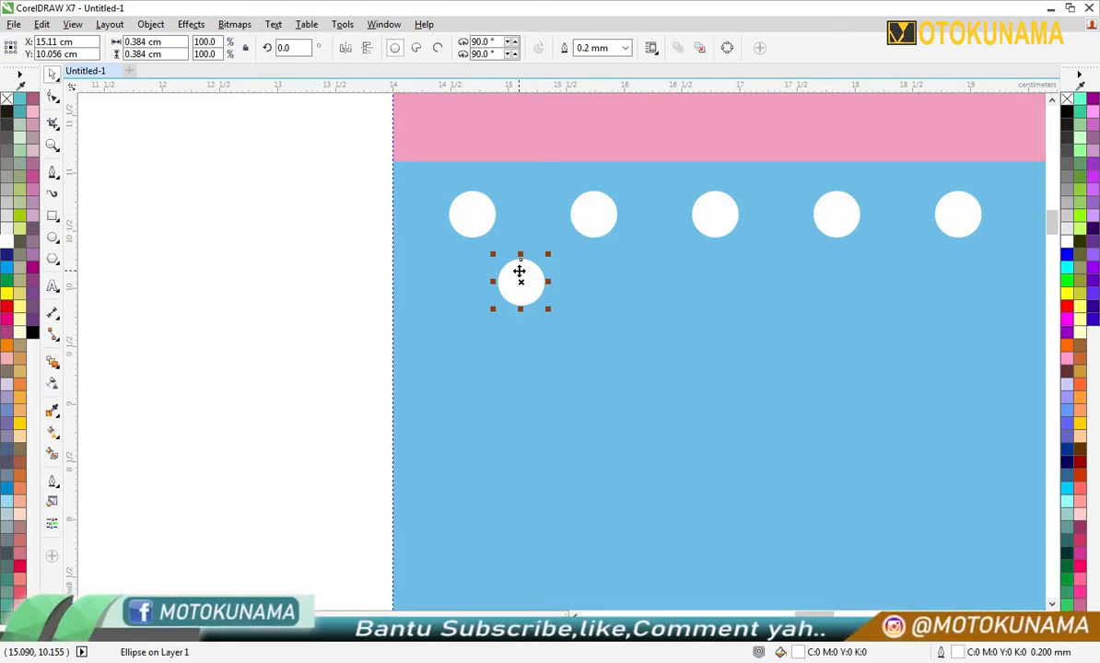
# - Duplicate the second-row circle horizontally about 1.07 cm along and repeat the copy to form a row of 12 circles
pyautogui.moveTo(517, 271); pyautogui.dragTo(596, 291)
pyautogui.scroll(-2, 535, 282)
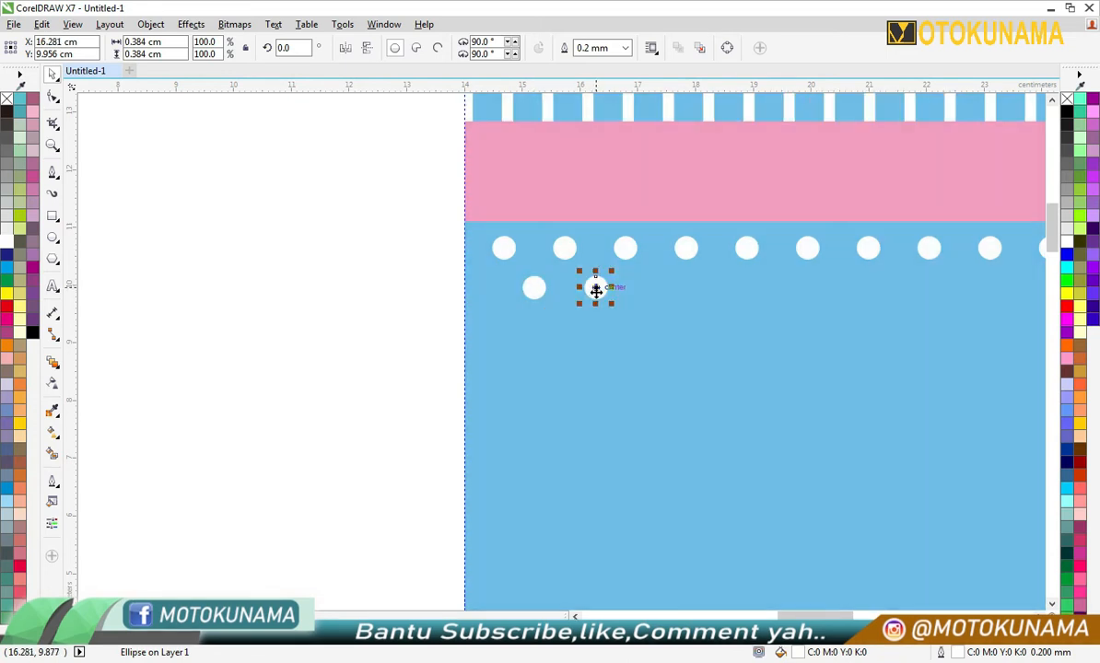
pyautogui.hotkey('ctrl', 'r')
pyautogui.hotkey('ctrl', 'r')
pyautogui.hotkey('ctrl', 'r')
pyautogui.hotkey('ctrl', 'r')
pyautogui.hotkey('ctrl', 'r')
pyautogui.hotkey('ctrl', 'r')
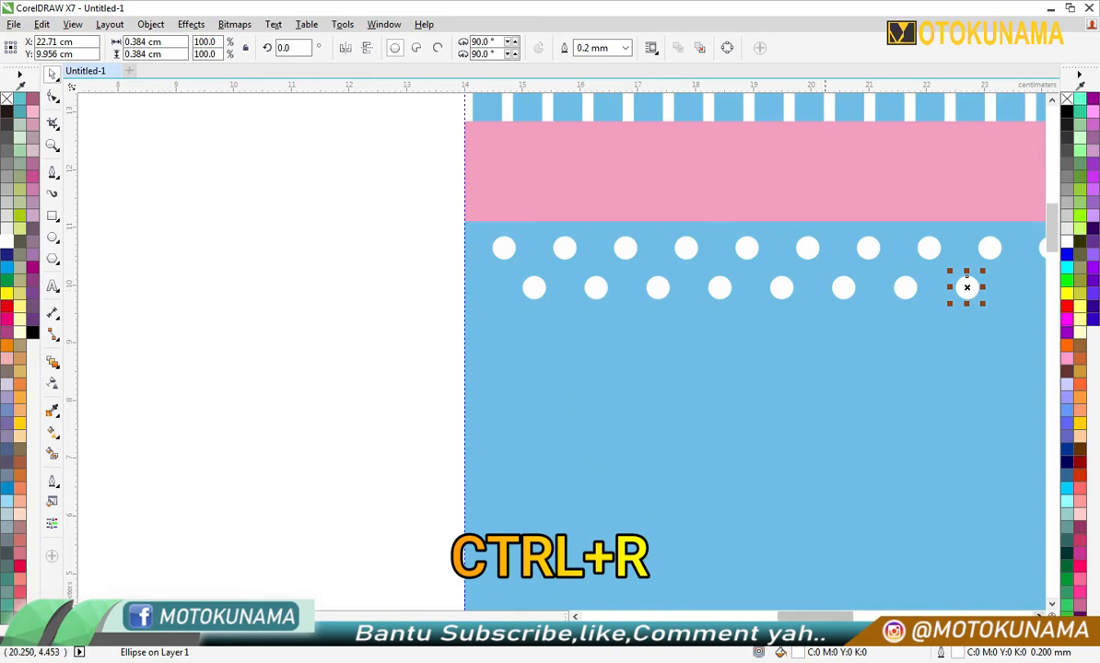
pyautogui.hscroll(5, 971, 567)
pyautogui.hotkey('ctrl', 'r')
pyautogui.hotkey('ctrl', 'r')
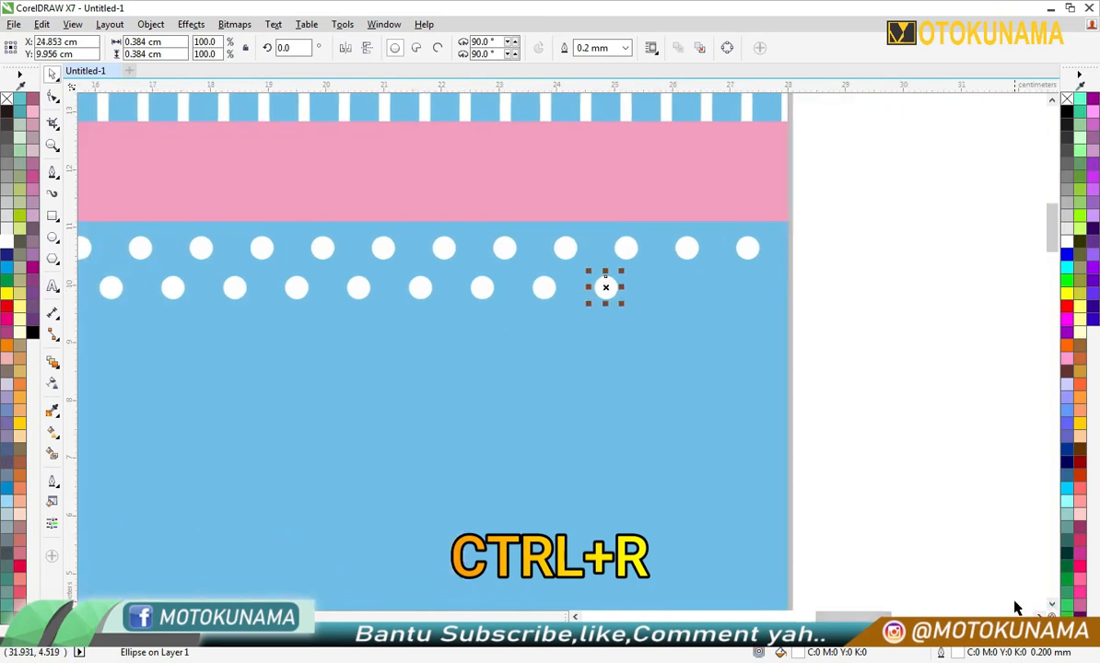
pyautogui.hotkey('ctrl', 'r')
pyautogui.hotkey('ctrl', 'r')
pyautogui.press('F3')
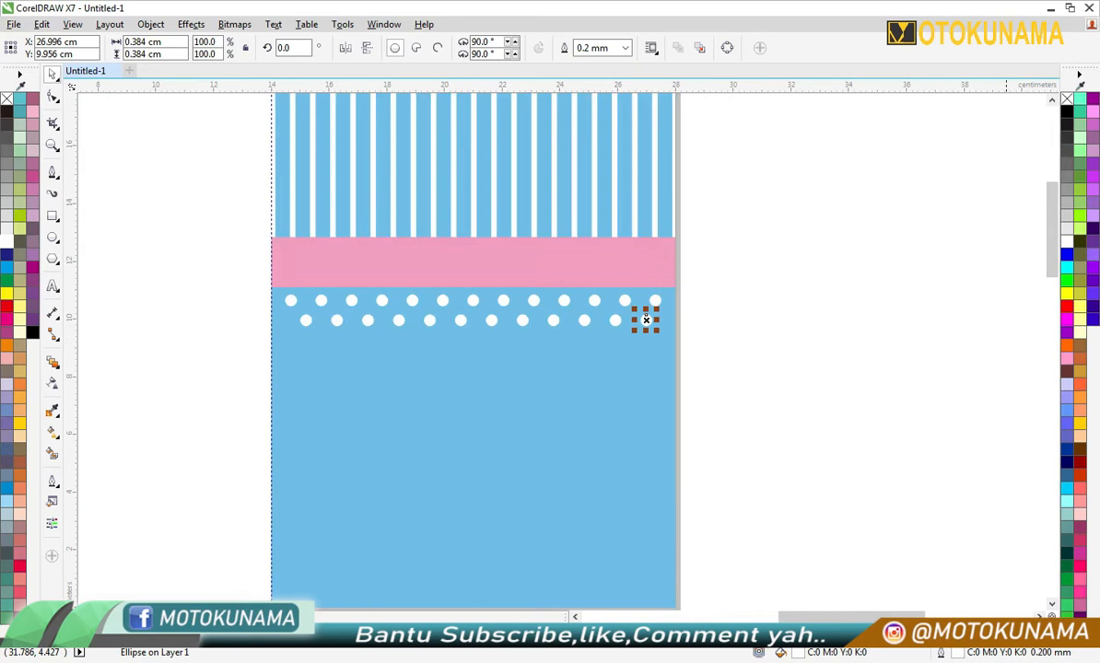
# - Copy the grouped row of 13 circles about 1.44 cm straight down and repeat the copy to the blue panel's bottom edge
pyautogui.click(775, 337)
pyautogui.moveTo(272, 340); pyautogui.dragTo(307, 318)
pyautogui.click(697, 304)
pyautogui.click(620, 49)
pyautogui.moveTo(505, 304); pyautogui.dragTo(507, 345)
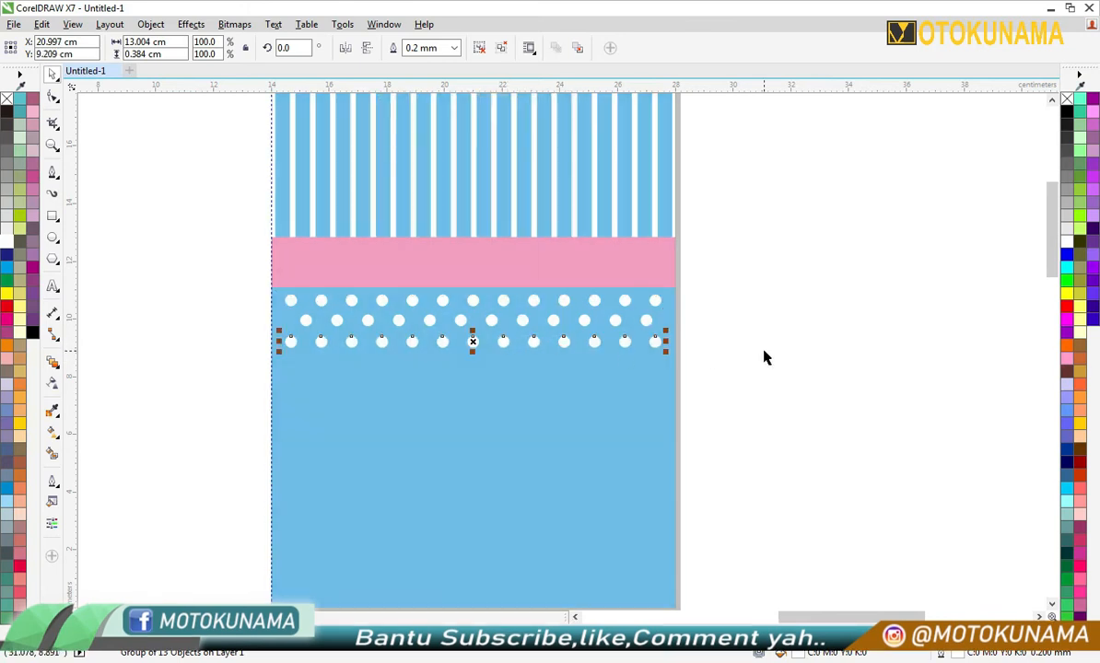
pyautogui.hotkey('ctrl', 'r')
pyautogui.hotkey('ctrl', 'r')
pyautogui.hotkey('ctrl', 'r')
pyautogui.hotkey('ctrl', 'r')
pyautogui.hotkey('ctrl', 'r')
pyautogui.hotkey('ctrl', 'r')
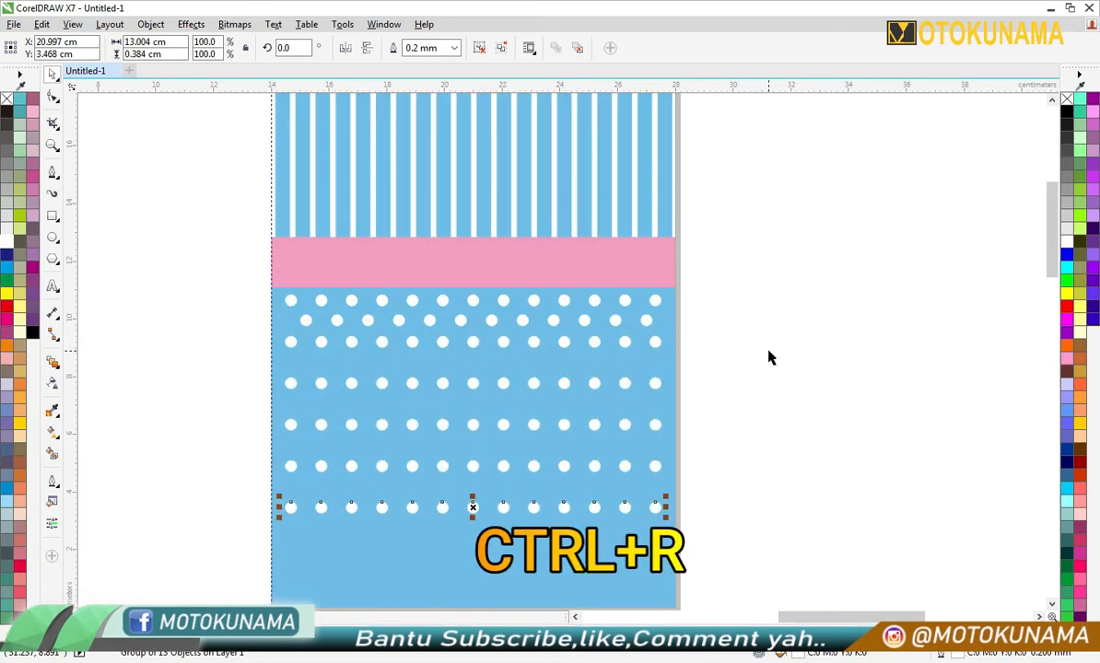
pyautogui.click(1051, 605)
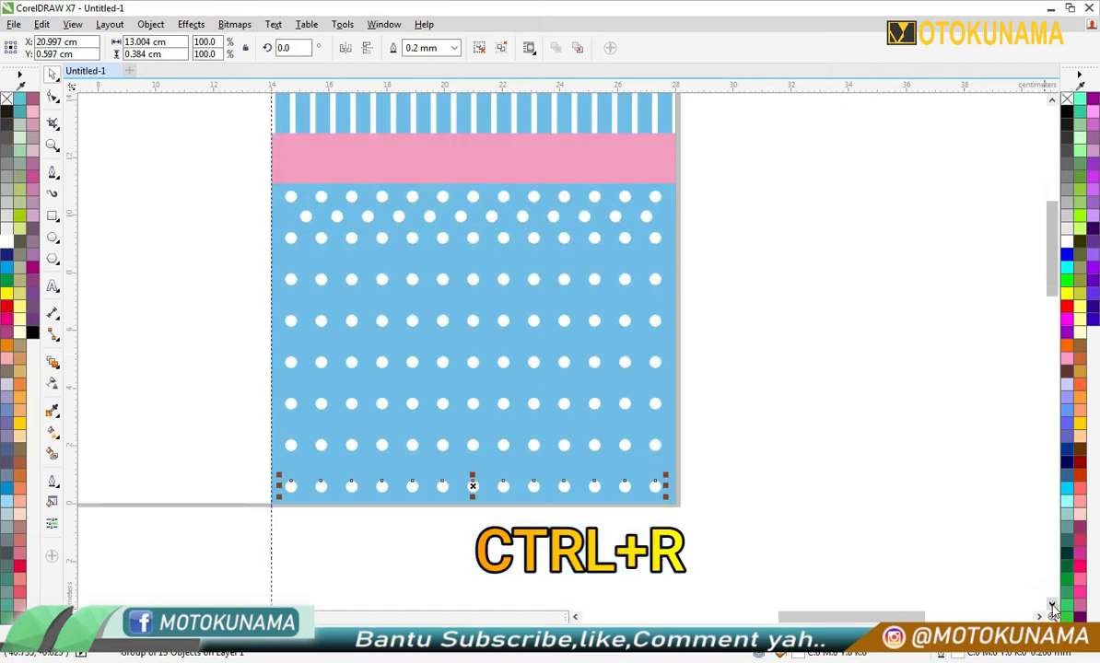
pyautogui.click(794, 525)
# - Copy the offset row of 12 circles about 1.48 cm down and repeat the copy between the remaining rows of the blue panel
pyautogui.click(646, 217)
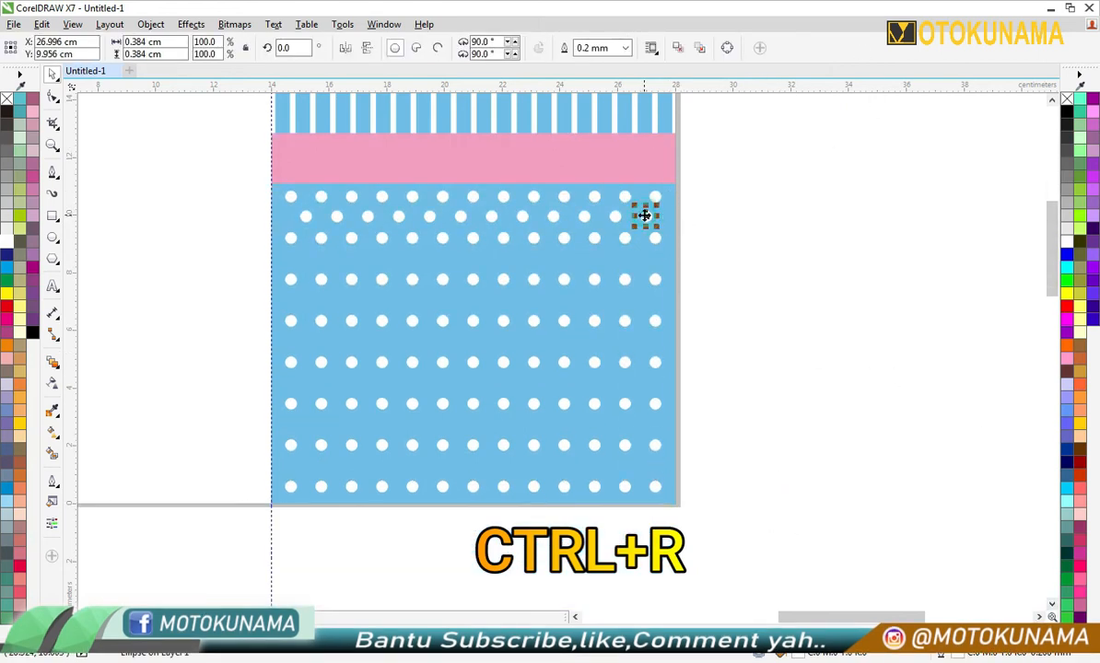
pyautogui.click(698, 214)
pyautogui.moveTo(442, 224); pyautogui.dragTo(285, 233)
pyautogui.scroll(2, 405, 228)
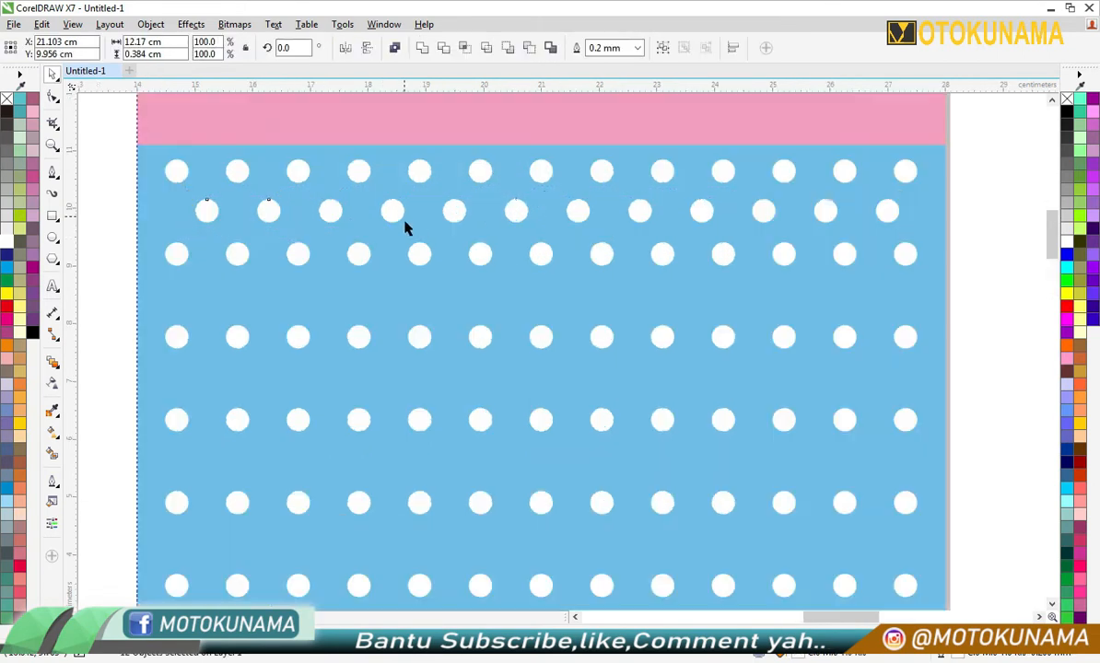
pyautogui.moveTo(459, 211); pyautogui.dragTo(450, 289)
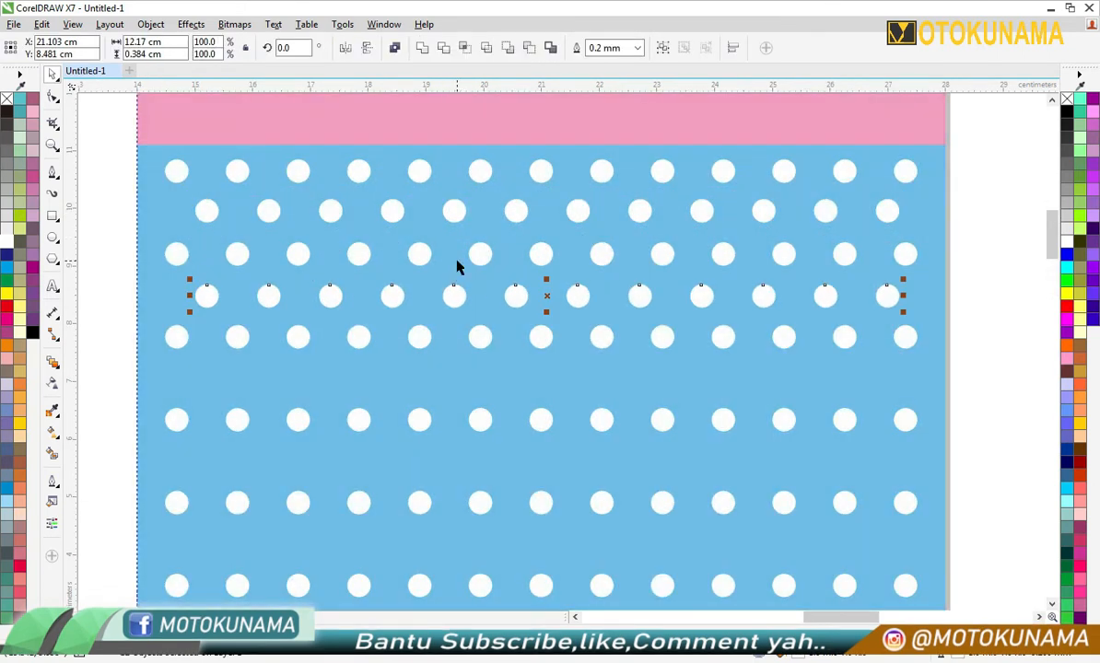
pyautogui.scroll(-2, 457, 267)
pyautogui.hotkey('ctrl', 'r')
pyautogui.hotkey('ctrl', 'r')
pyautogui.hotkey('ctrl', 'r')
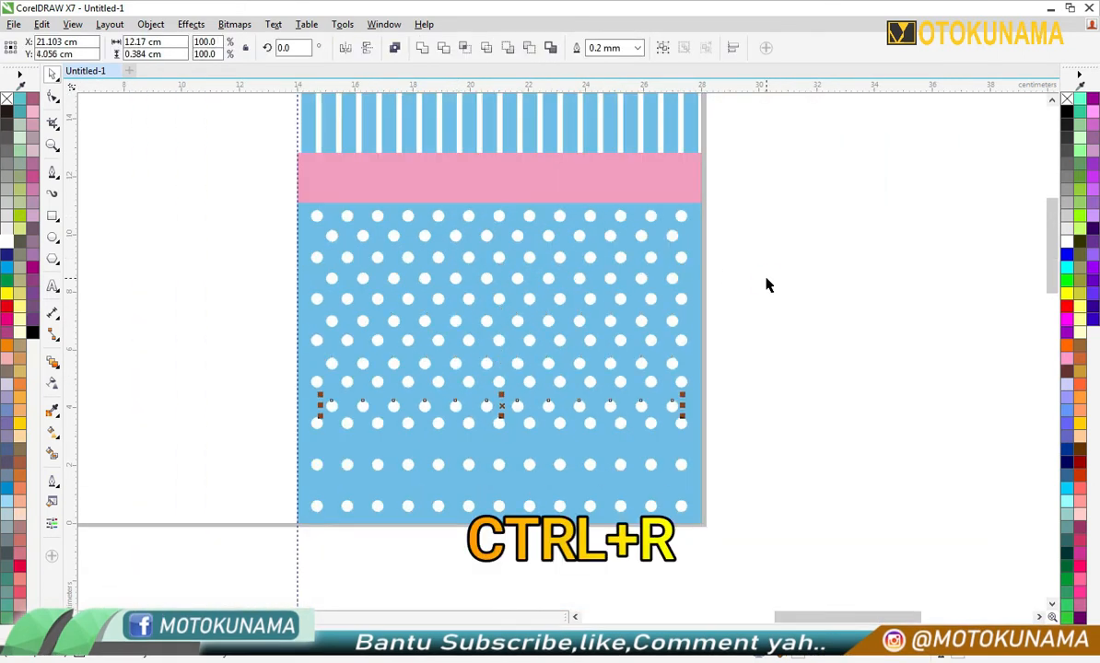
pyautogui.hotkey('ctrl', 'r')
pyautogui.hotkey('ctrl', 'r')
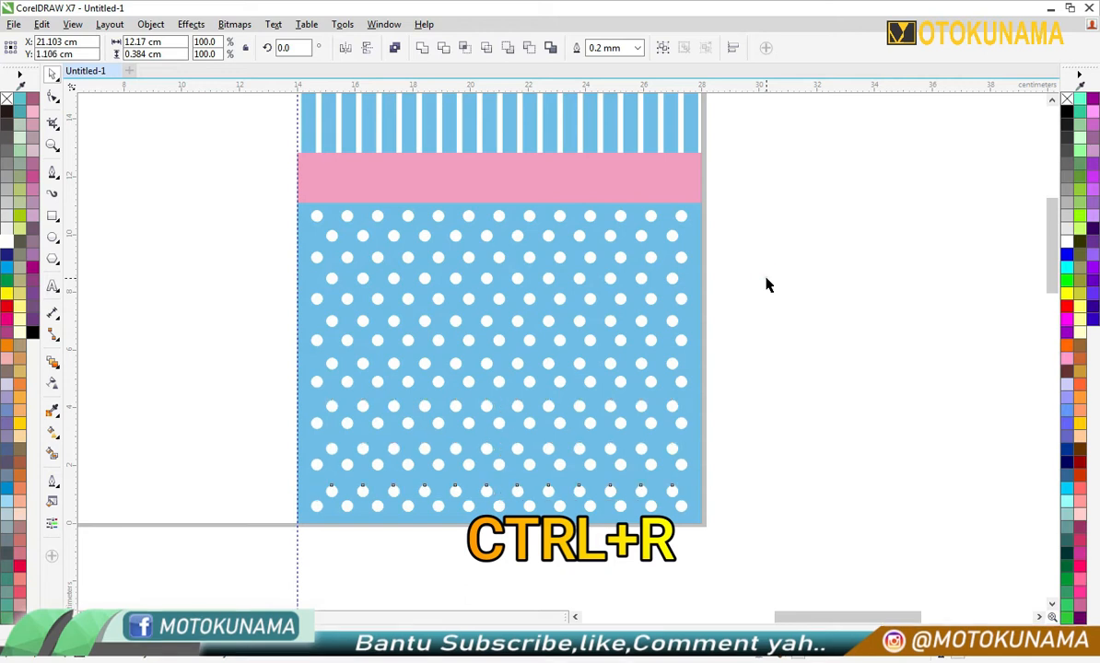
pyautogui.click(765, 286)
# - Draw a straight horizontal line about 13.73 cm long just inside the pink band's upper edge with the Pen tool
pyautogui.scroll(-2, 765, 285)
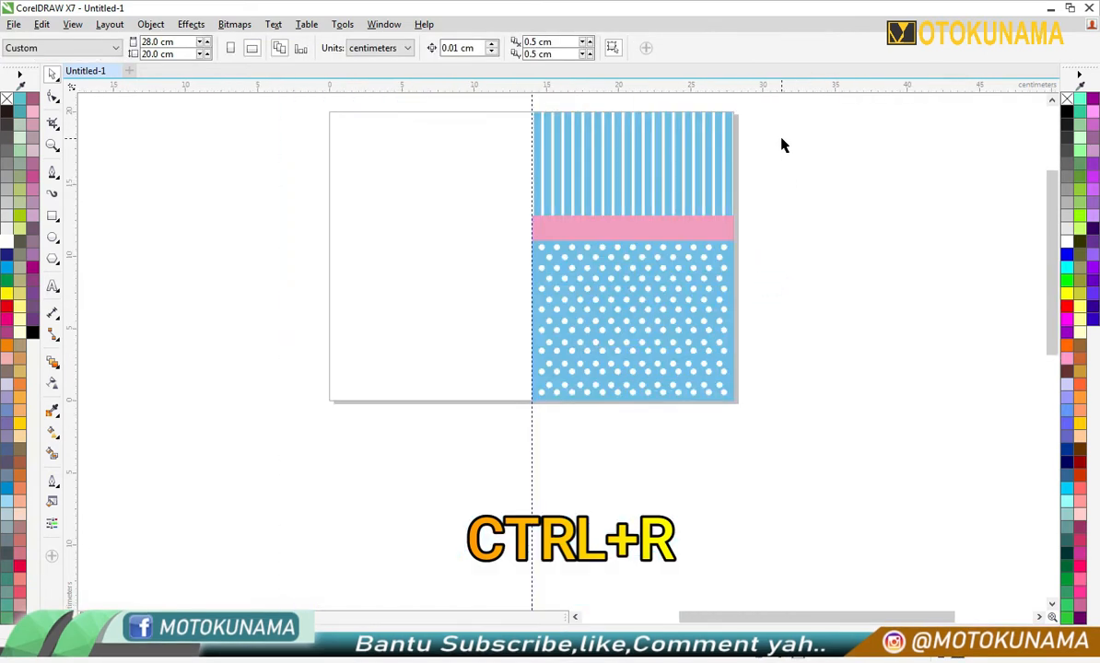
pyautogui.scroll(2, 358, 110)
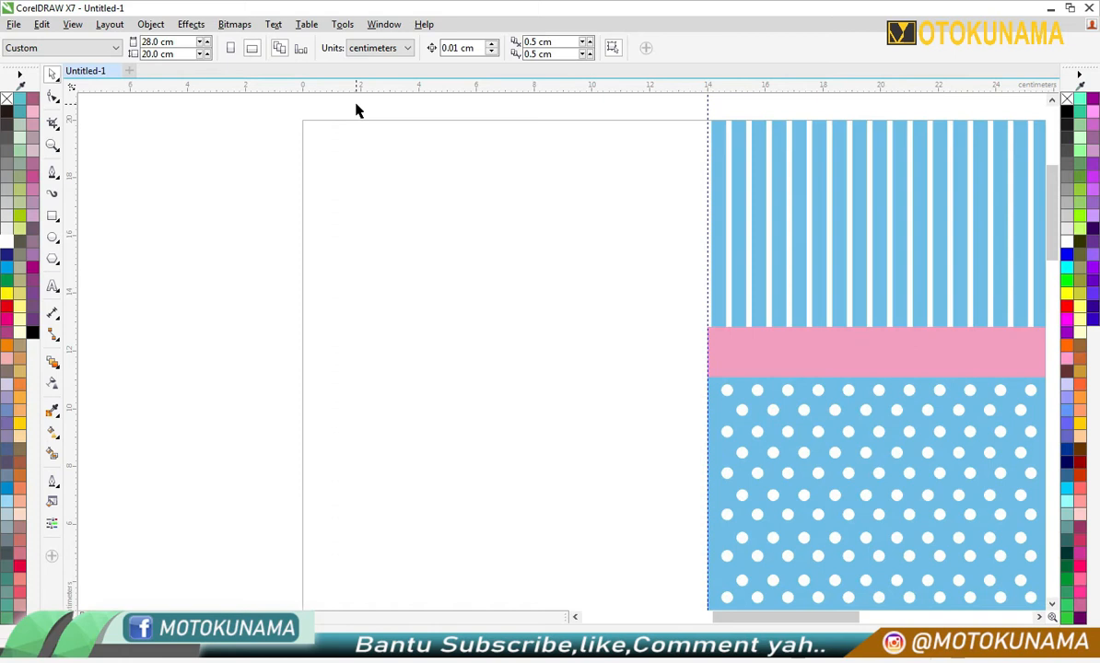
pyautogui.scroll(-2, 358, 110)
pyautogui.scroll(2, 719, 221)
pyautogui.click(53, 172)
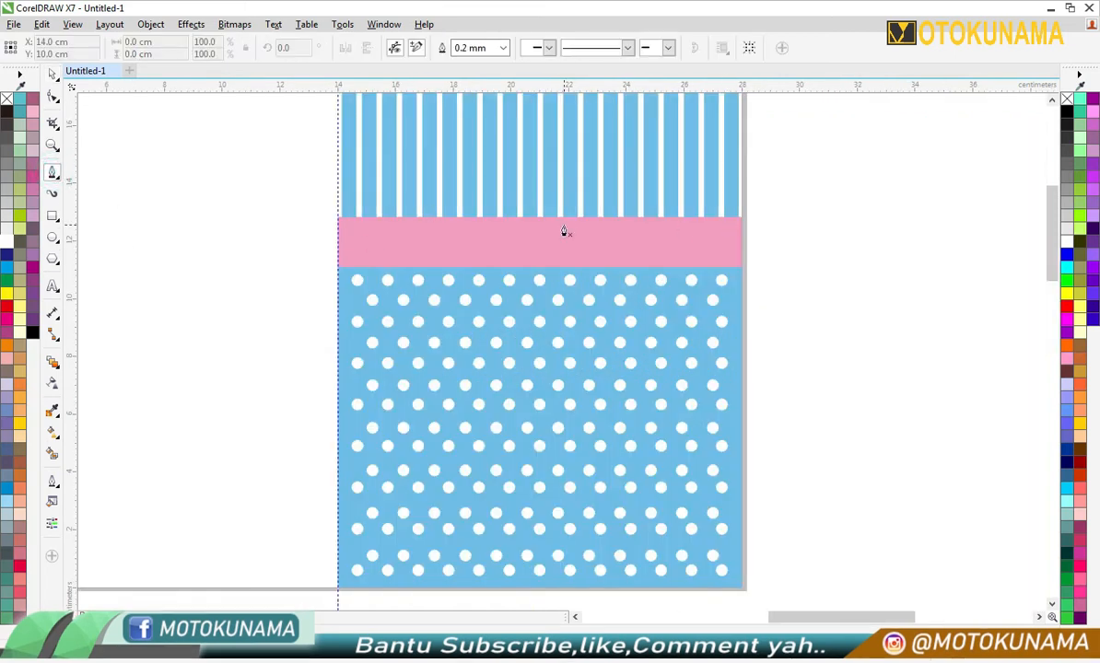
pyautogui.scroll(2, 565, 217)
pyautogui.click(111, 228)
pyautogui.click(916, 228)
pyautogui.press('F10')
pyautogui.scroll(-2, 363, 208)
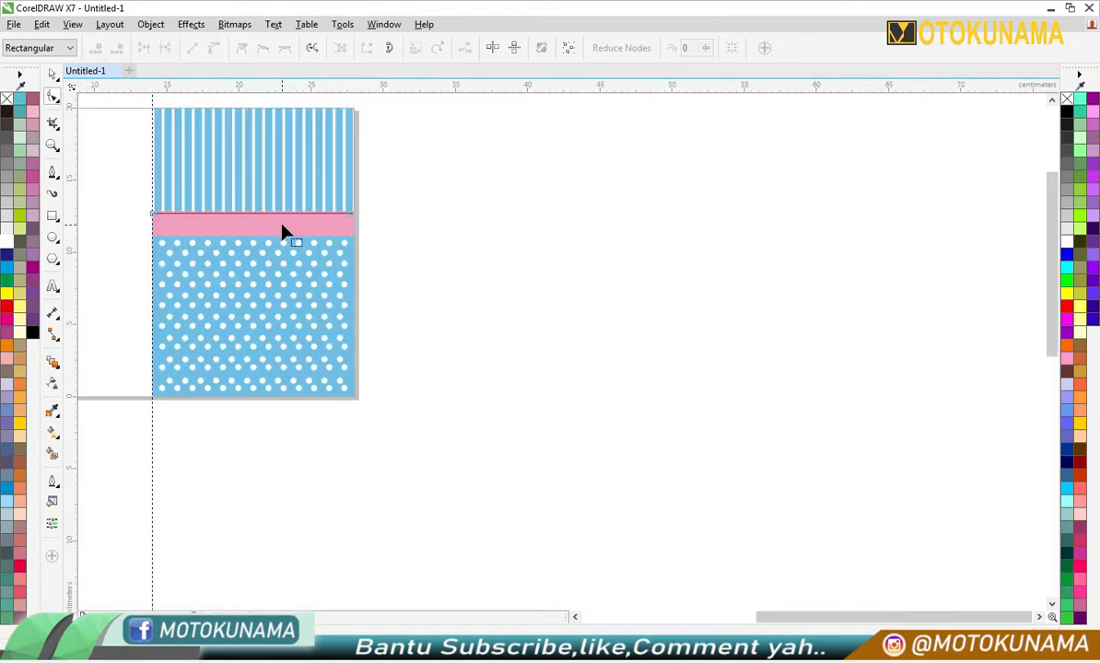
pyautogui.scroll(2, 157, 199)
pyautogui.click(53, 75)
pyautogui.scroll(2, 180, 233)
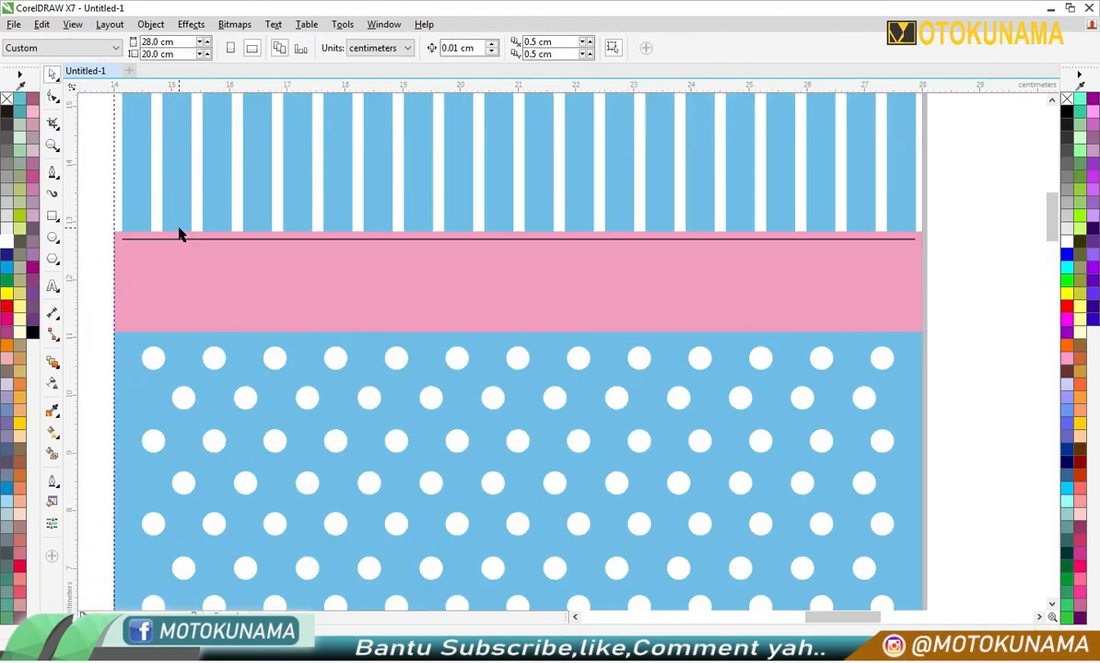
# - Set the line's outline width to 0.75 mm and its colour to white
pyautogui.click(290, 239)
pyautogui.click(480, 47)
pyautogui.click(478, 125)
pyautogui.click(481, 47)
pyautogui.click(481, 134)
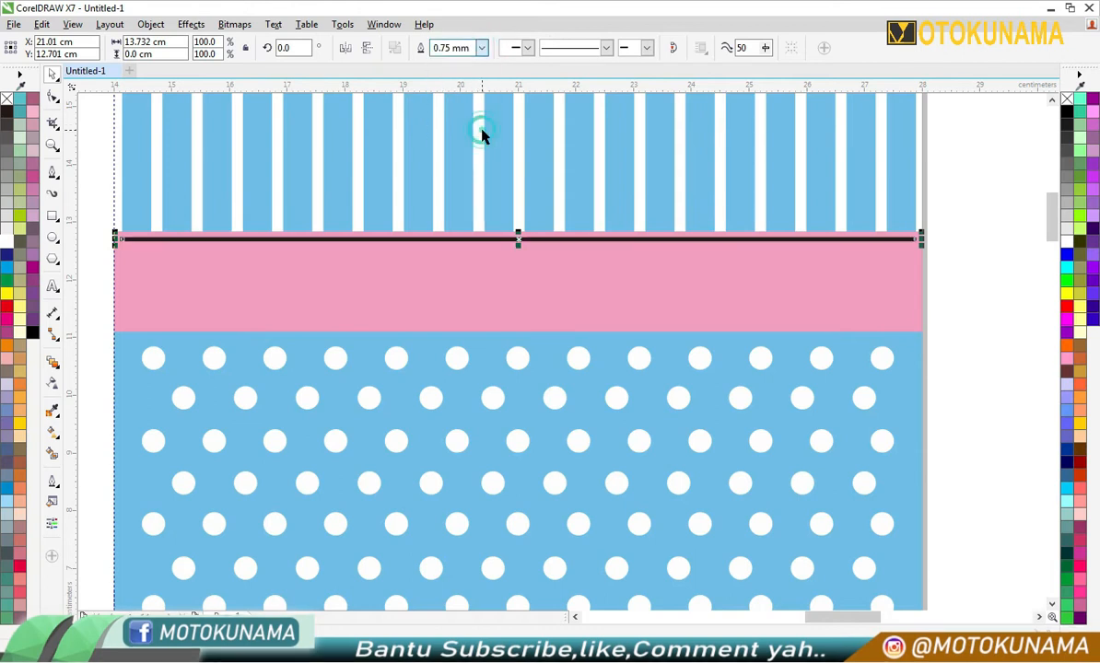
pyautogui.rightClick(1070, 244)
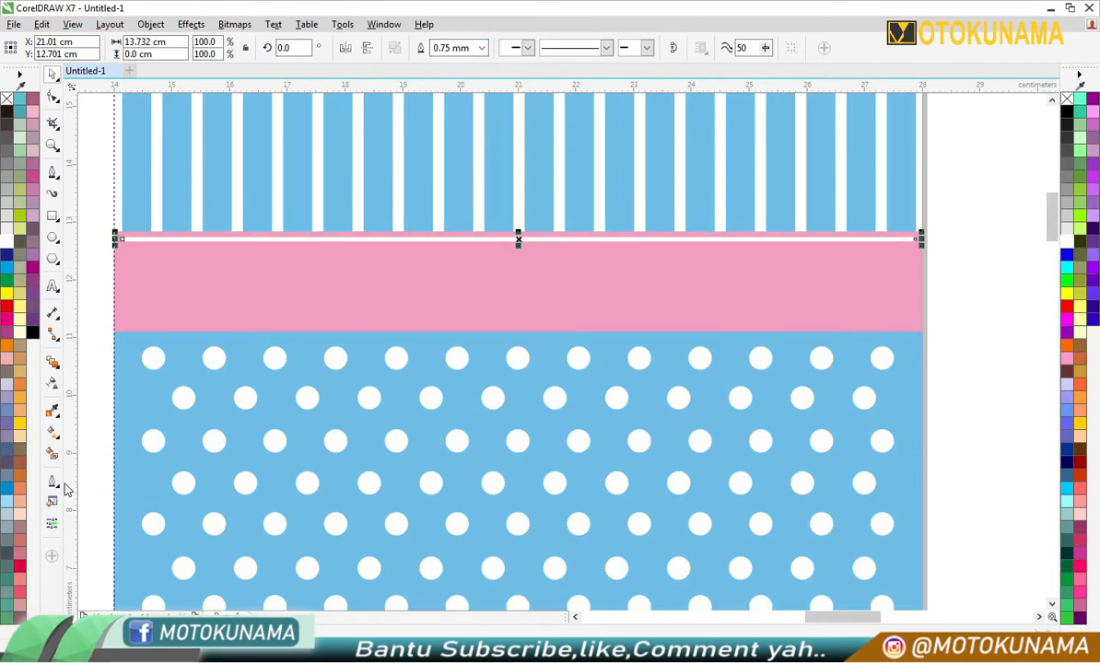
# - Change the white line's outline style to the widely spaced dotted pattern
pyautogui.click(52, 479)
pyautogui.click(111, 428)
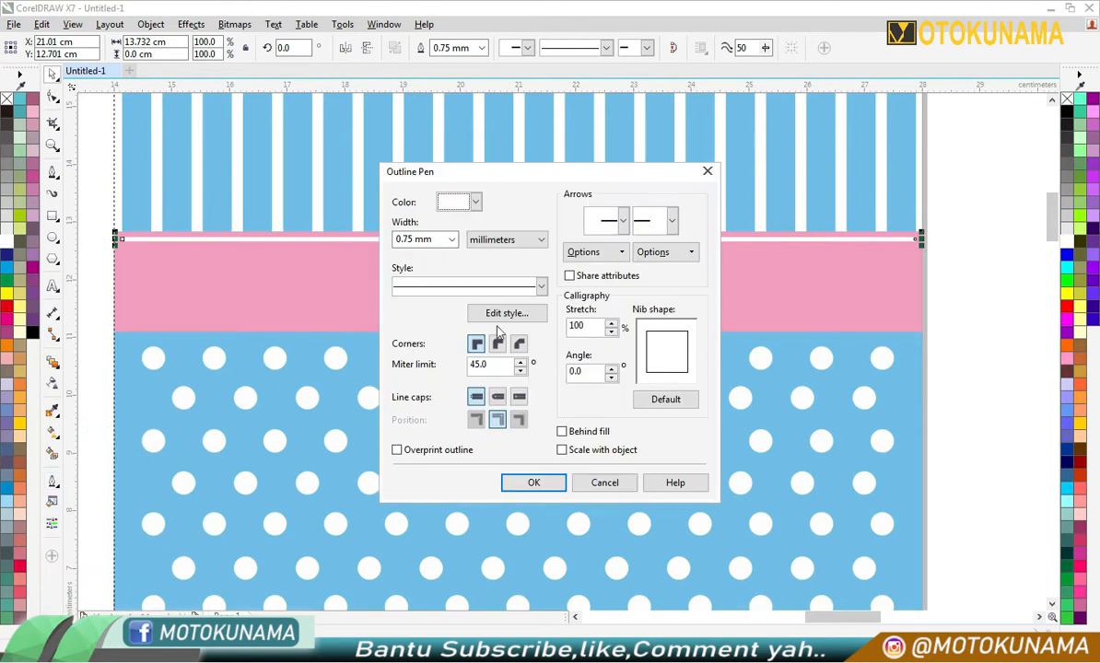
pyautogui.click(541, 286)
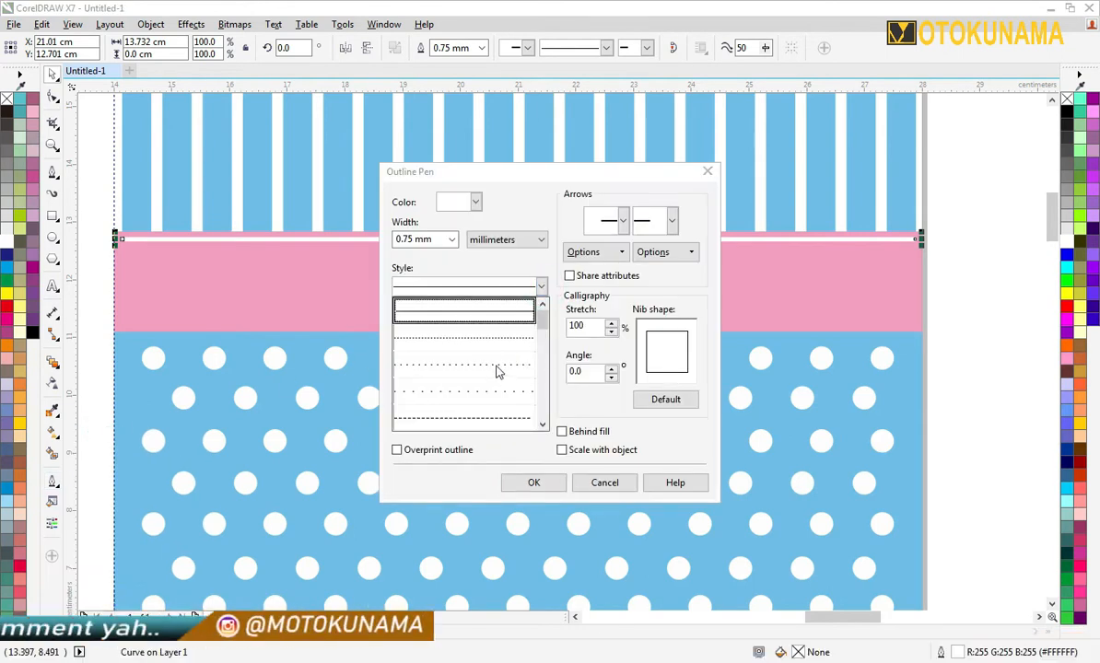
pyautogui.click(497, 373)
pyautogui.click(522, 488)
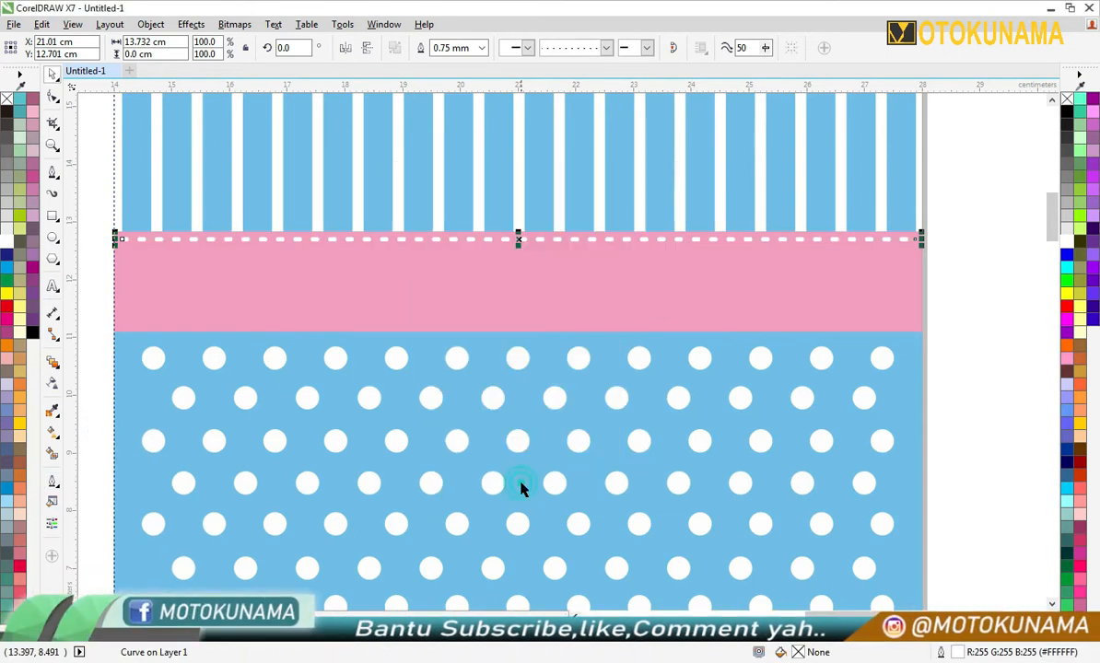
# - Copy the white dotted line straight down to just inside the pink band's lower edge
pyautogui.click(928, 362)
pyautogui.moveTo(614, 243); pyautogui.dragTo(611, 323)
pyautogui.click(941, 323)
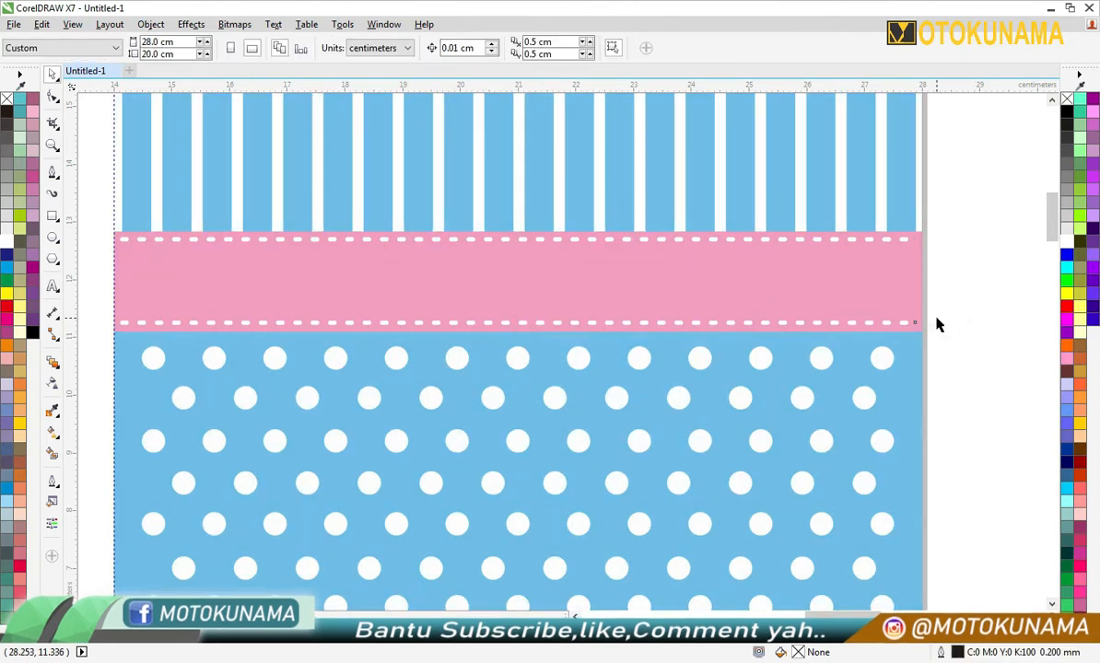
# - Create a 14 × 20 cm rectangle covering the empty left half of the page
pyautogui.scroll(-3, 935, 319)
pyautogui.scroll(2, 967, 342)
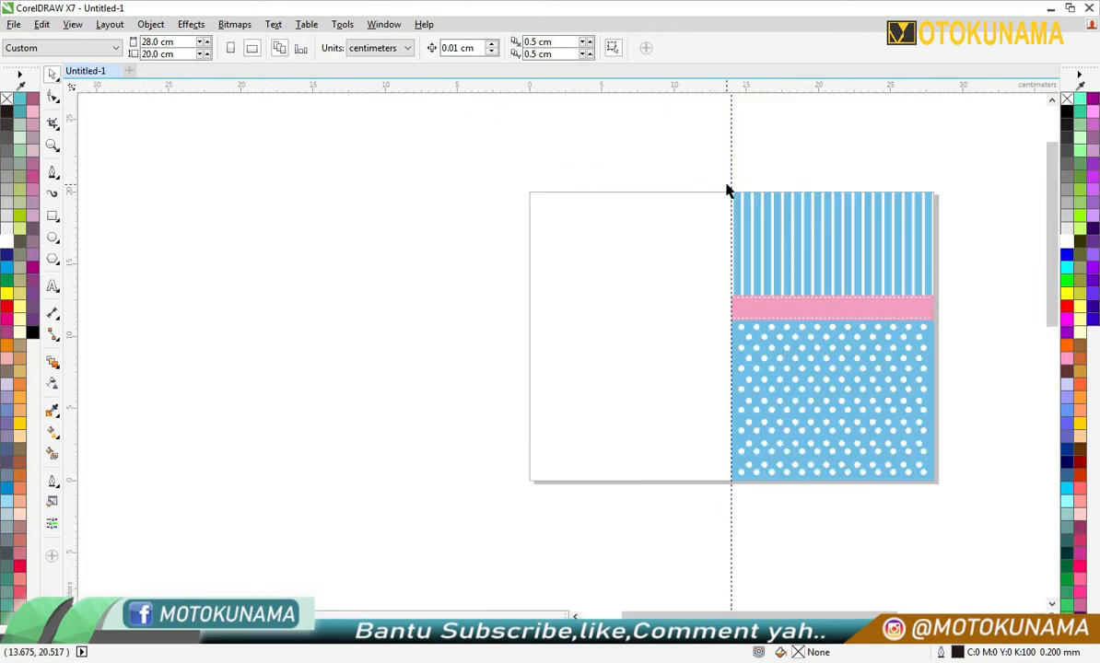
pyautogui.click(55, 218)
pyautogui.scroll(2, 826, 237)
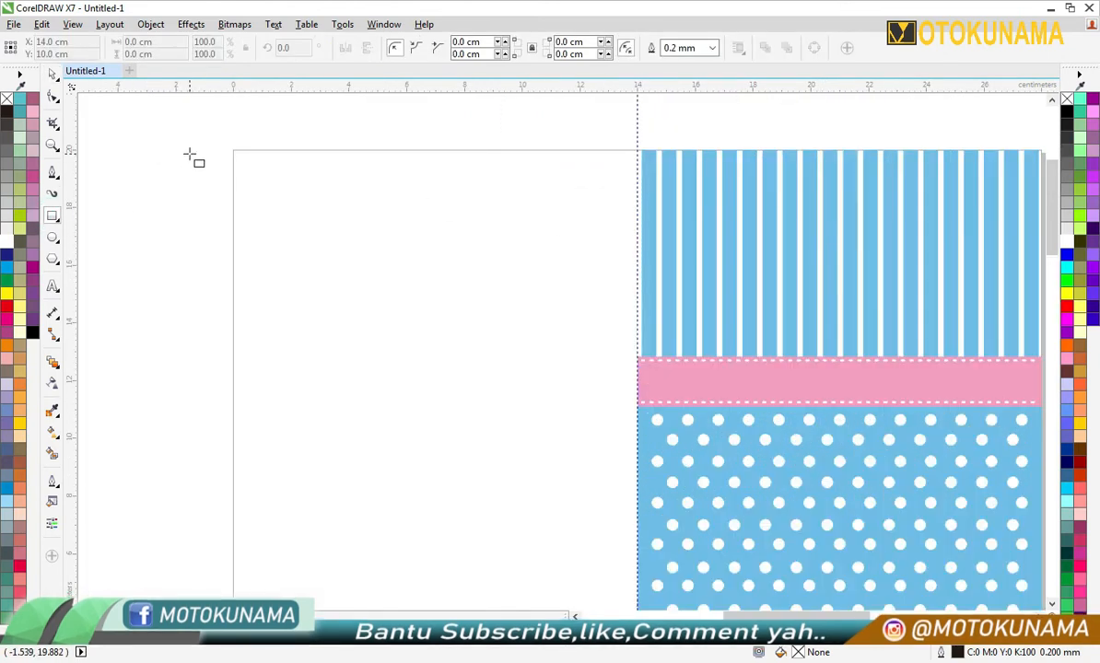
pyautogui.scroll(-2, 191, 157)
pyautogui.click(53, 78)
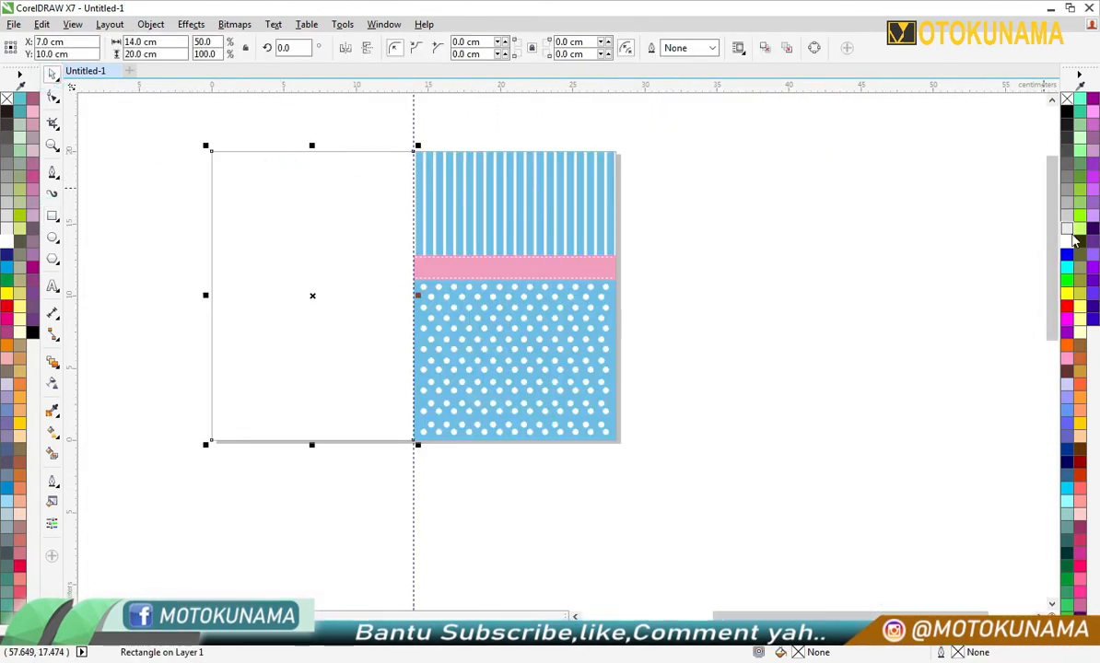
# - Add a one-step inward contour about 1.04 cm from the left rectangle's edge and give the shapes black hairline outlines
pyautogui.click(53, 362)
pyautogui.click(108, 377)
pyautogui.moveTo(212, 159); pyautogui.dragTo(222, 186)
pyautogui.scroll(2, 286, 180)
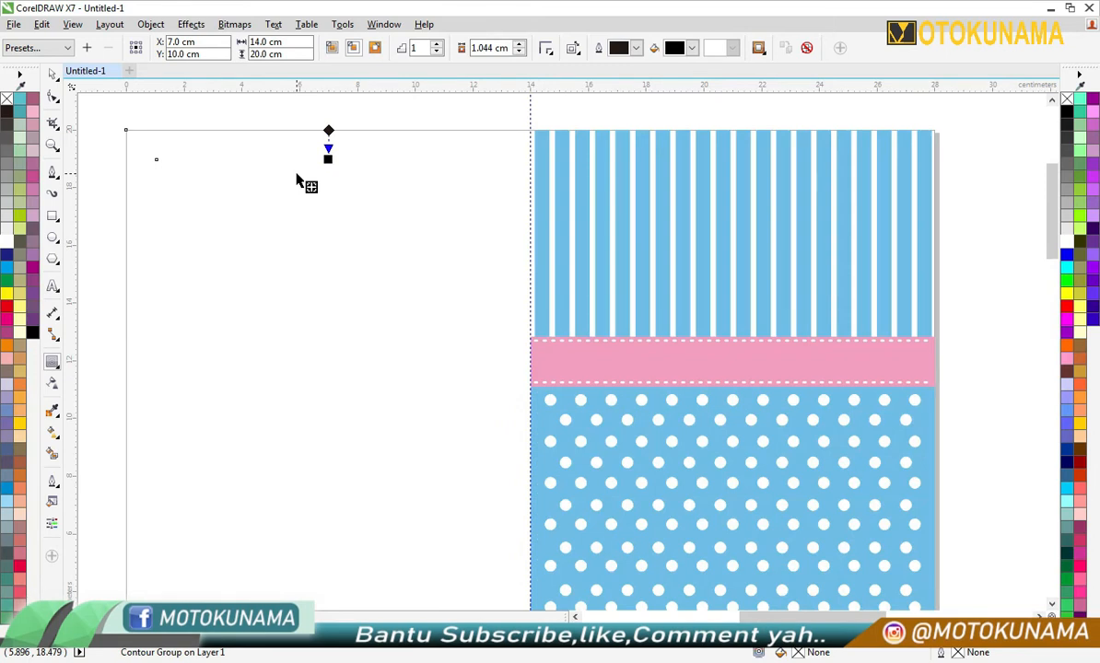
pyautogui.click(53, 74)
pyautogui.click(977, 203)
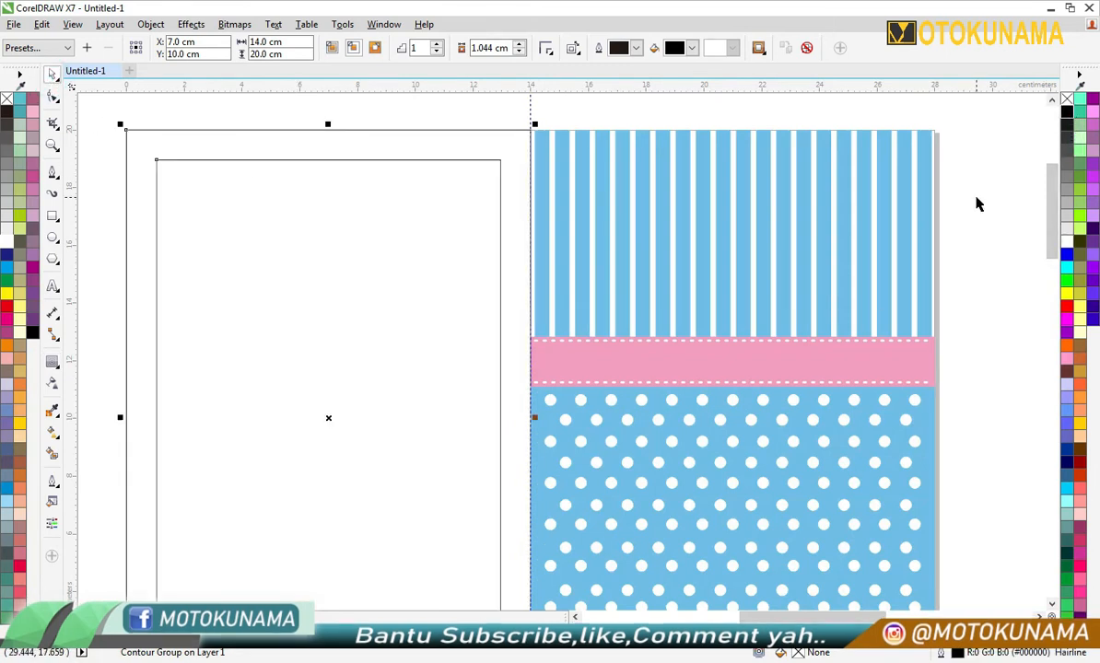
# - Increase the inward contour offset of the left rectangle to about 1.52 cm
pyautogui.click(51, 361)
pyautogui.click(500, 167)
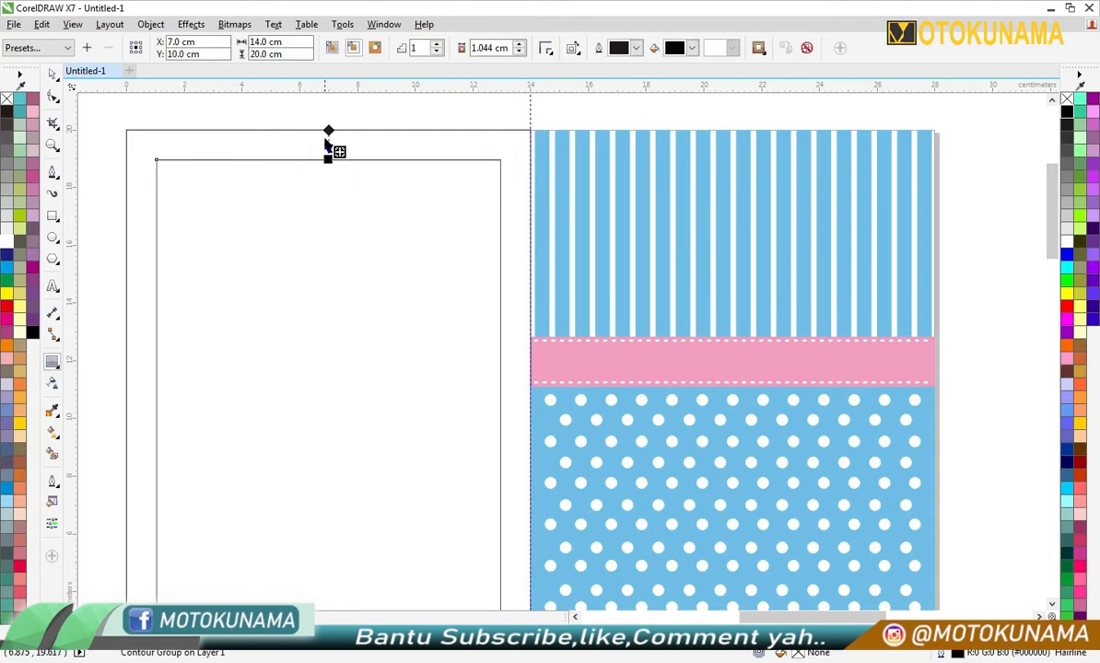
pyautogui.moveTo(327, 161); pyautogui.dragTo(328, 175)
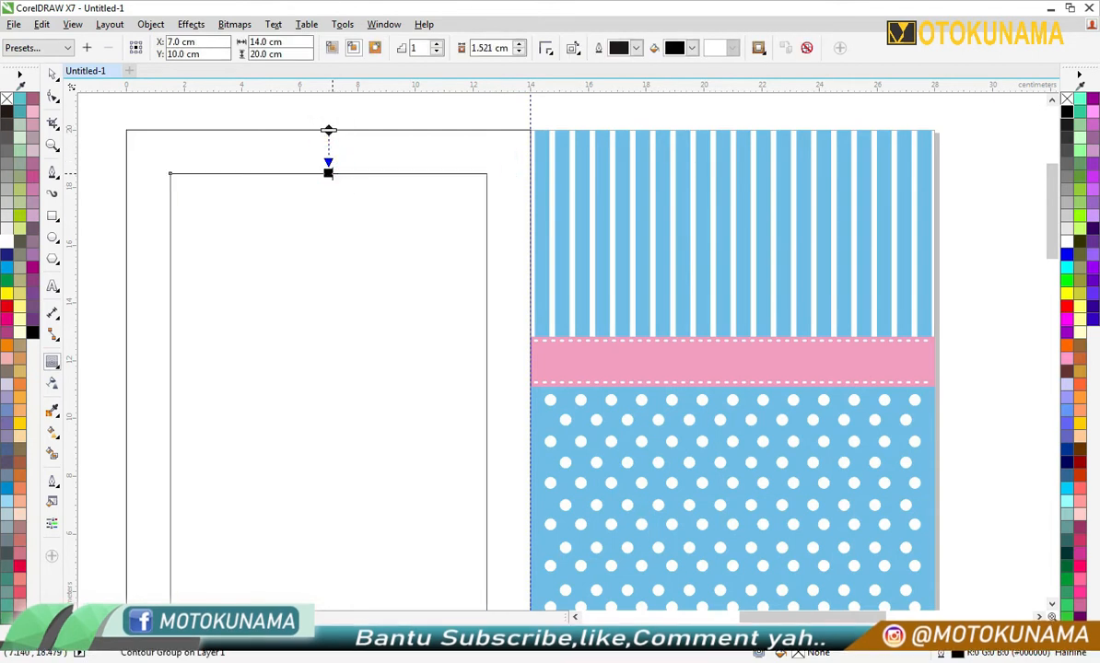
pyautogui.scroll(-2, 328, 174)
pyautogui.scroll(2, 329, 181)
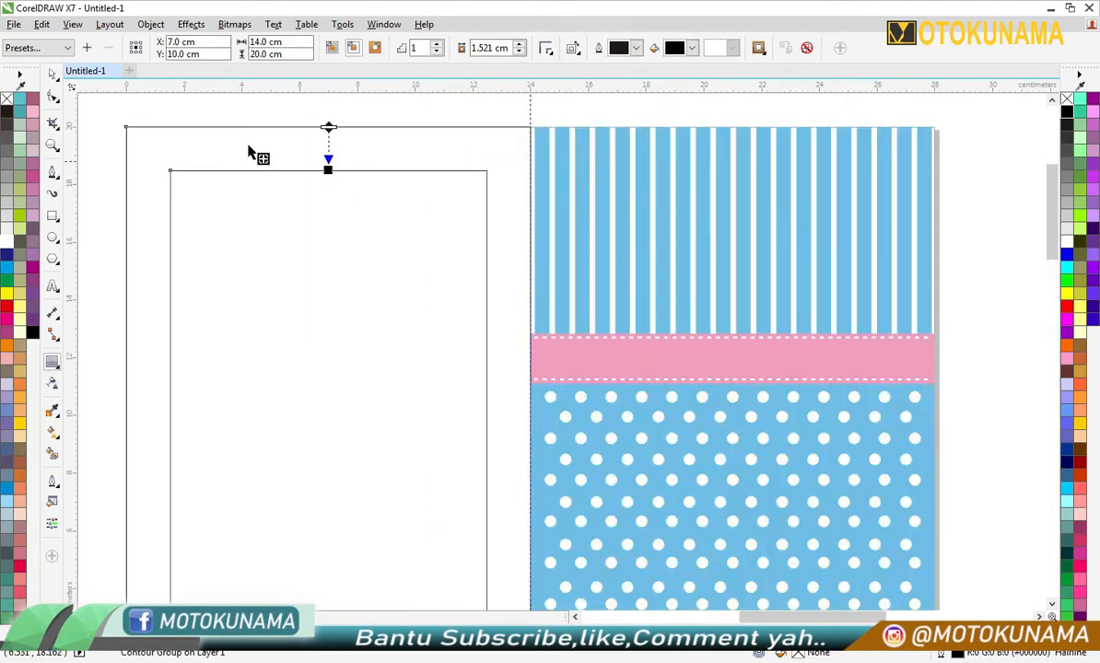
# - Break the contour group apart and fill the inner rectangle with pale yellow
pyautogui.click(53, 72)
pyautogui.rightClick(337, 197)
pyautogui.click(388, 227)
pyautogui.click(994, 175)
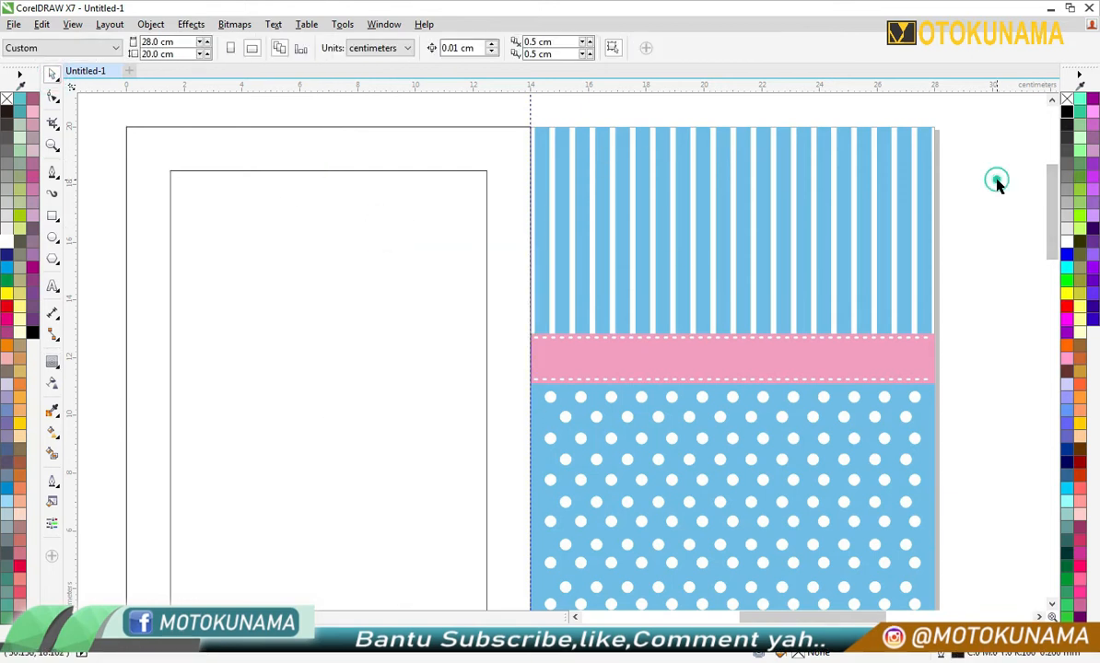
pyautogui.click(410, 250)
pyautogui.click(20, 309)
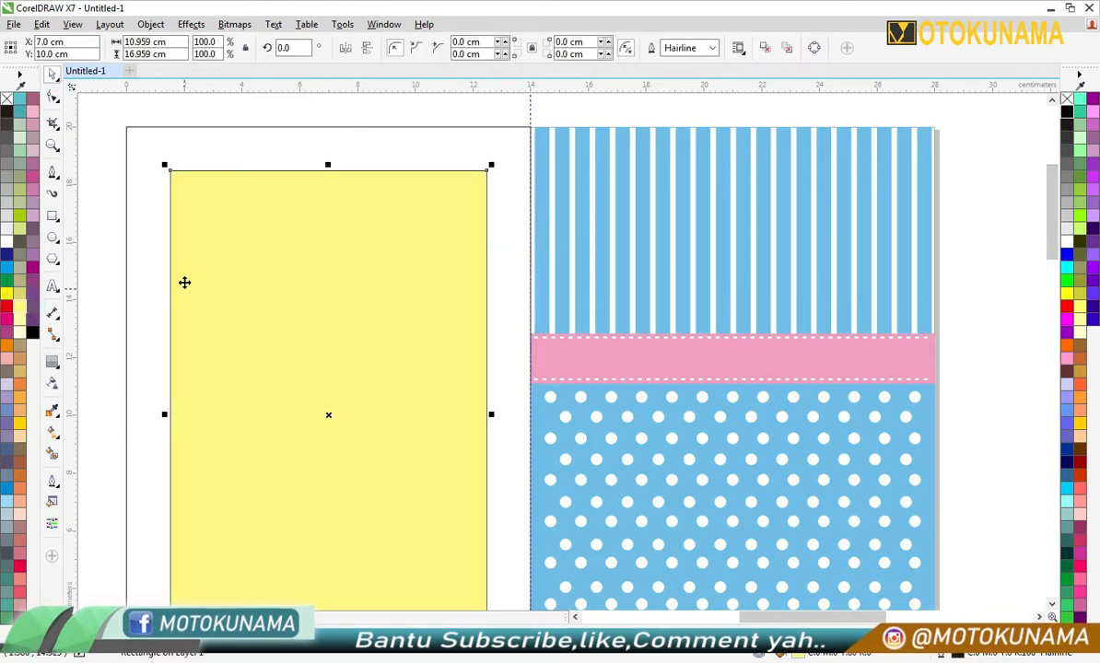
# - Fill the outer left rectangle with the same light blue as the right half
pyautogui.click(212, 154)
pyautogui.click(189, 636)
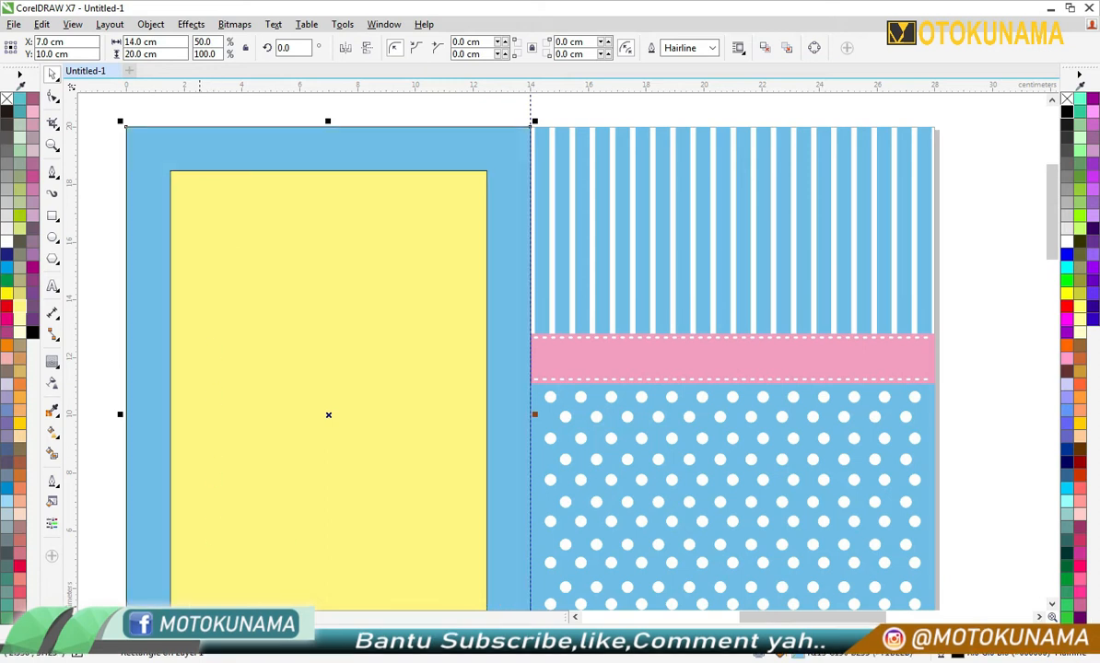
pyautogui.click(373, 233)
pyautogui.click(402, 142)
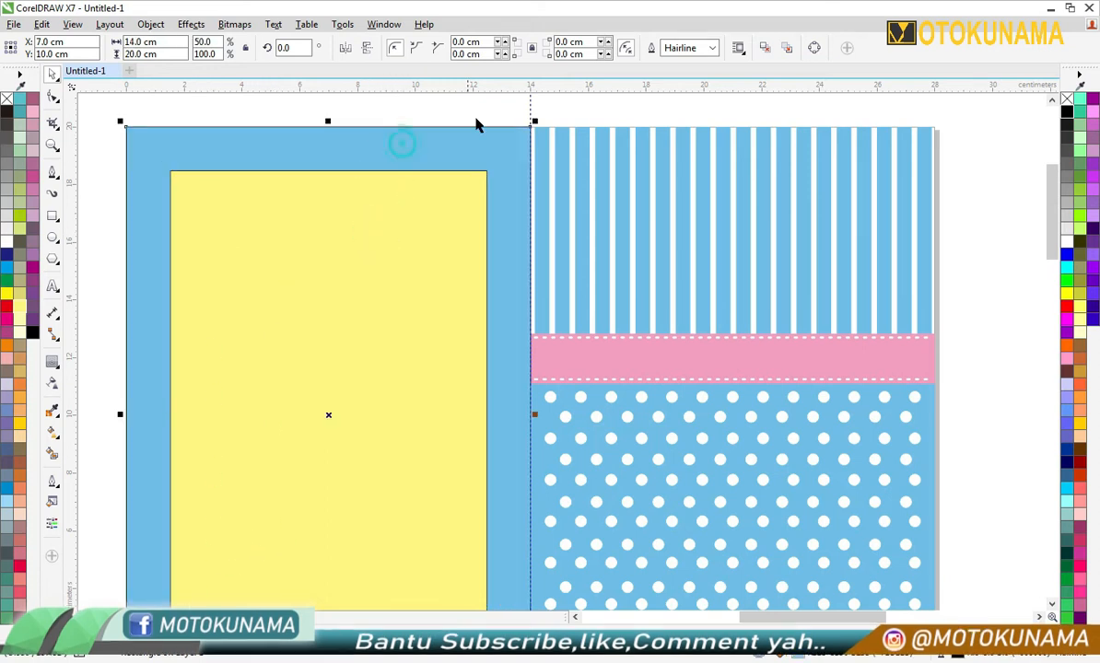
# - Cut the yellow inner rectangle out of the blue one to leave a hollow frame, and remove the frame's outline
pyautogui.scroll(-1, 467, 128)
pyautogui.moveTo(284, 106); pyautogui.dragTo(503, 497)
pyautogui.click(529, 48)
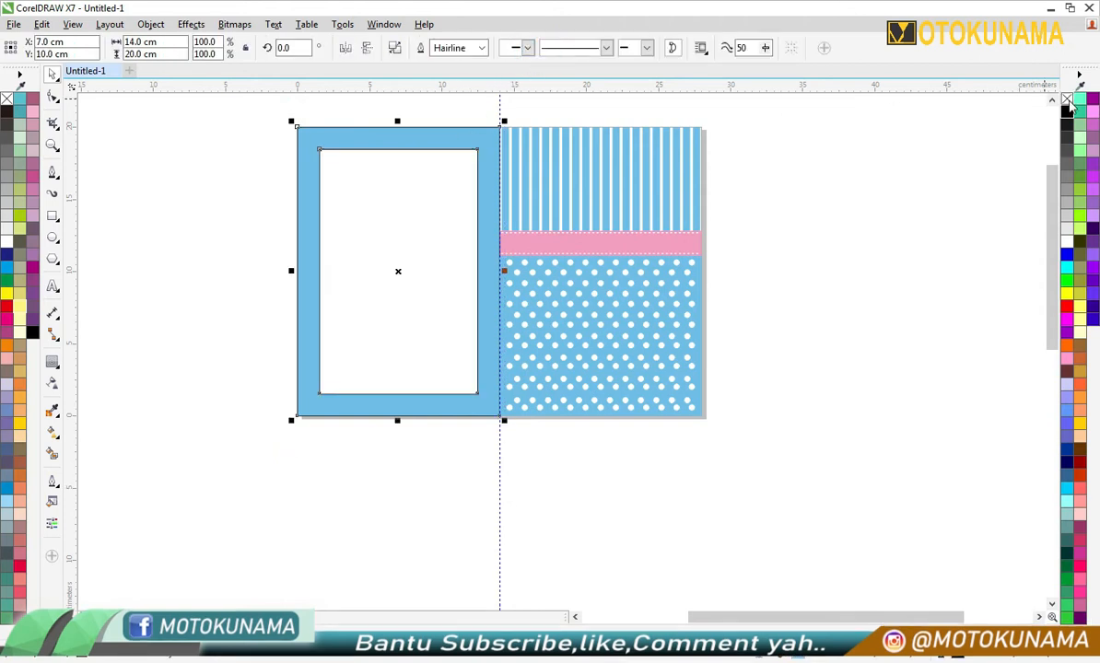
pyautogui.click(813, 165)
pyautogui.scroll(-1, 435, 157)
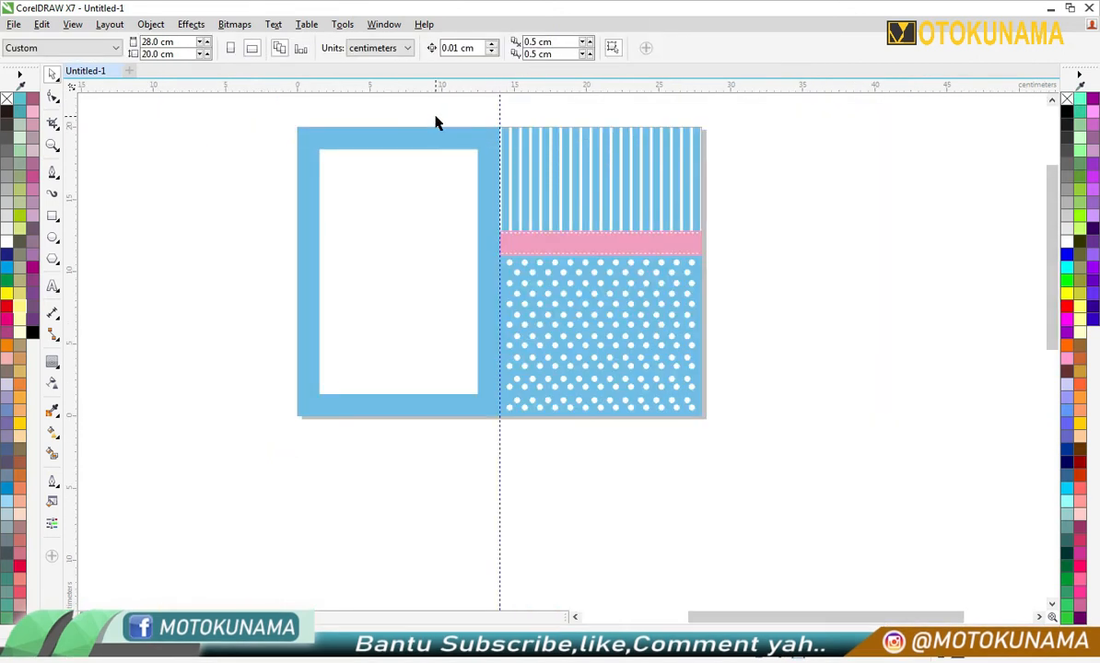
# - Place horizontal guidelines just inside the upper and lower edges of the frame's opening, at about 18.3 cm and 1.74 cm
pyautogui.click(52, 216)
pyautogui.scroll(1, 367, 162)
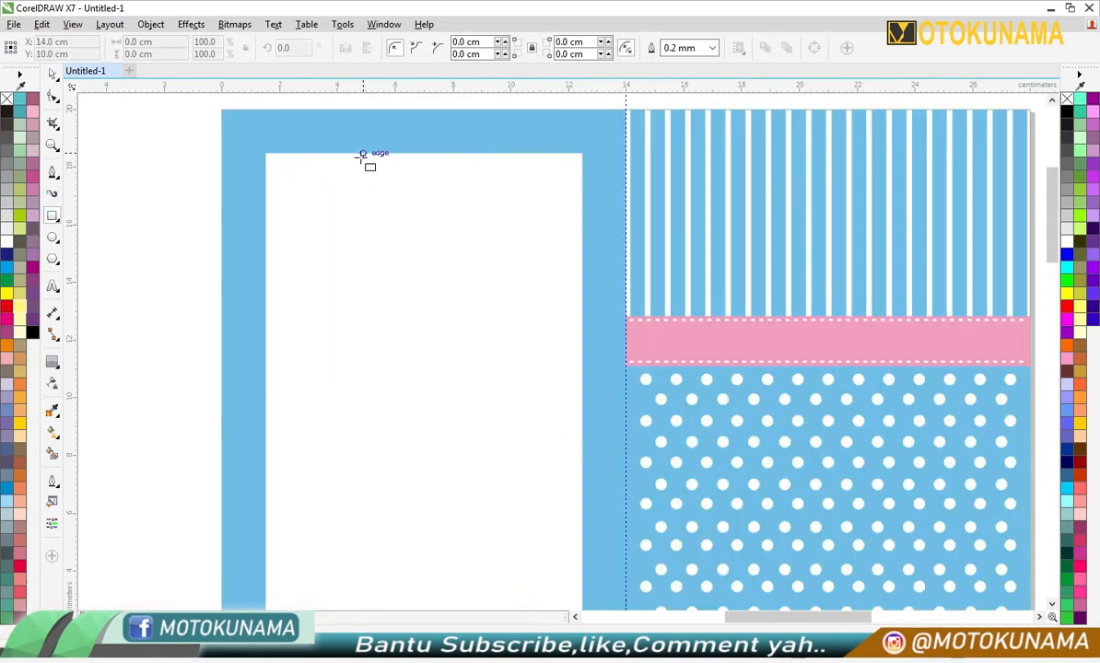
pyautogui.moveTo(392, 141); pyautogui.dragTo(394, 159)
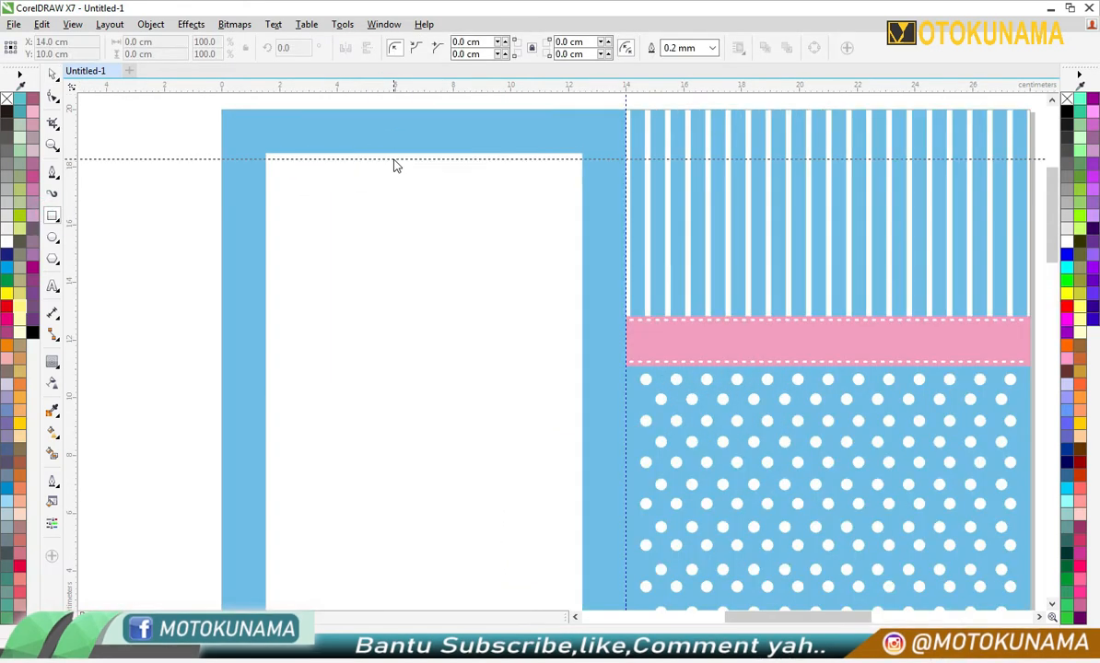
pyautogui.scroll(-1, 391, 152)
pyautogui.moveTo(408, 95); pyautogui.dragTo(428, 394)
pyautogui.scroll(1, 426, 395)
pyautogui.scroll(2, 414, 393)
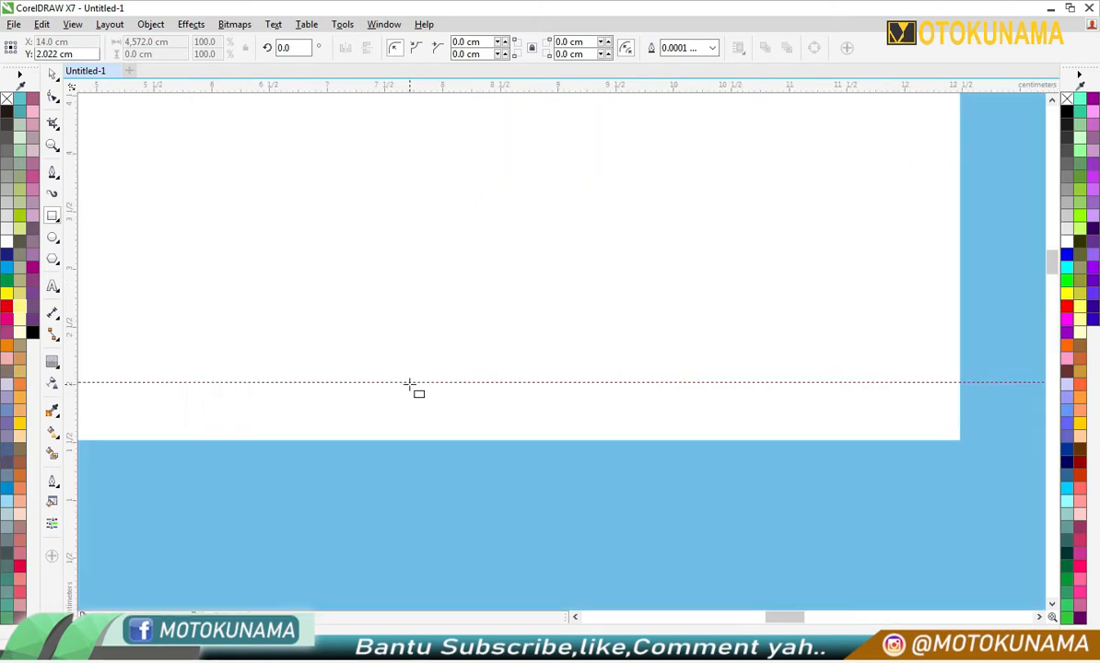
pyautogui.click(52, 77)
pyautogui.moveTo(376, 380); pyautogui.dragTo(380, 414)
# - Place vertical guidelines just inside the side edges of the frame's opening, at 1.722 cm and 12.213 cm
pyautogui.scroll(-2, 371, 395)
pyautogui.moveTo(74, 243); pyautogui.dragTo(210, 299)
pyautogui.scroll(2, 204, 385)
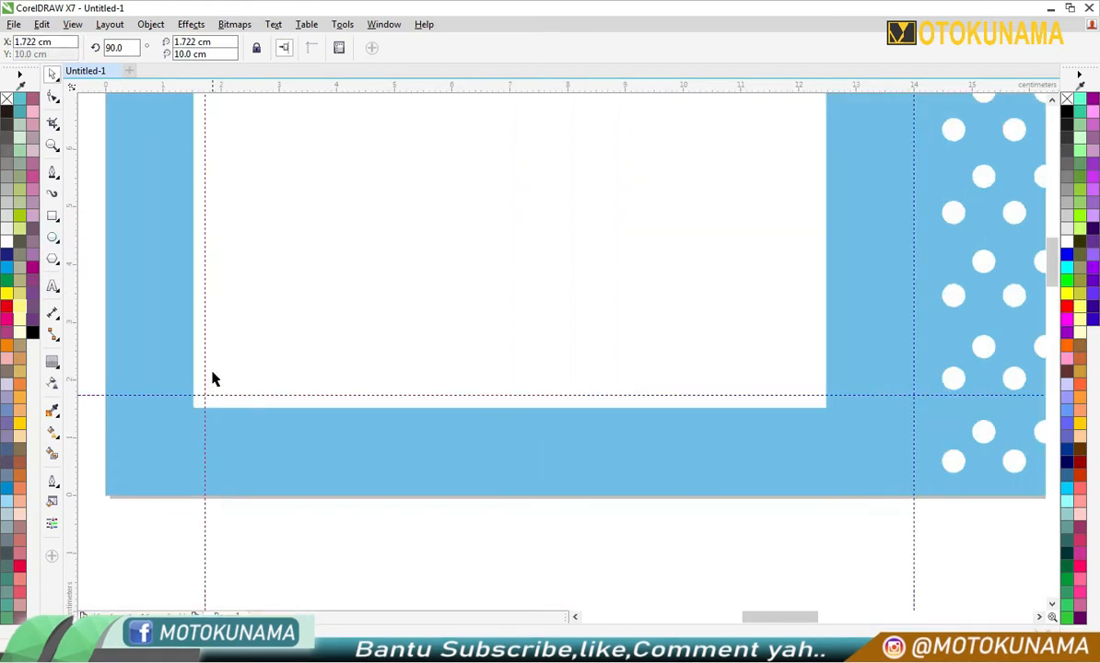
pyautogui.moveTo(811, 412); pyautogui.dragTo(810, 410)
pyautogui.scroll(-3, 655, 379)
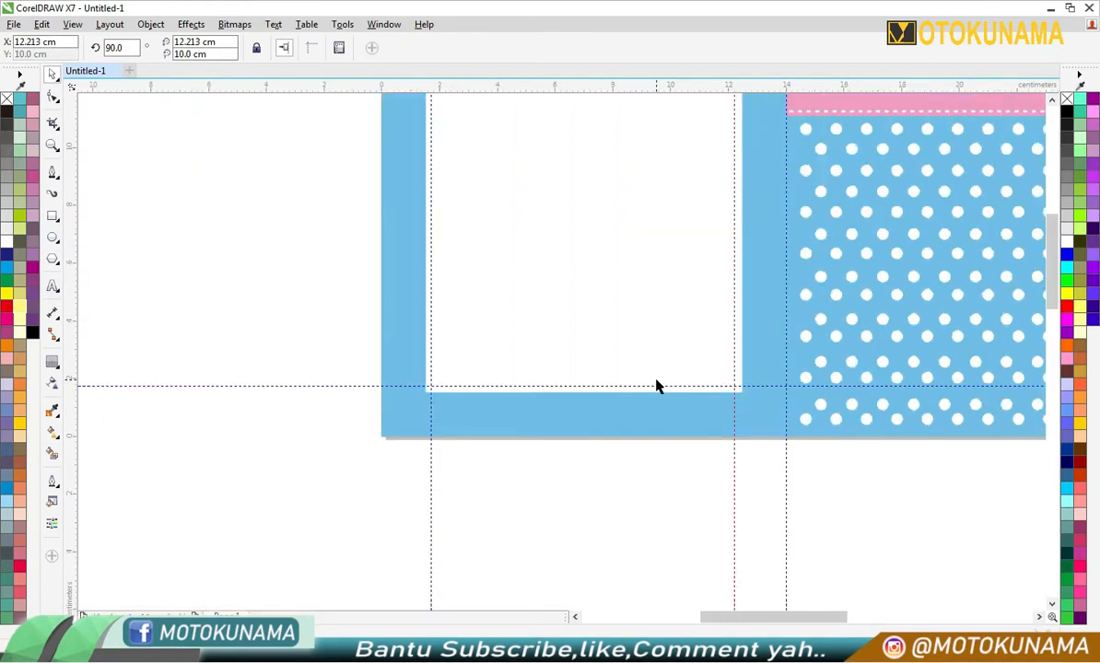
pyautogui.scroll(3, 680, 267)
pyautogui.scroll(-2, 680, 273)
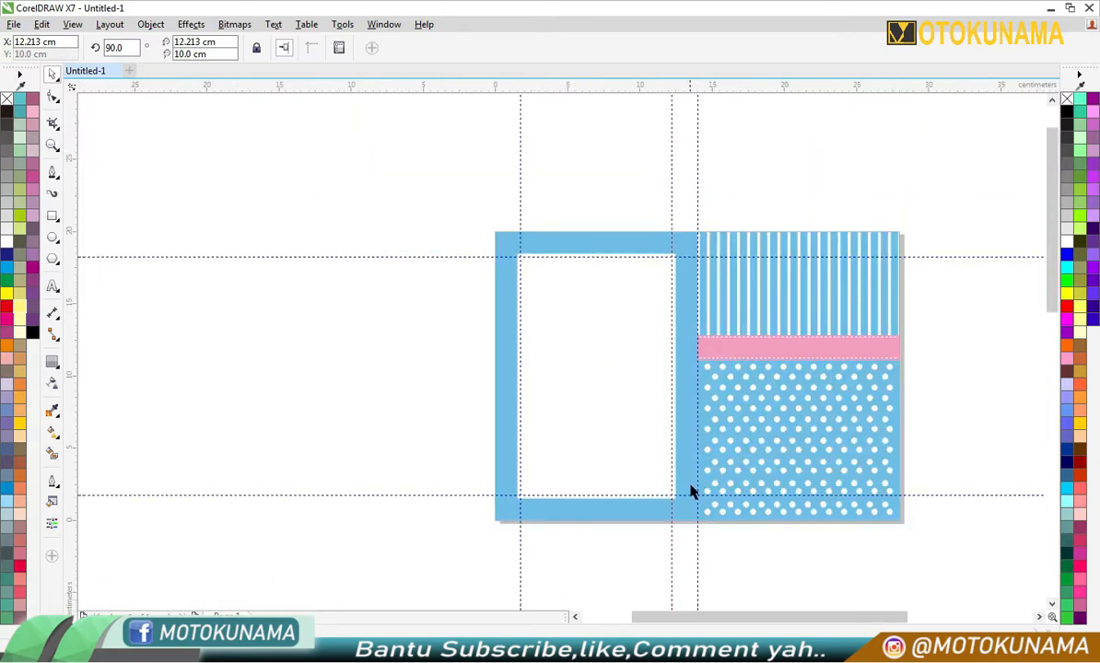
pyautogui.click(53, 216)
pyautogui.moveTo(518, 252)
pyautogui.mouseDown()
pyautogui.moveTo(538, 325)
pyautogui.moveTo(586, 413)
pyautogui.mouseUp()
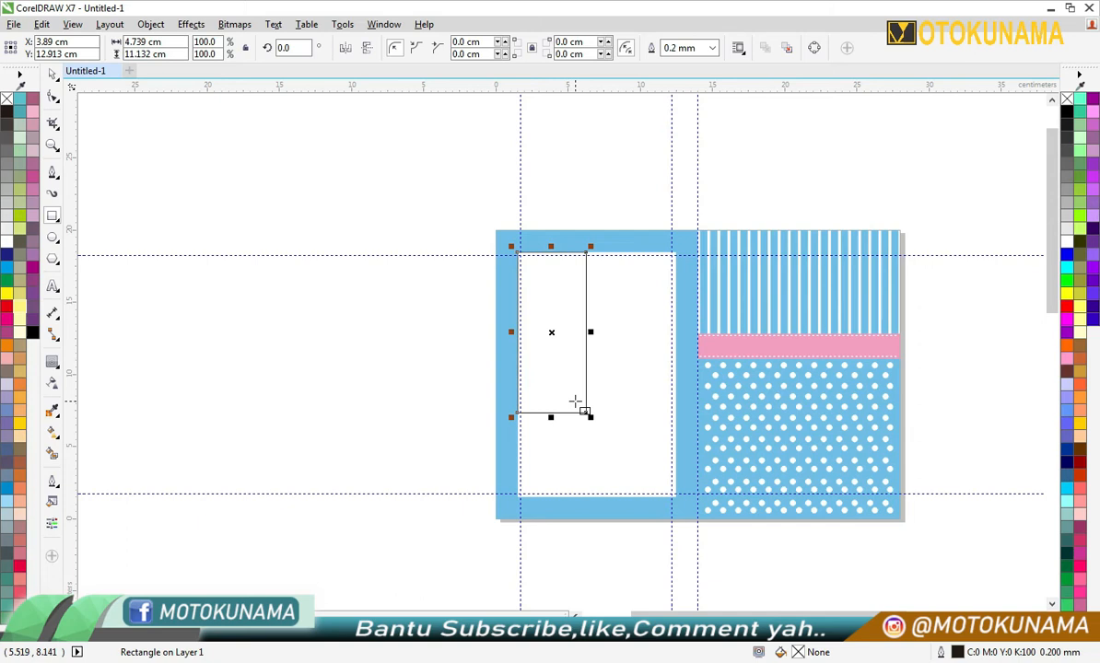
pyautogui.rightClick(423, 351)
pyautogui.click(465, 470)
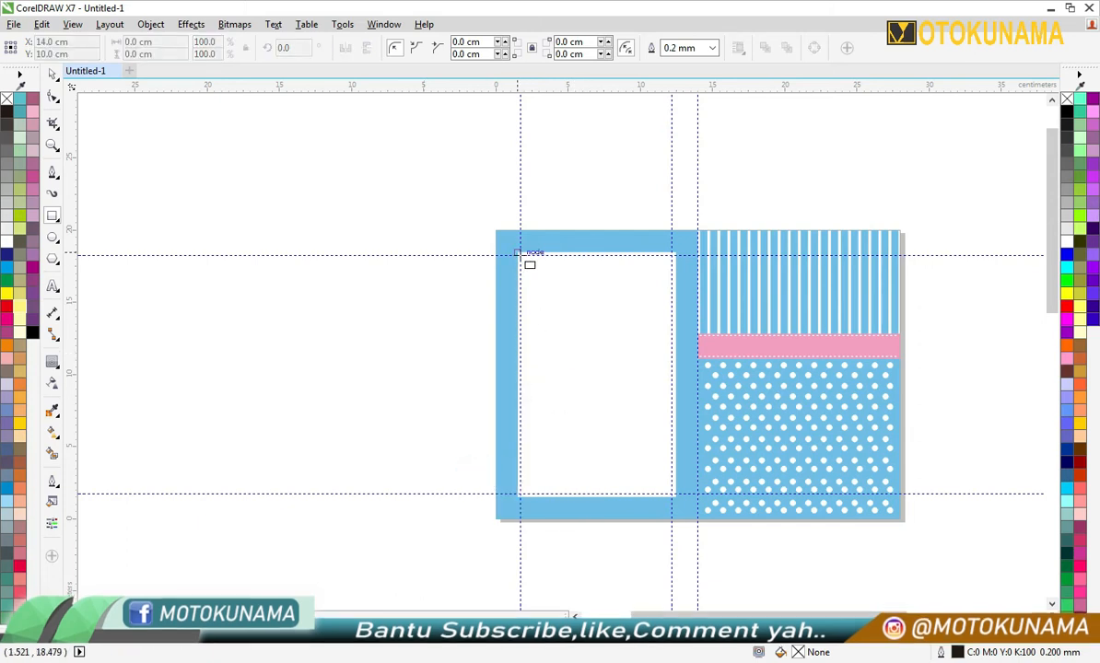
pyautogui.moveTo(519, 254); pyautogui.dragTo(562, 323)
pyautogui.rightClick(431, 284)
pyautogui.click(483, 408)
# - Draw a rectangle about 10.45 × 16.48 cm between the four guidelines inside the frame's opening
pyautogui.scroll(2, 613, 277)
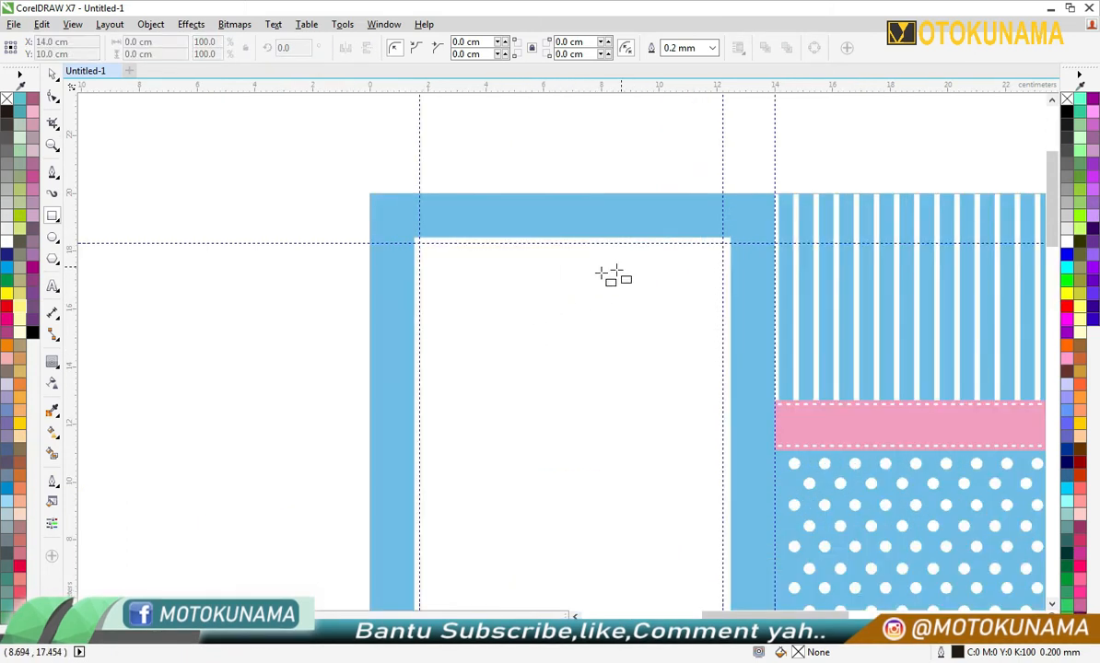
pyautogui.moveTo(420, 242); pyautogui.dragTo(724, 538)
pyautogui.scroll(-2, 540, 431)
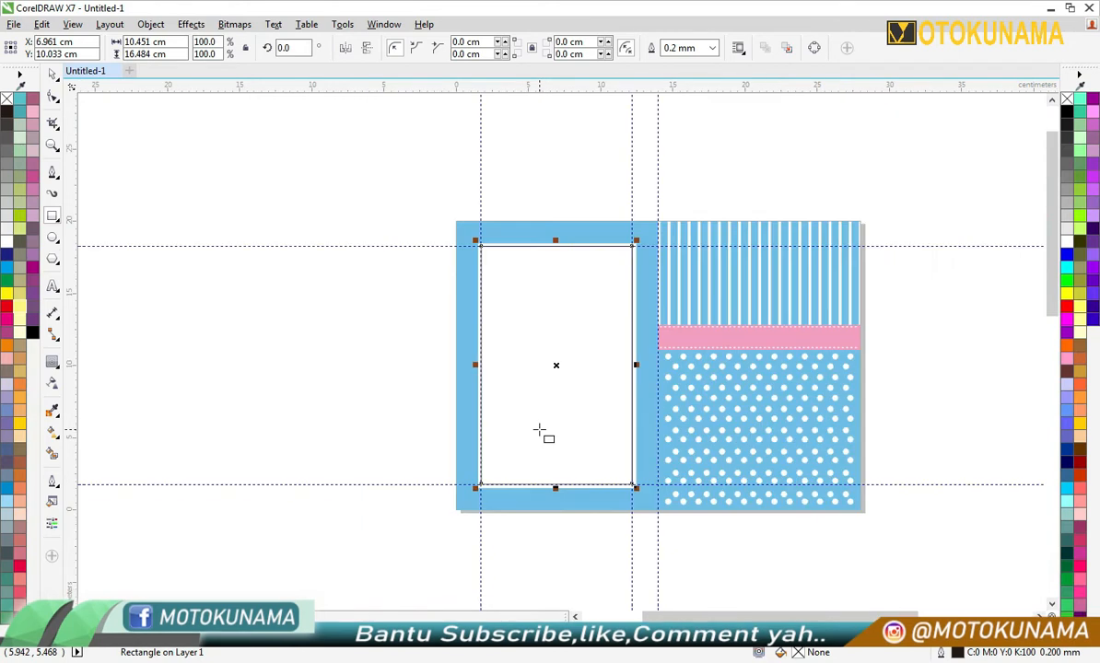
# - Delete the four guidelines around the inner rectangle, keeping the page's centre guideline
pyautogui.rightClick(632, 175)
pyautogui.click(663, 347)
pyautogui.rightClick(480, 176)
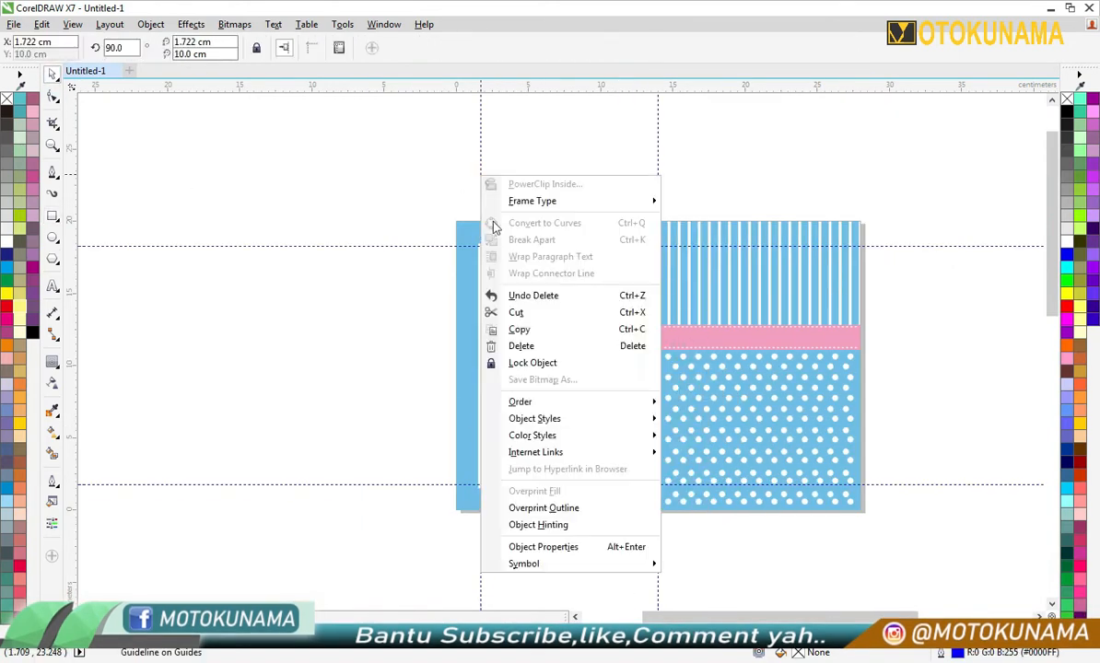
pyautogui.click(522, 346)
pyautogui.rightClick(442, 484)
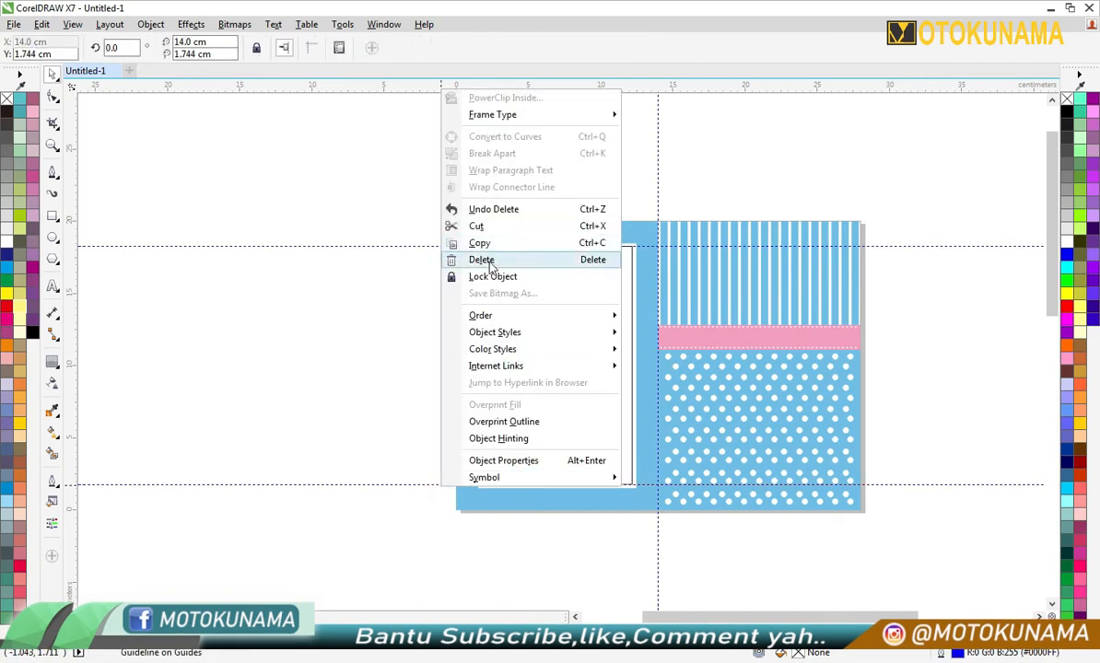
pyautogui.click(479, 259)
pyautogui.rightClick(882, 246)
pyautogui.click(912, 415)
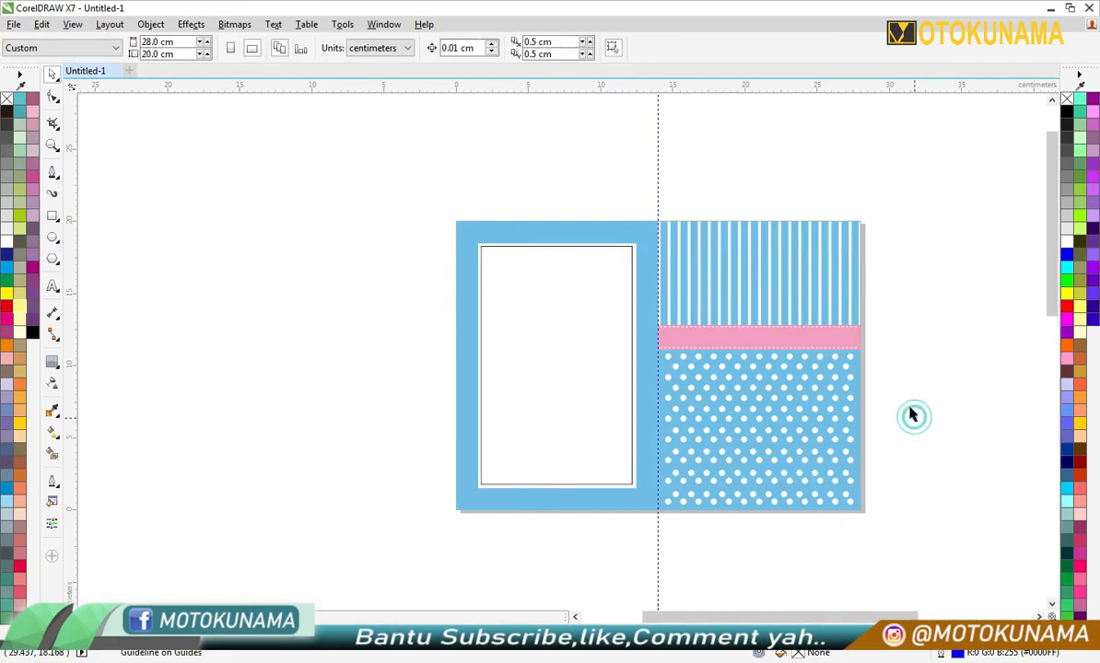
# - Place vertical guidelines inside the inner rectangle at 11.089 cm and about 2.9 cm to mark the corner cut widths
pyautogui.scroll(2, 623, 337)
pyautogui.scroll(2, 597, 159)
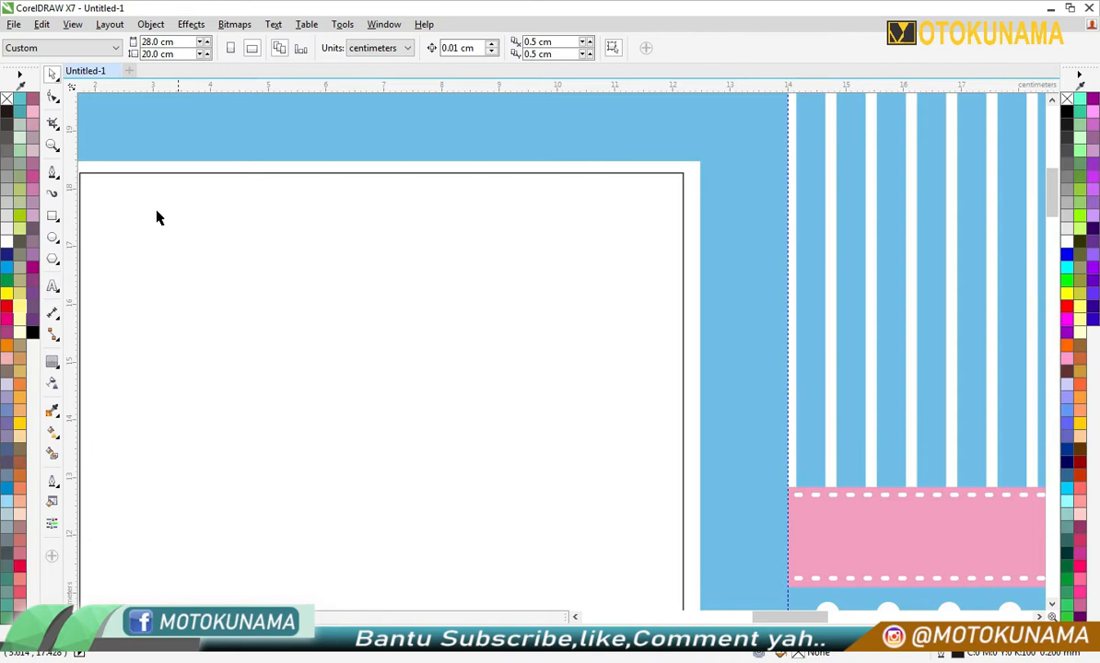
pyautogui.moveTo(620, 194); pyautogui.dragTo(619, 196)
pyautogui.scroll(-1, 607, 197)
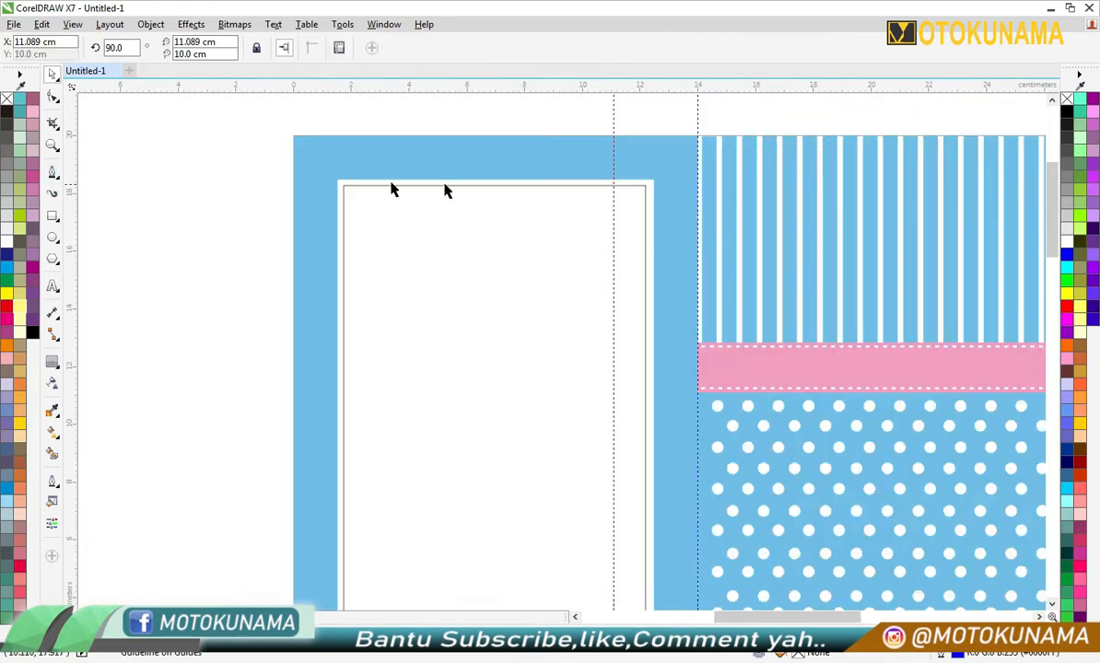
pyautogui.moveTo(76, 159); pyautogui.dragTo(376, 211)
# - Place horizontal guidelines inside the inner rectangle at about 17.2 cm and 2.862 cm to mark the corner cut heights
pyautogui.moveTo(419, 84); pyautogui.dragTo(421, 213)
pyautogui.scroll(-2, 421, 213)
pyautogui.moveTo(435, 87); pyautogui.dragTo(447, 320)
pyautogui.scroll(2, 433, 336)
pyautogui.scroll(-2, 435, 321)
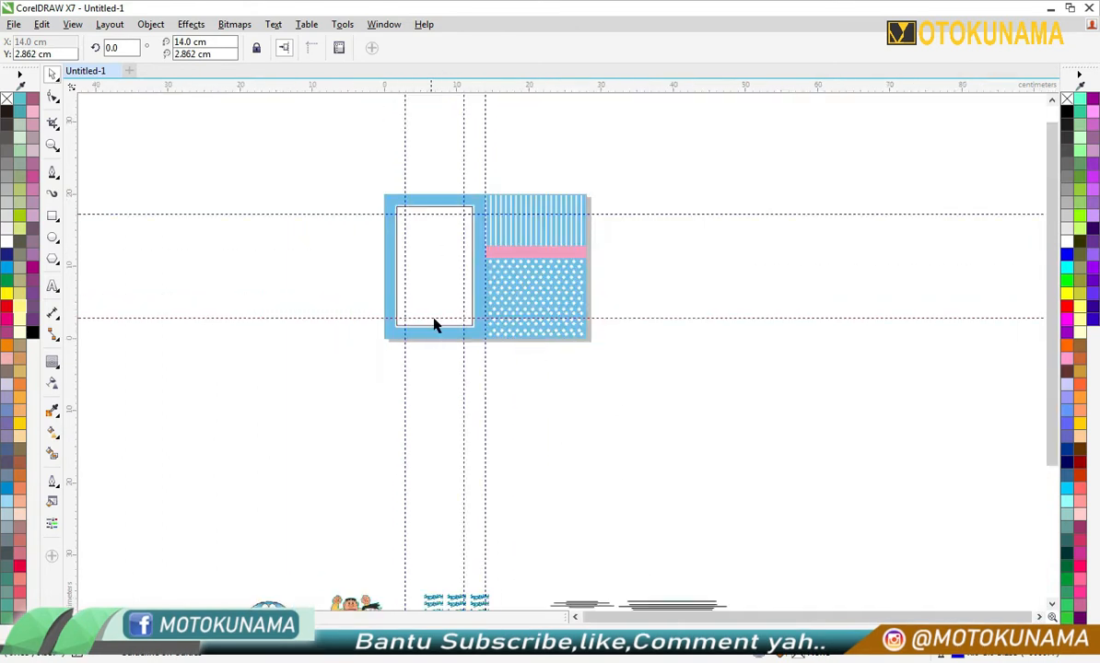
# - Bend the inner rectangle's upper-right corner into a concave curve between the guidelines, and add nodes where the guidelines cross near its upper-left corner
pyautogui.scroll(2, 461, 211)
pyautogui.scroll(2, 473, 203)
pyautogui.click(54, 99)
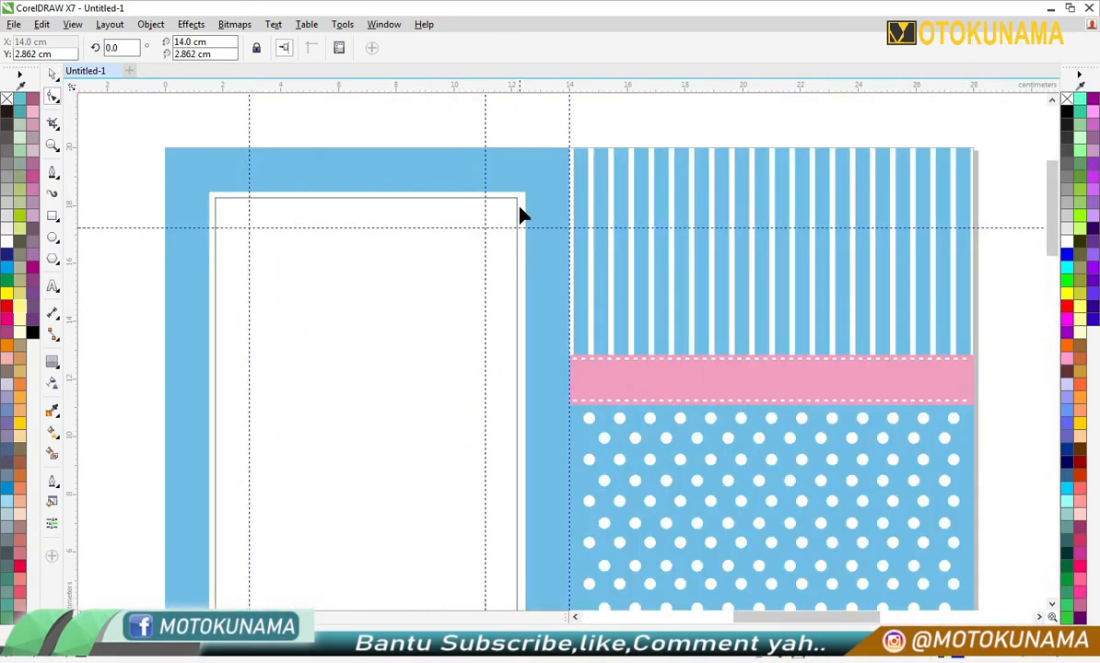
pyautogui.scroll(2, 517, 213)
pyautogui.click(454, 189)
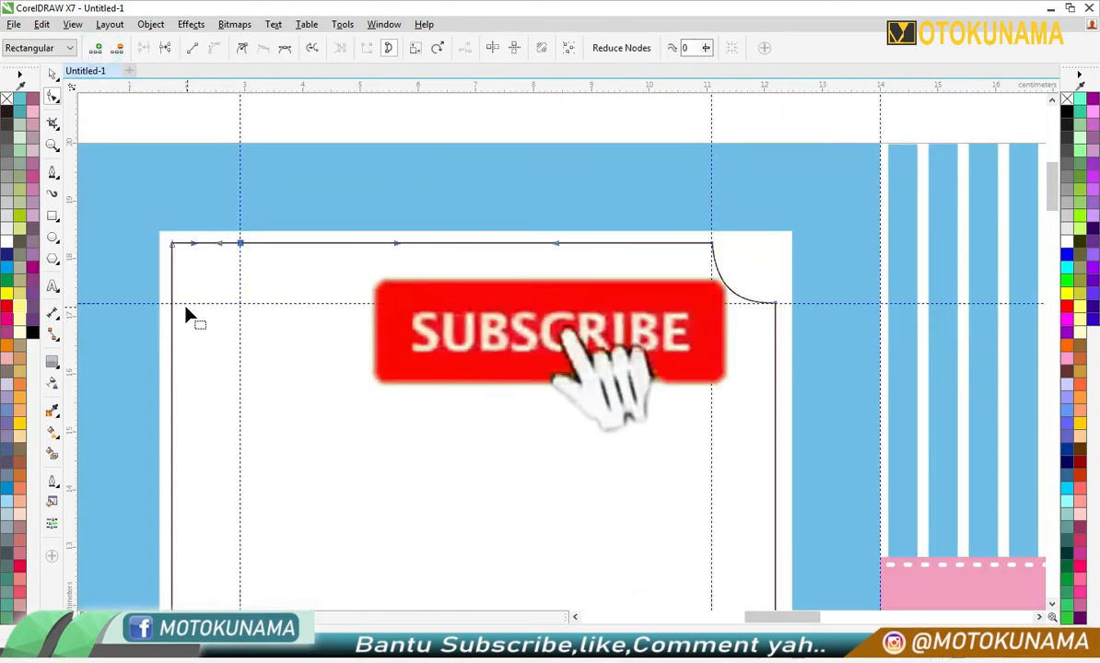
pyautogui.click(170, 305)
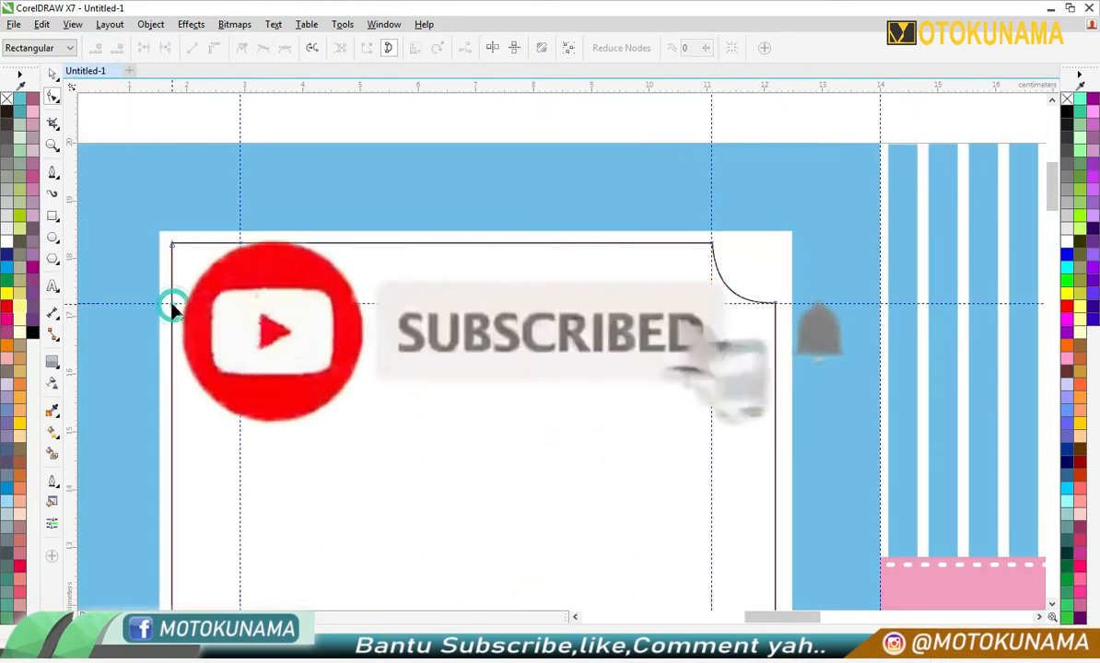
# - Try to make the upper-left corner concave by deleting its corner node and pulling the resulting curve inward
pyautogui.click(173, 245)
pyautogui.click(118, 48)
pyautogui.scroll(2, 193, 290)
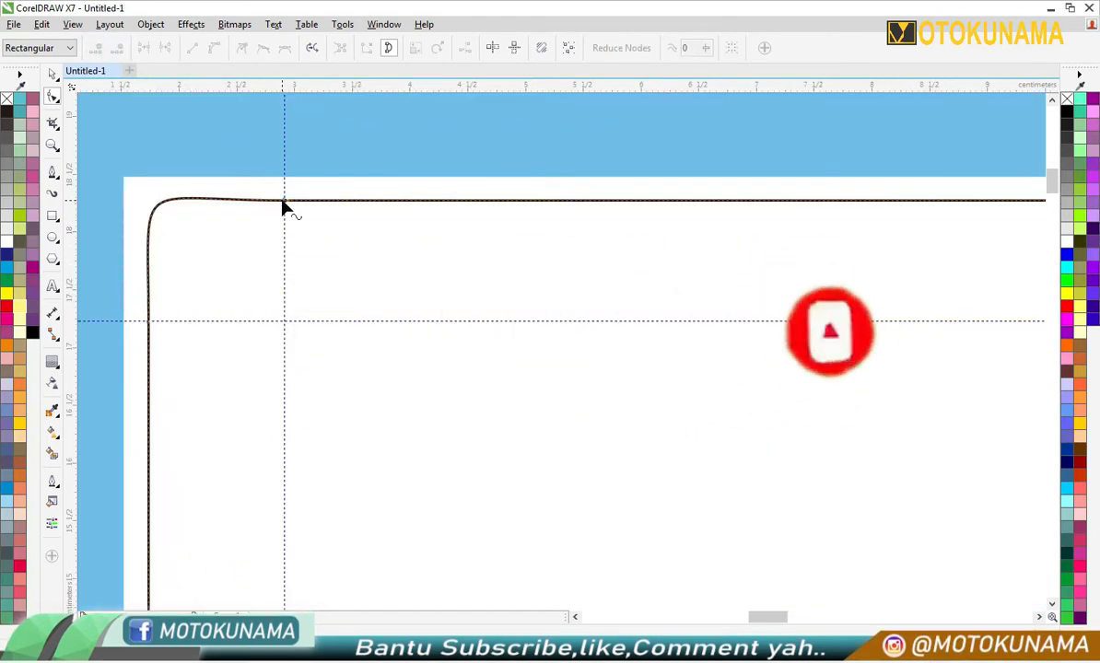
pyautogui.moveTo(92, 142); pyautogui.dragTo(307, 358)
pyautogui.moveTo(164, 201); pyautogui.dragTo(236, 271)
pyautogui.scroll(-2, 232, 272)
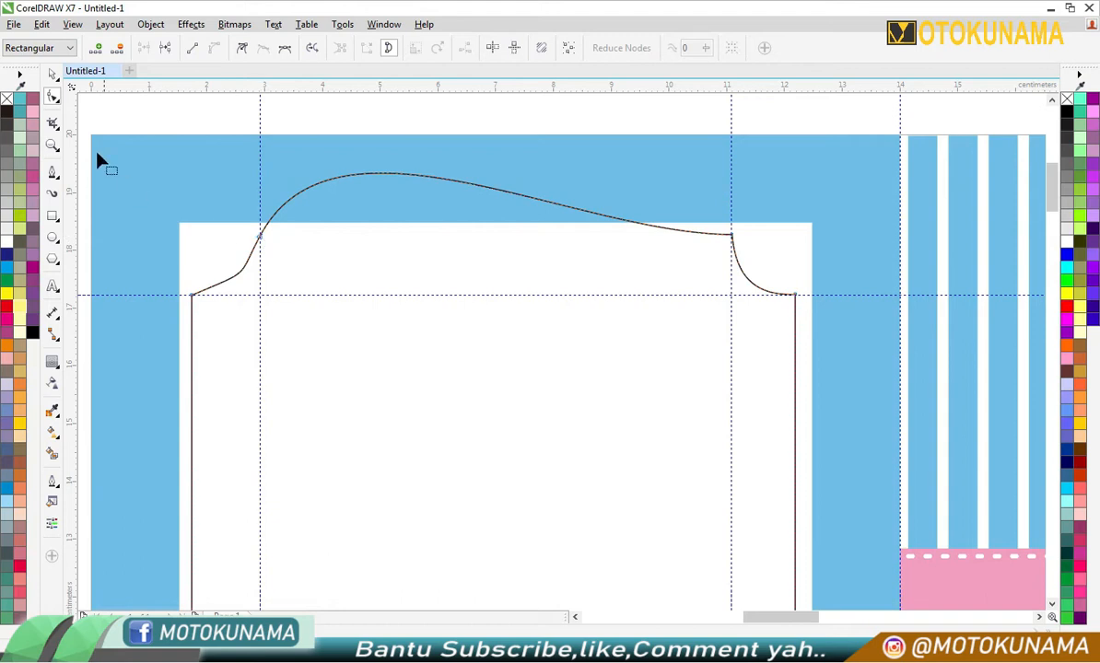
# - Undo the upper-left corner's curve edits and the deletion of its corner node
pyautogui.click(55, 80)
pyautogui.scroll(-1, 225, 279)
pyautogui.rightClick(192, 170)
pyautogui.click(243, 292)
pyautogui.rightClick(174, 166)
pyautogui.click(236, 284)
pyautogui.rightClick(200, 164)
pyautogui.click(246, 289)
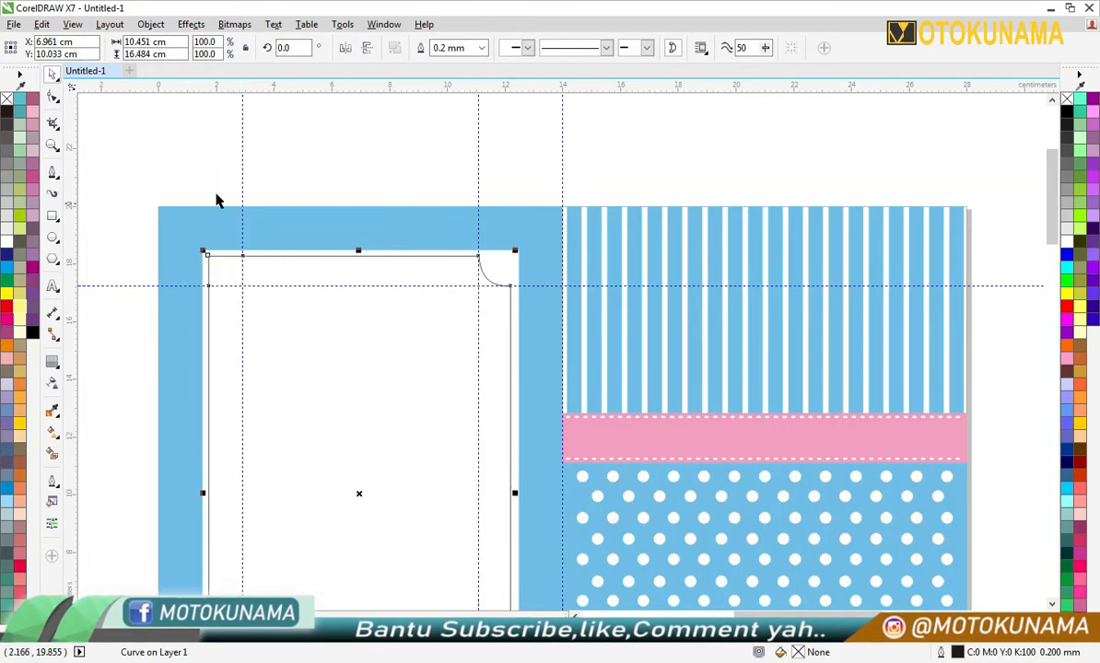
# - Delete the upper-left corner node and the extra node just below it, leaving one curve between the two guideline nodes
pyautogui.click(215, 192)
pyautogui.scroll(3, 175, 264)
pyautogui.click(52, 96)
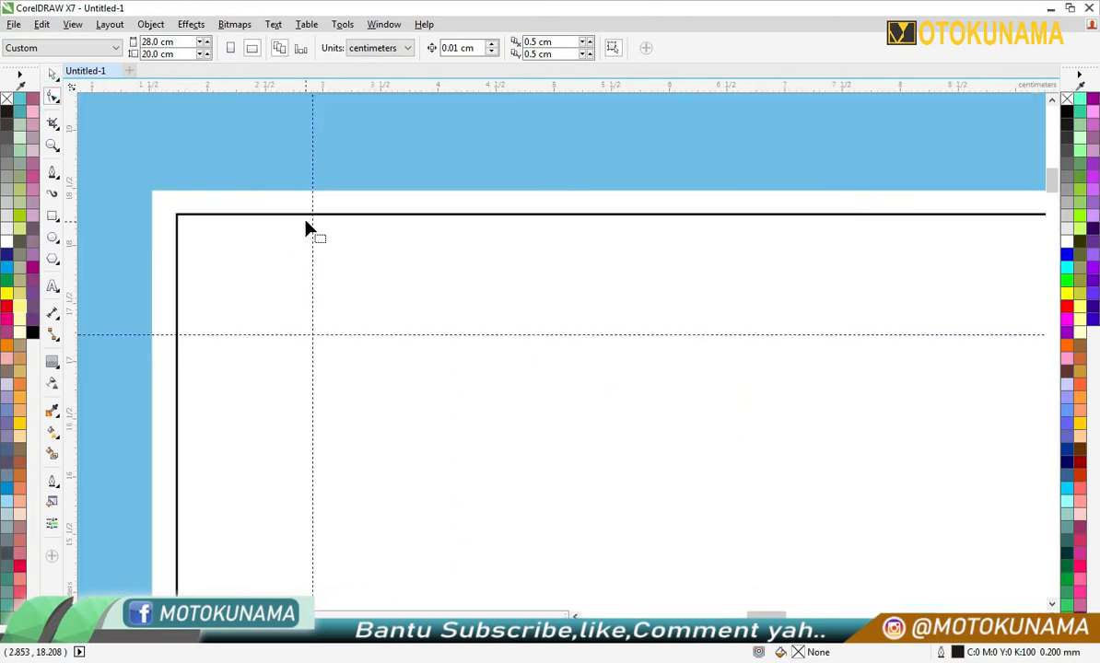
pyautogui.click(313, 217)
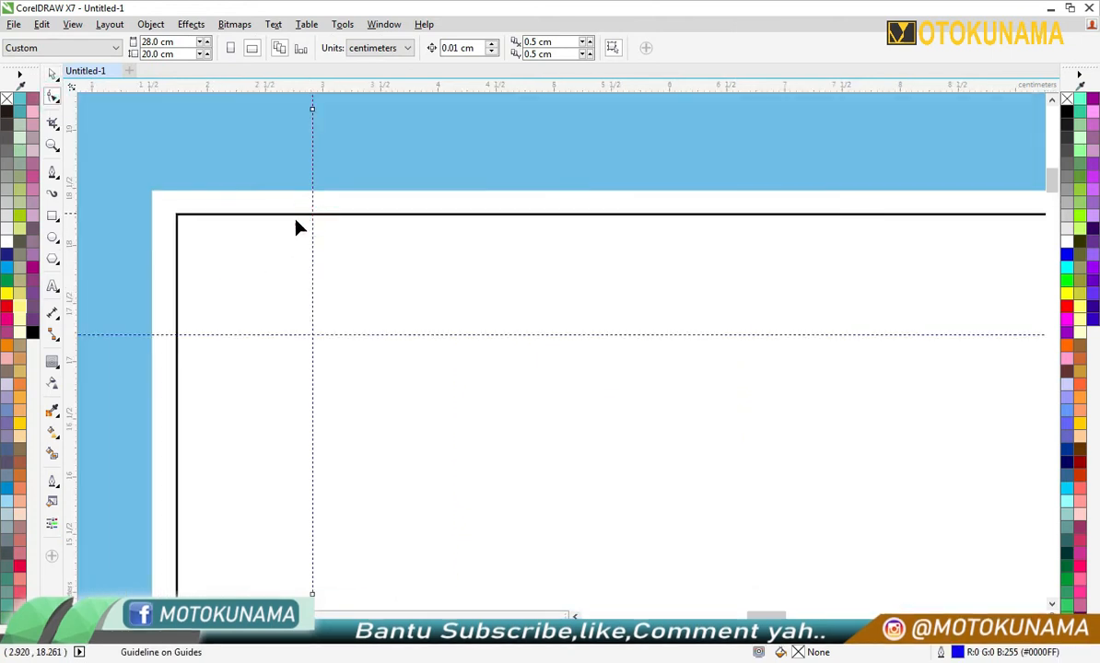
pyautogui.click(307, 215)
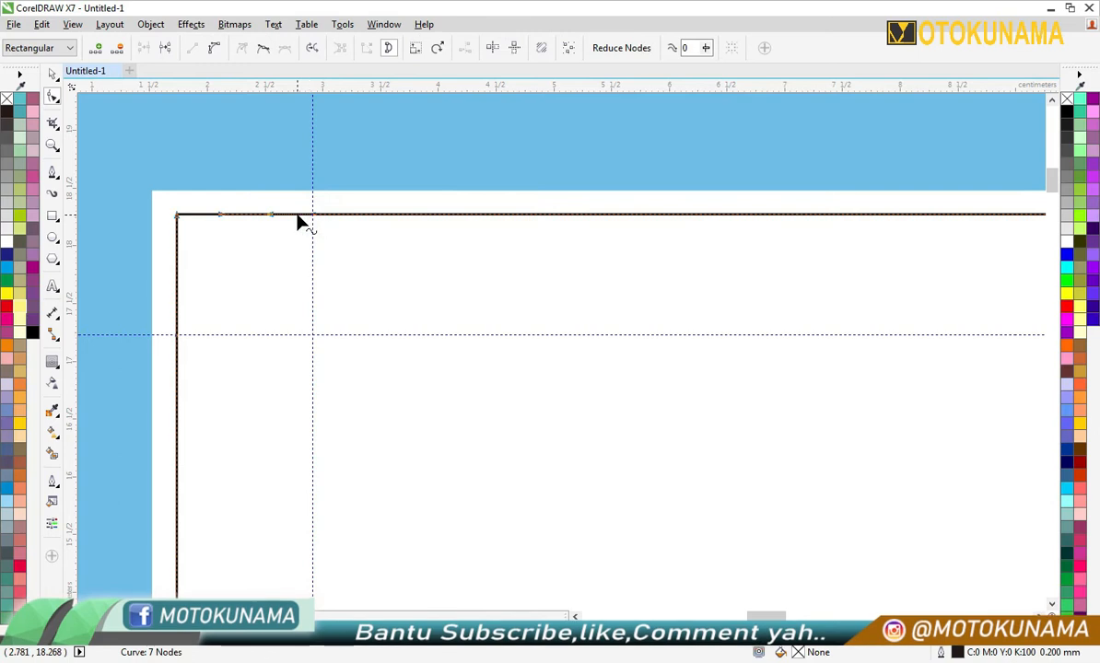
pyautogui.click(99, 50)
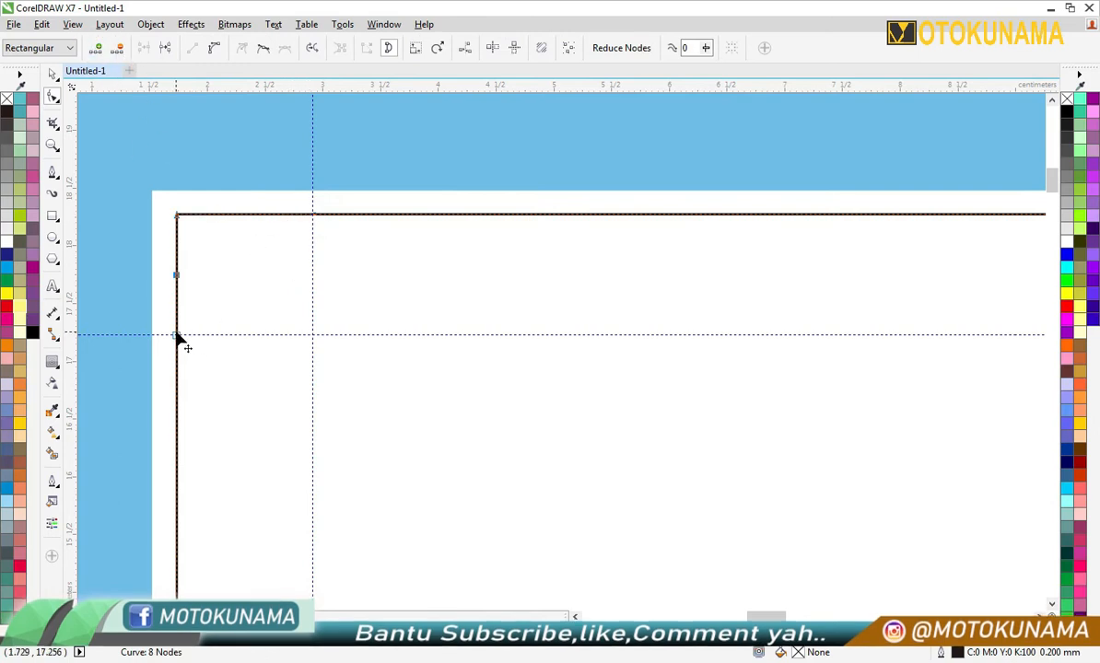
pyautogui.click(177, 215)
pyautogui.click(117, 48)
pyautogui.click(177, 275)
pyautogui.click(118, 48)
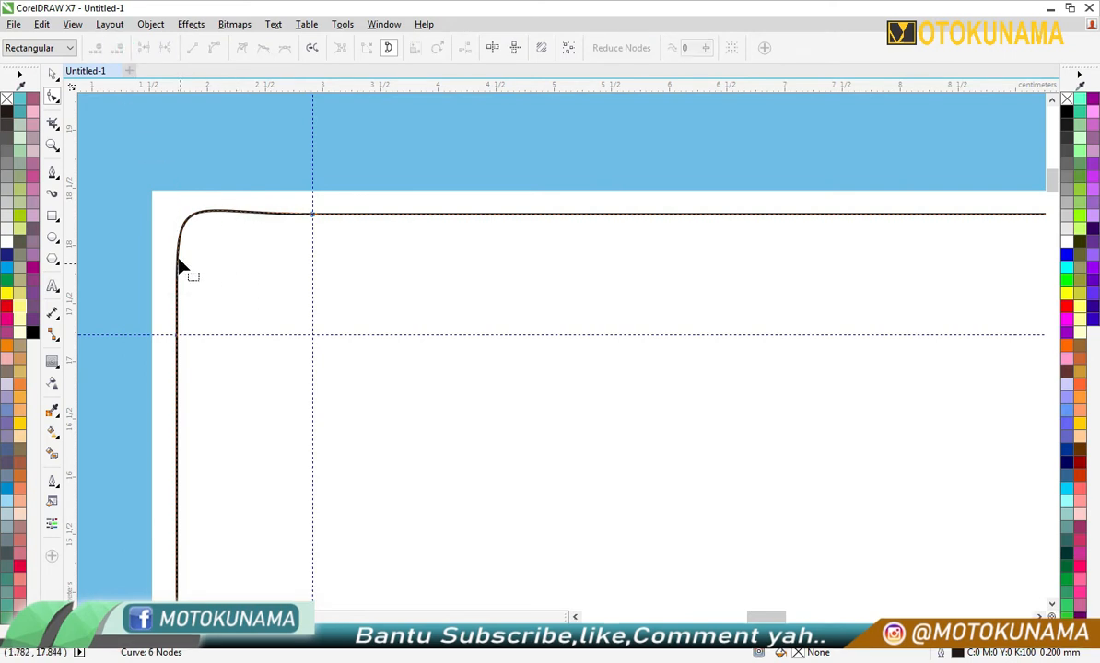
# - Convert the end nodes of the upper-left corner curve to cusp nodes
pyautogui.scroll(2, 247, 221)
pyautogui.click(378, 222)
pyautogui.scroll(-2, 377, 222)
pyautogui.moveTo(241, 223); pyautogui.dragTo(324, 327)
pyautogui.scroll(-2, 241, 224)
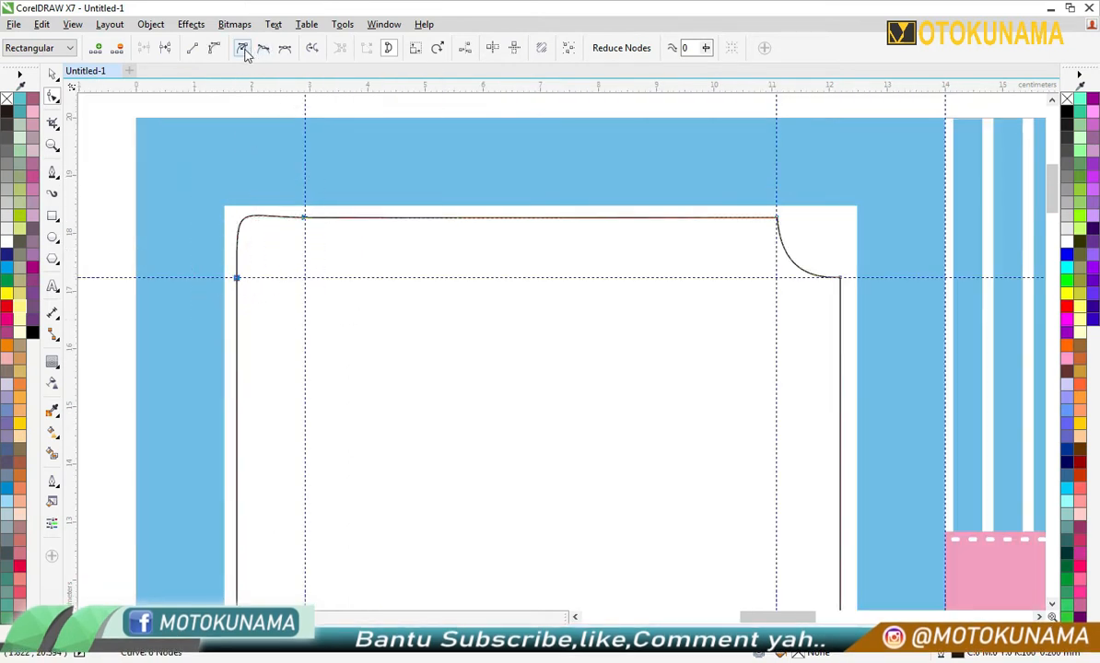
# - Try to bend the upper-left corner curve inward by repositioning the control handles of its two end nodes
pyautogui.scroll(2, 275, 231)
pyautogui.moveTo(335, 211); pyautogui.dragTo(243, 295)
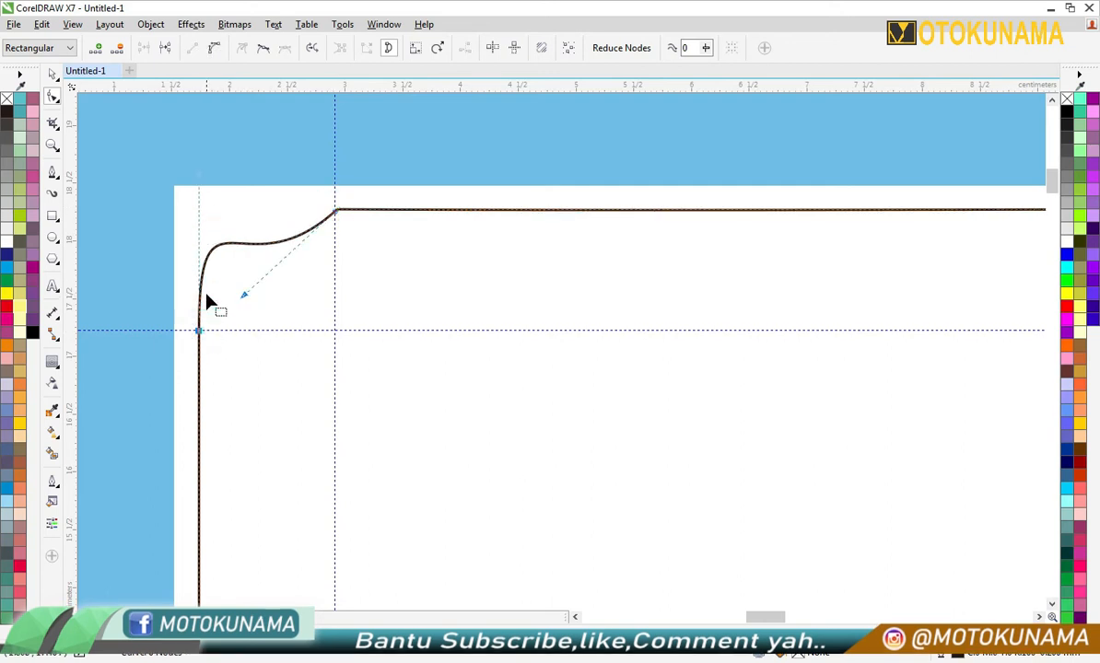
pyautogui.scroll(2, 196, 319)
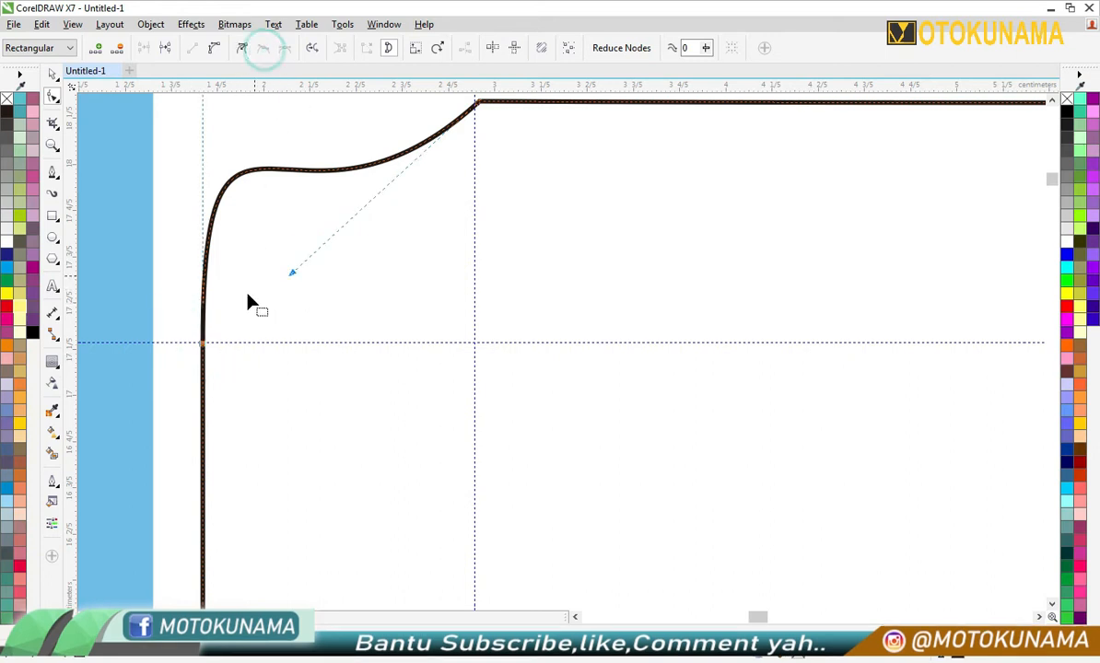
pyautogui.scroll(-2, 208, 350)
pyautogui.scroll(2, 199, 312)
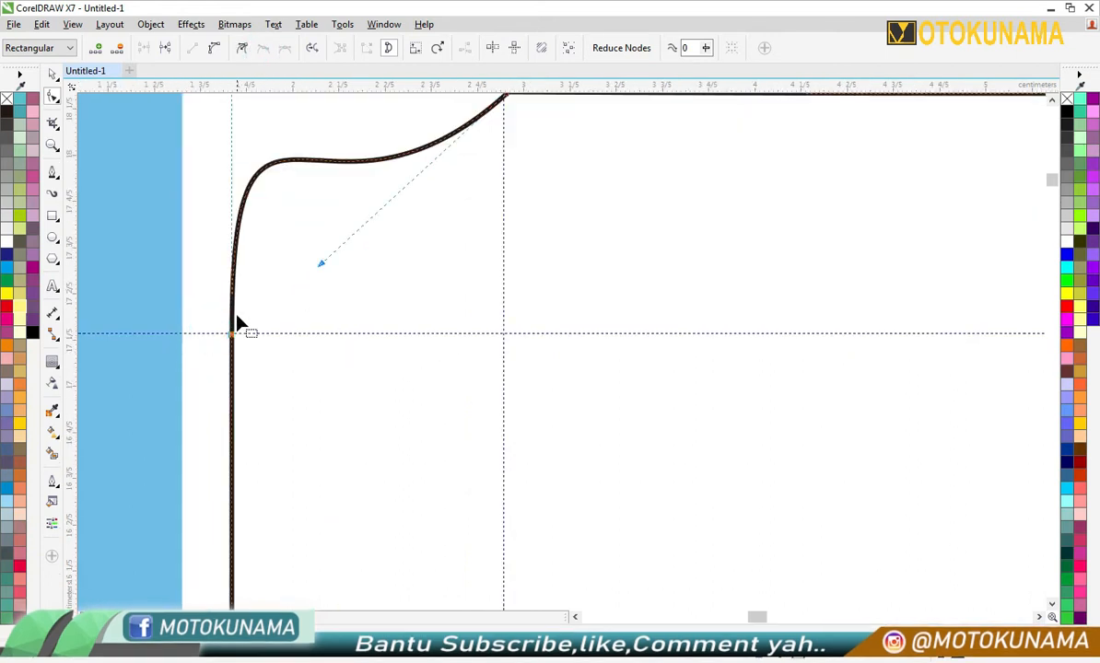
pyautogui.scroll(-2, 238, 322)
pyautogui.moveTo(247, 195); pyautogui.dragTo(289, 285)
pyautogui.click(234, 324)
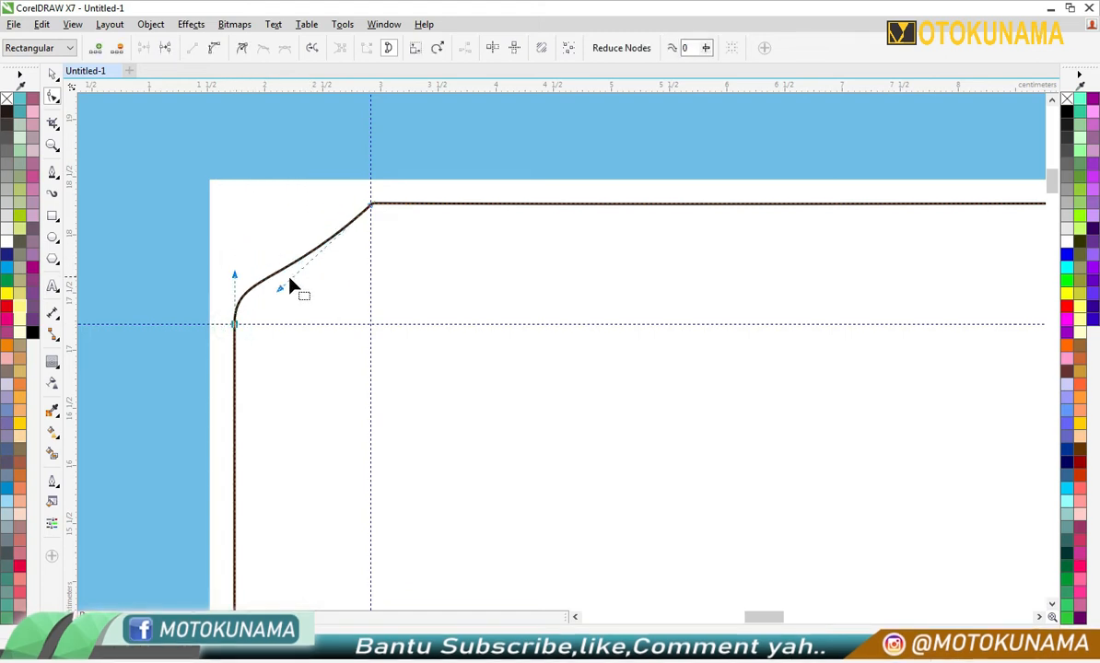
pyautogui.scroll(2, 239, 287)
pyautogui.moveTo(227, 258); pyautogui.dragTo(293, 296)
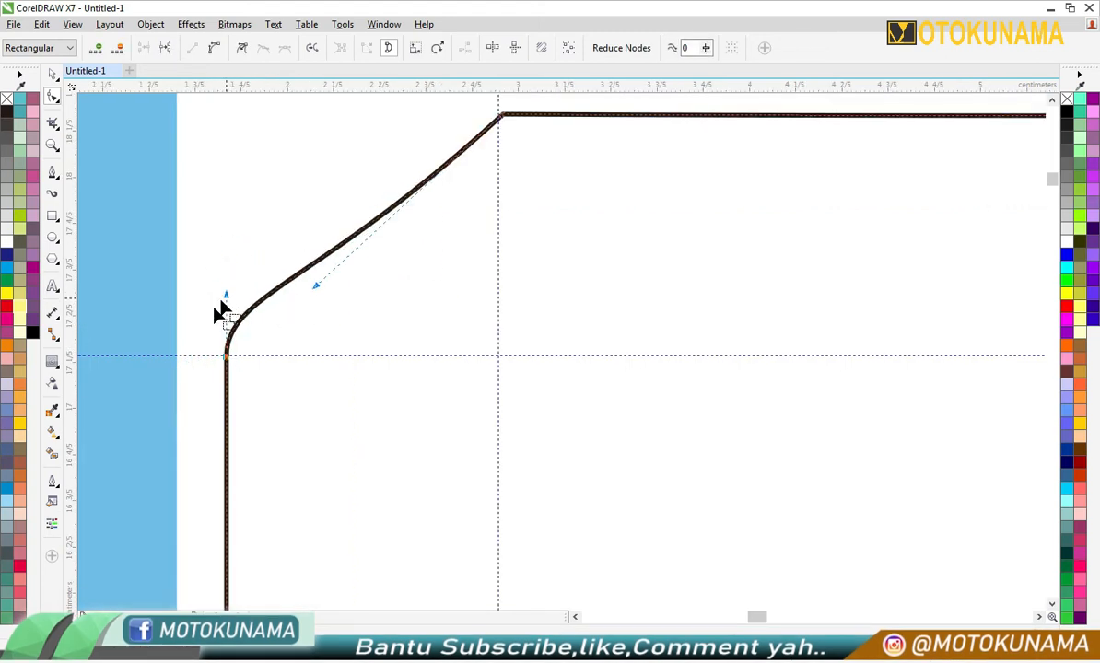
pyautogui.click(215, 48)
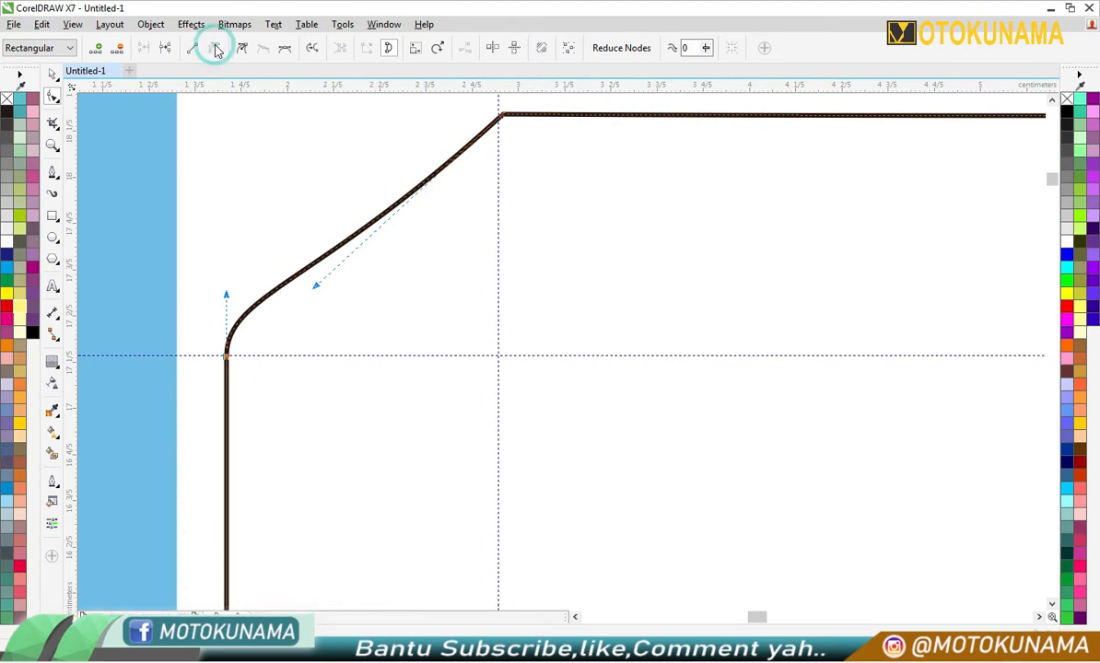
pyautogui.click(226, 294)
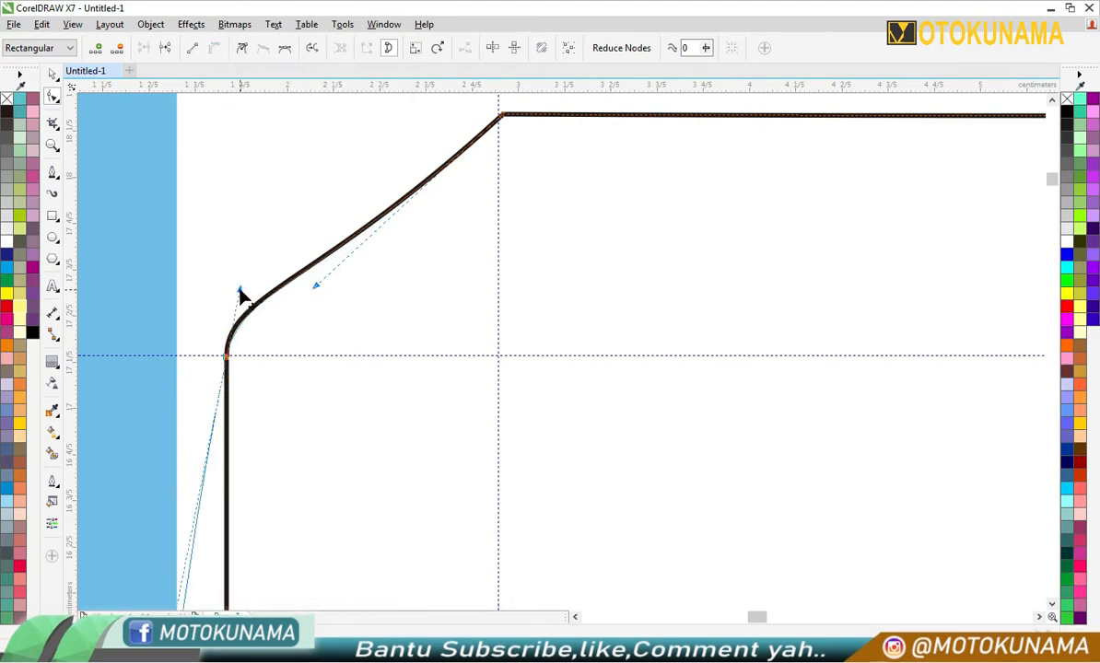
# - Try smoothing the end nodes of the upper-left corner curve and pulling the curve between them inward
pyautogui.scroll(-3, 228, 287)
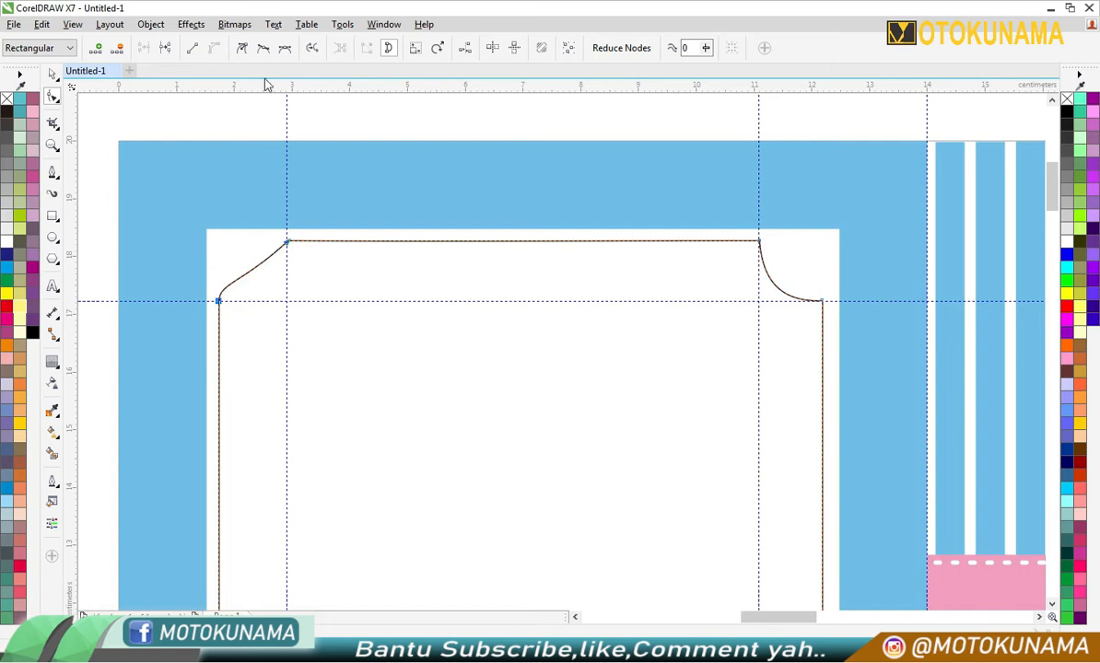
pyautogui.click(266, 49)
pyautogui.scroll(2, 253, 287)
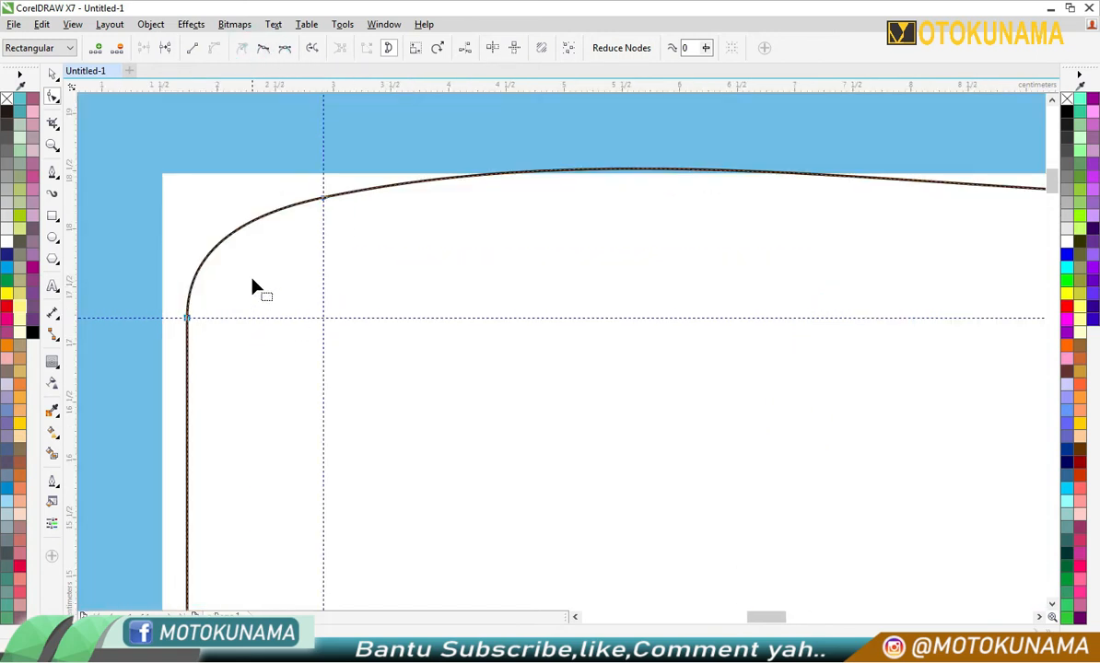
pyautogui.moveTo(231, 242); pyautogui.dragTo(286, 284)
pyautogui.scroll(-2, 282, 273)
# - Convert the segments at the outline's two top-edge nodes to straight lines, including the upper-left corner segment
pyautogui.moveTo(276, 208); pyautogui.dragTo(787, 251)
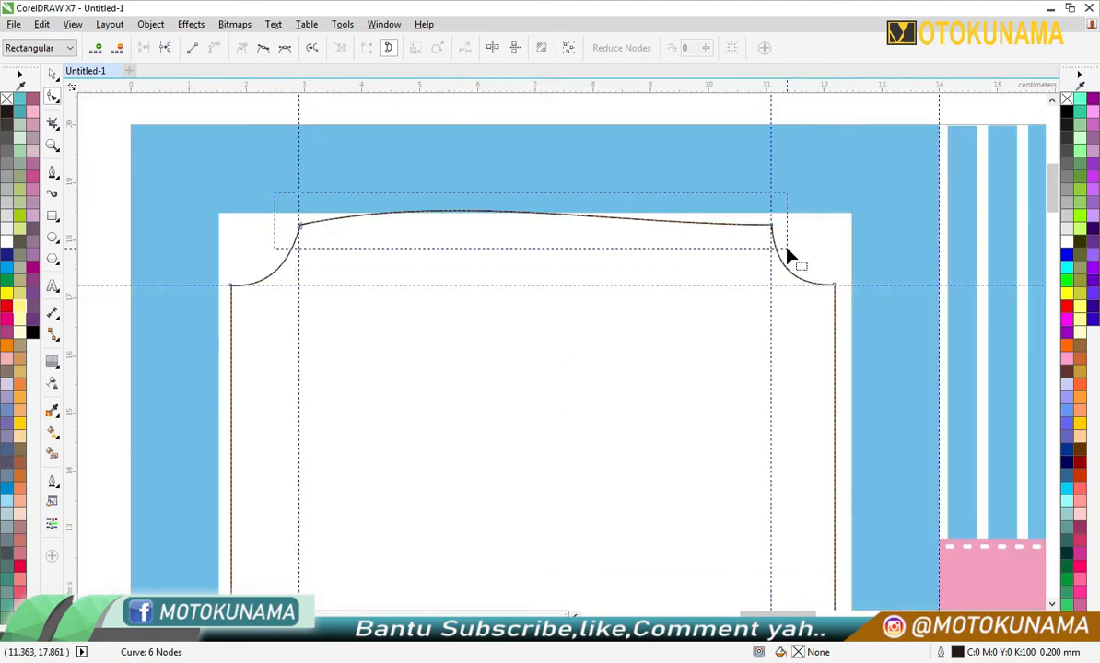
pyautogui.click(191, 48)
pyautogui.scroll(2, 267, 273)
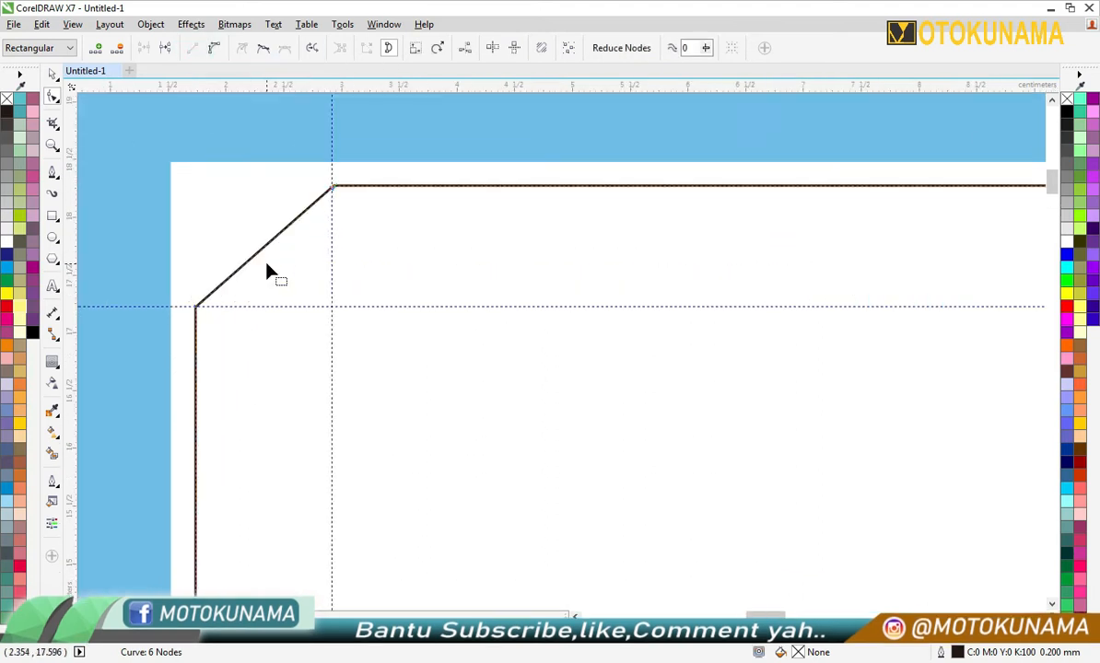
# - Convert the straight upper-left corner segment to a curve and bend it inward to match the concave right corner
pyautogui.click(262, 285)
pyautogui.moveTo(245, 268); pyautogui.dragTo(359, 323)
pyautogui.click(215, 49)
pyautogui.moveTo(277, 259); pyautogui.dragTo(282, 273)
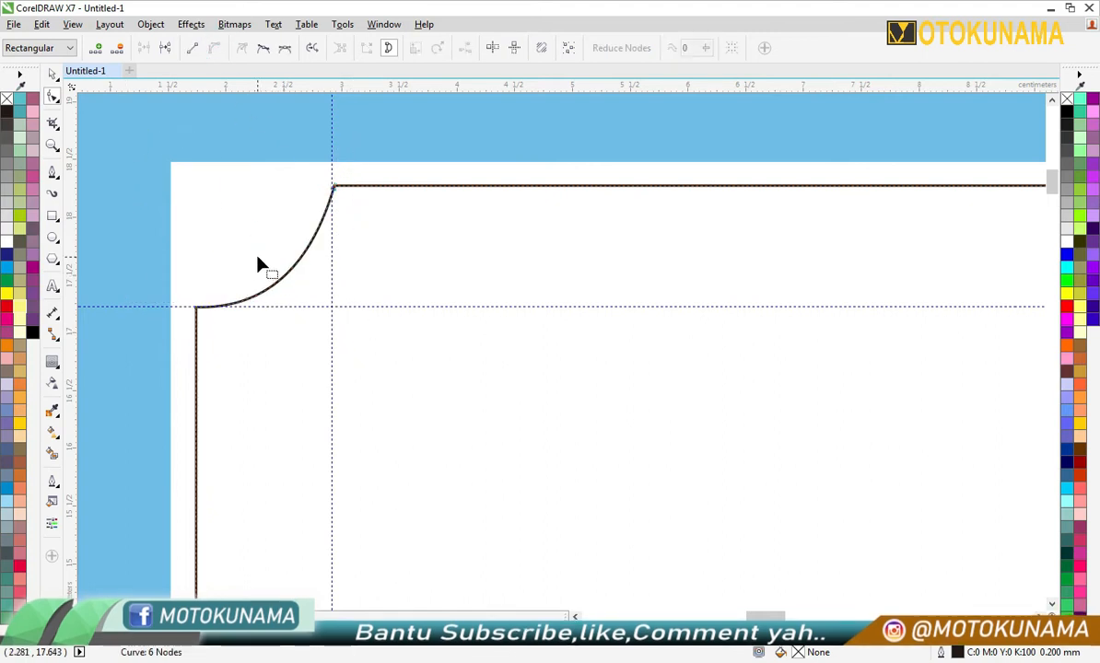
pyautogui.scroll(-4, 253, 258)
pyautogui.scroll(-2, 250, 255)
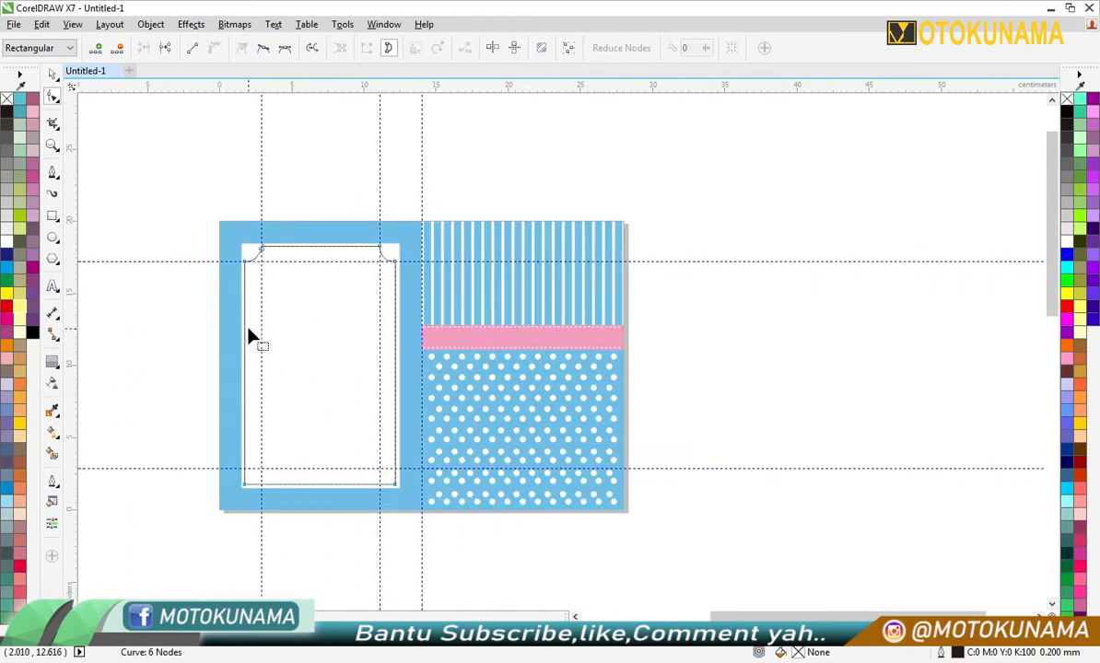
# - Draw a rectangle about 17.3 × 11.06 cm over the outline's lower part and use it to cut that part away
pyautogui.click(52, 75)
pyautogui.click(53, 218)
pyautogui.moveTo(161, 332)
pyautogui.mouseDown()
pyautogui.moveTo(440, 521)
pyautogui.moveTo(421, 501)
pyautogui.mouseUp()
pyautogui.click(54, 75)
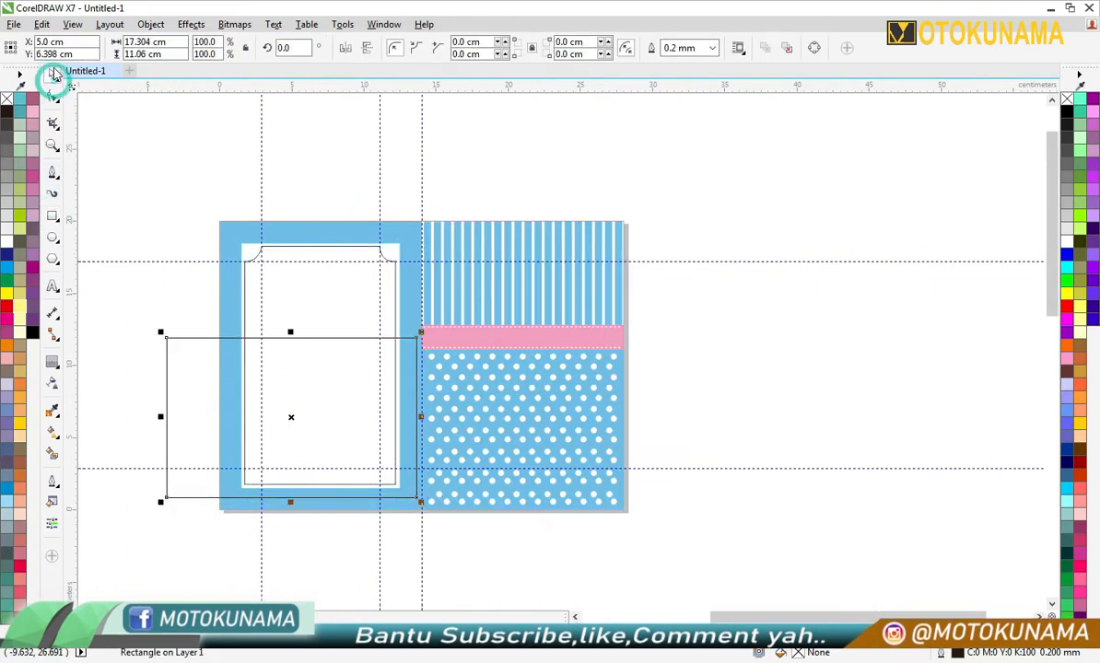
pyautogui.keyDown('shift'); pyautogui.click(322, 247); pyautogui.keyUp('shift')
pyautogui.click(495, 50)
pyautogui.click(332, 162)
# - Create a vertically mirrored copy of the outline's upper half and move it to the bottom of the white panel
pyautogui.click(312, 246)
pyautogui.moveTo(321, 240); pyautogui.dragTo(314, 380)
pyautogui.rightClick(347, 150)
pyautogui.click(413, 271)
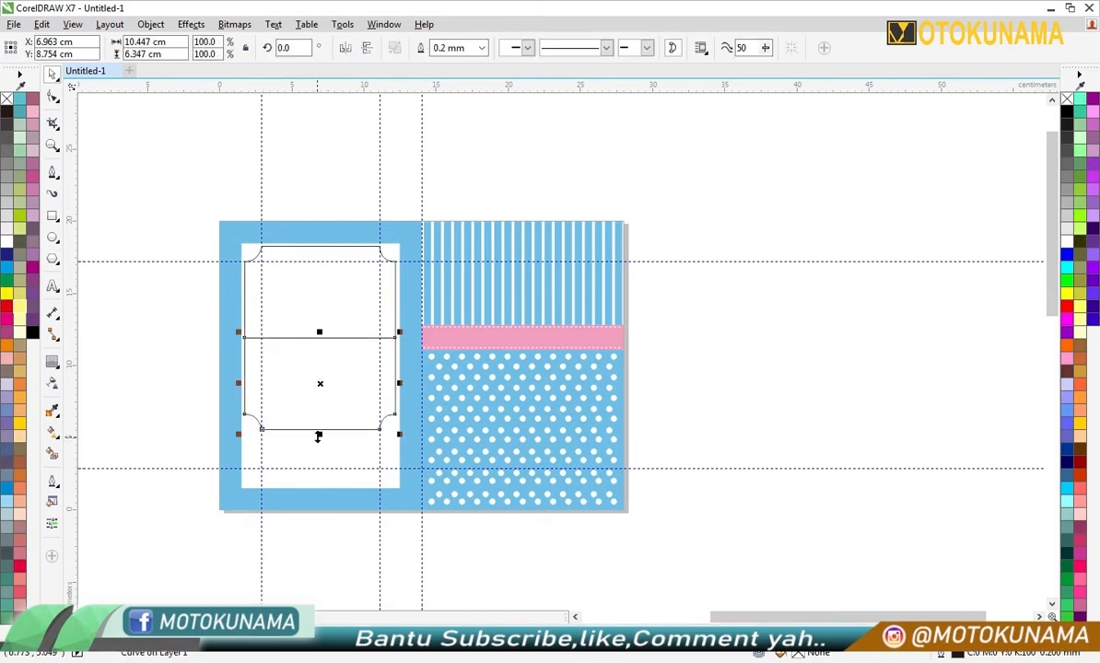
pyautogui.scroll(-2, 320, 408)
pyautogui.scroll(2, 320, 408)
pyautogui.moveTo(320, 408); pyautogui.dragTo(316, 462)
pyautogui.click(352, 562)
pyautogui.scroll(1, 330, 442)
pyautogui.scroll(-1, 329, 439)
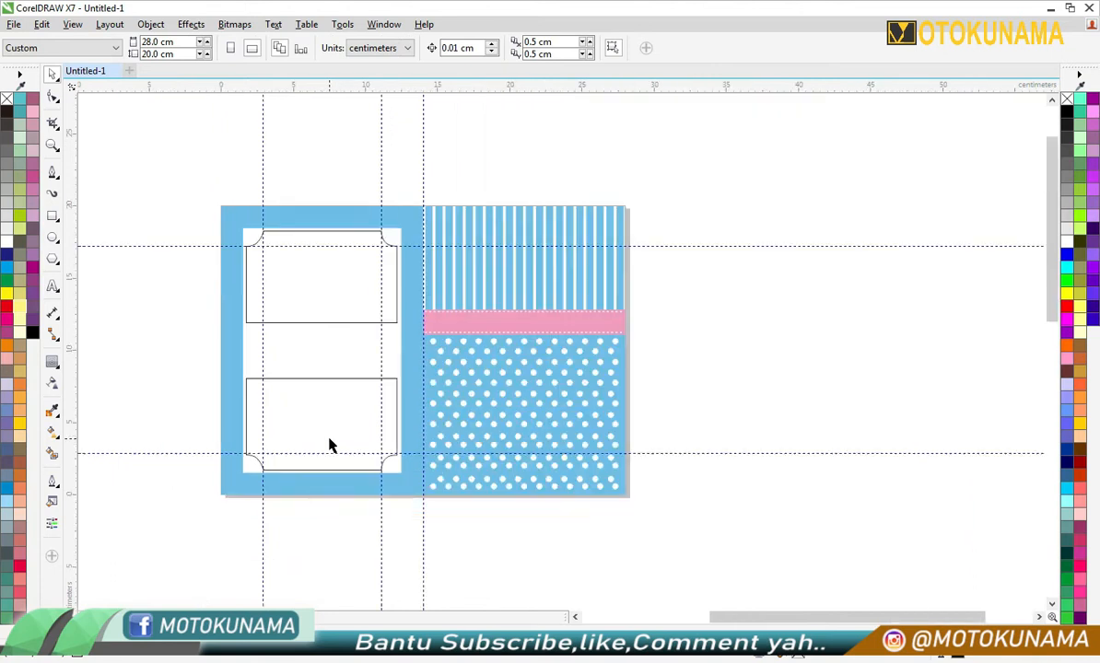
# - Stretch both outline halves to about 8.28 cm high so they meet in the middle, and weld them into one shape
pyautogui.click(315, 314)
pyautogui.moveTo(321, 325)
pyautogui.mouseDown()
pyautogui.moveTo(322, 383)
pyautogui.moveTo(321, 342)
pyautogui.mouseUp()
pyautogui.click(322, 376)
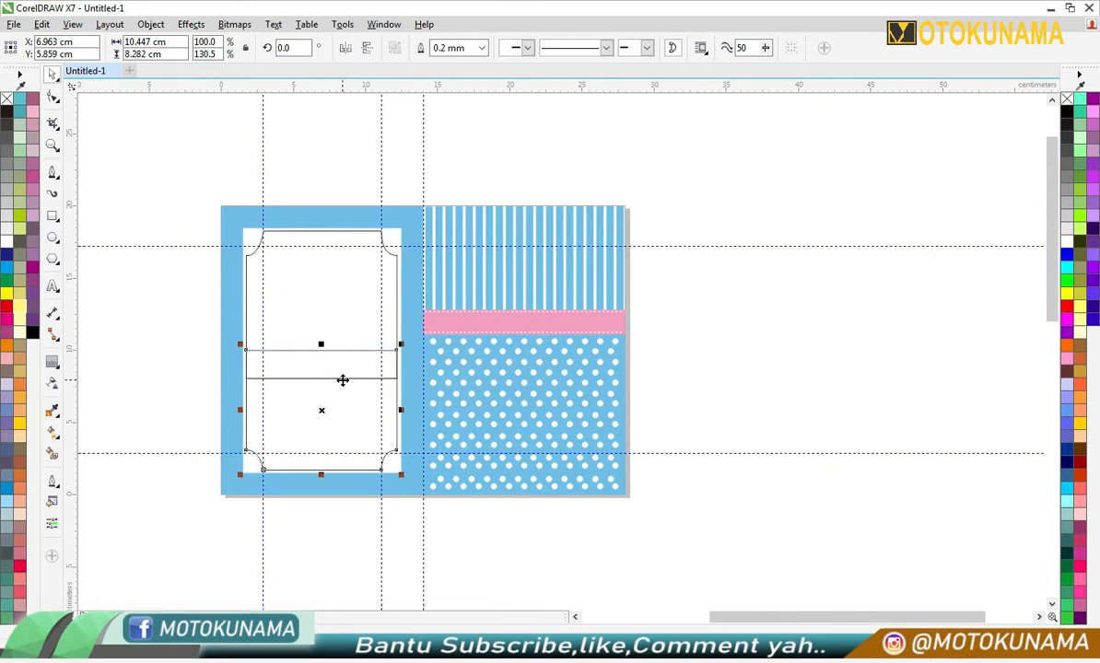
pyautogui.keyDown('shift'); pyautogui.click(339, 270); pyautogui.keyUp('shift')
pyautogui.click(422, 47)
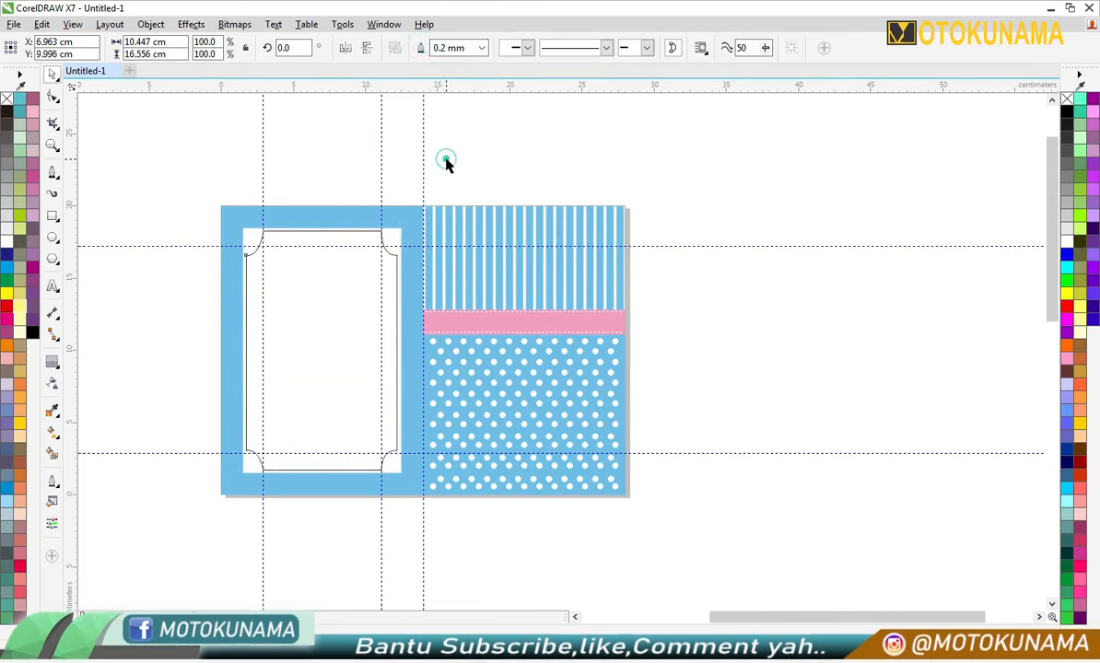
pyautogui.click(444, 159)
# - Give the concave-cornered shape a 0.75 mm light blue outline
pyautogui.click(394, 295)
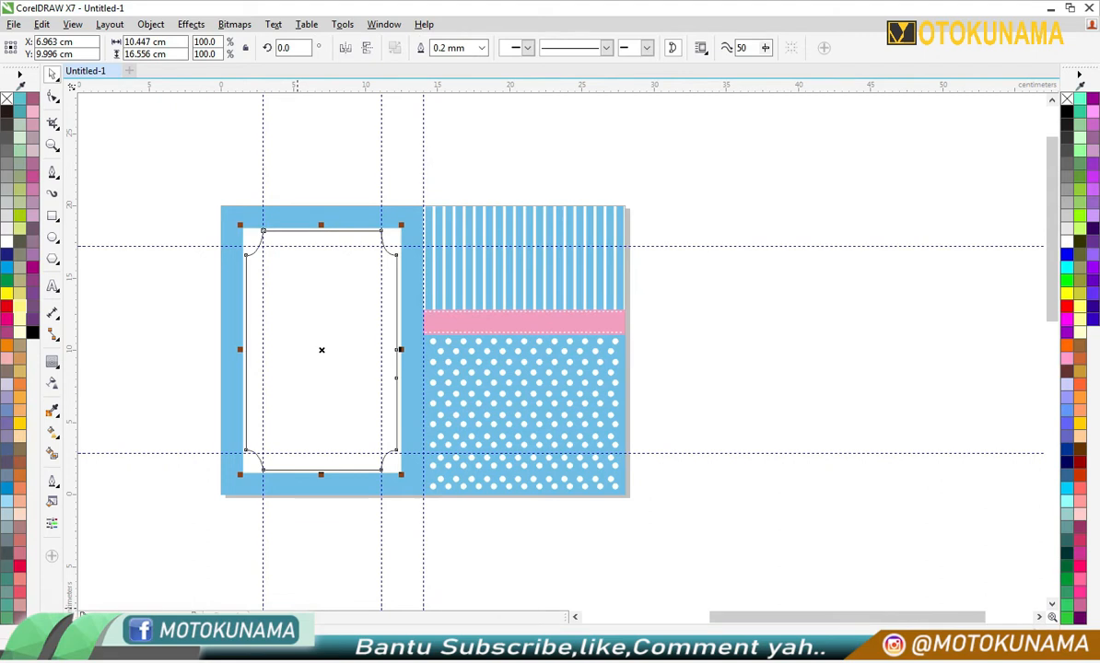
pyautogui.click(481, 53)
pyautogui.click(466, 135)
pyautogui.click(356, 254)
pyautogui.scroll(2, 356, 253)
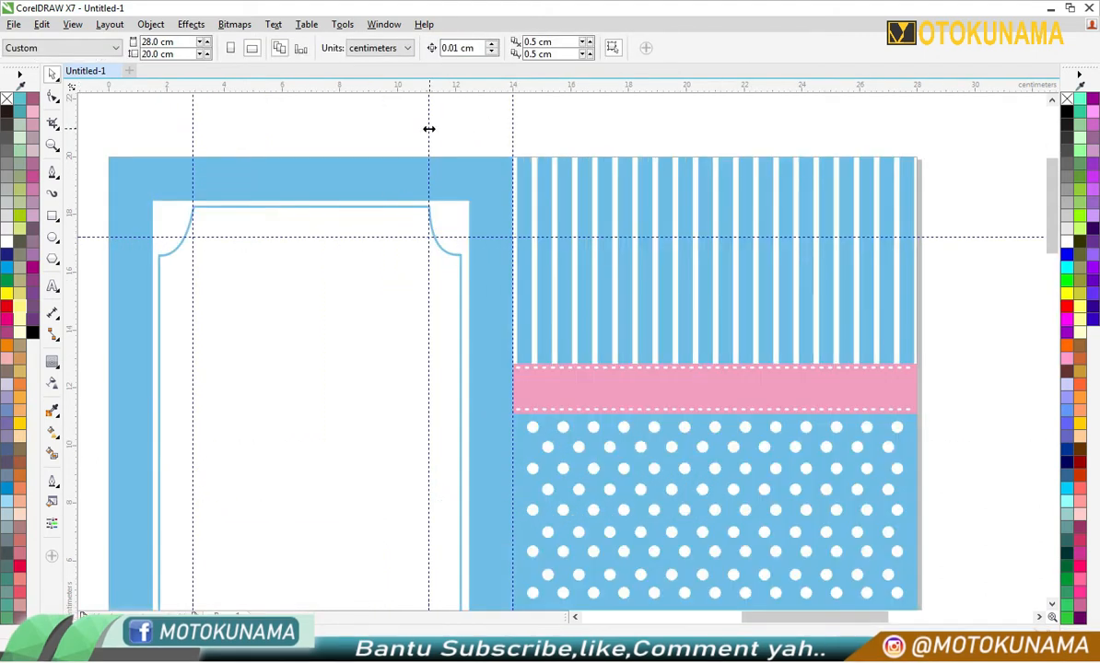
# - Delete the two vertical and two horizontal guidelines that marked the concave corners of the left panel's outline
pyautogui.rightClick(428, 129)
pyautogui.rightClick(193, 120)
pyautogui.click(246, 293)
pyautogui.rightClick(237, 236)
pyautogui.click(308, 411)
pyautogui.scroll(-2, 313, 342)
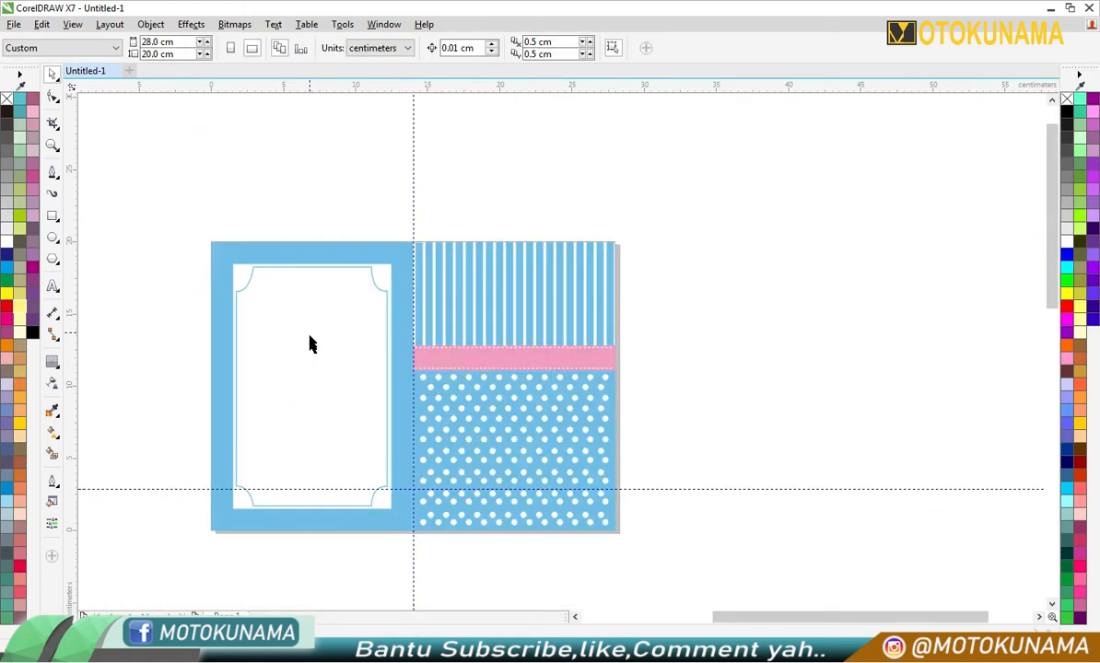
pyautogui.rightClick(196, 497)
pyautogui.scroll(2, 167, 503)
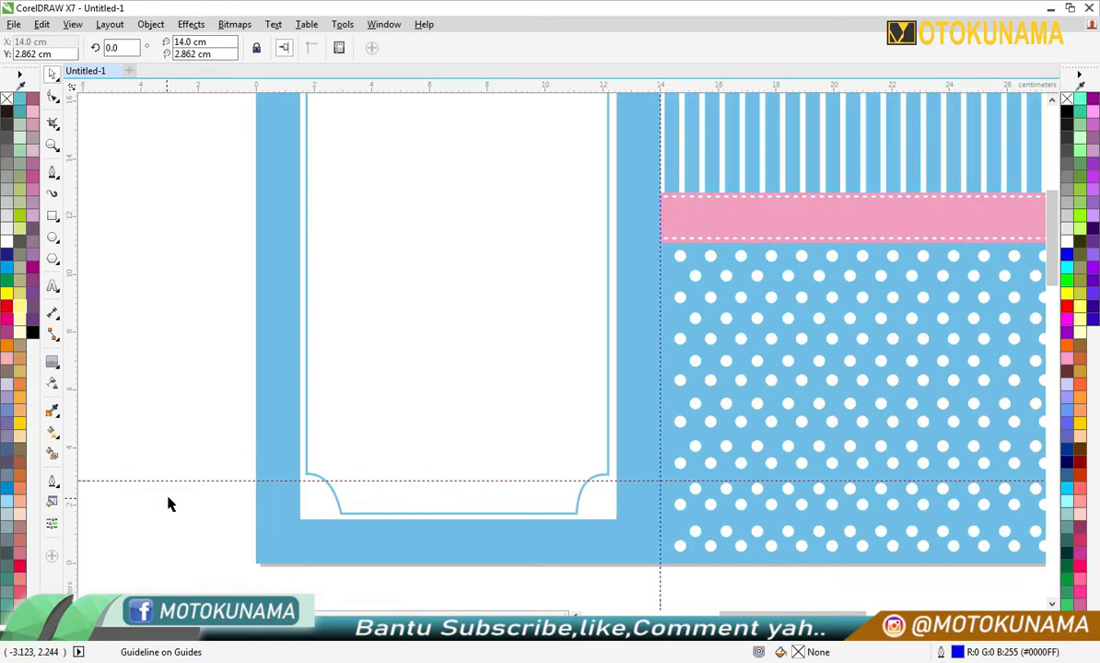
pyautogui.rightClick(180, 483)
pyautogui.click(218, 255)
# - Move the Doraemon group image from the artwork below the page to just below and left of the left panel
pyautogui.scroll(-4, 147, 439)
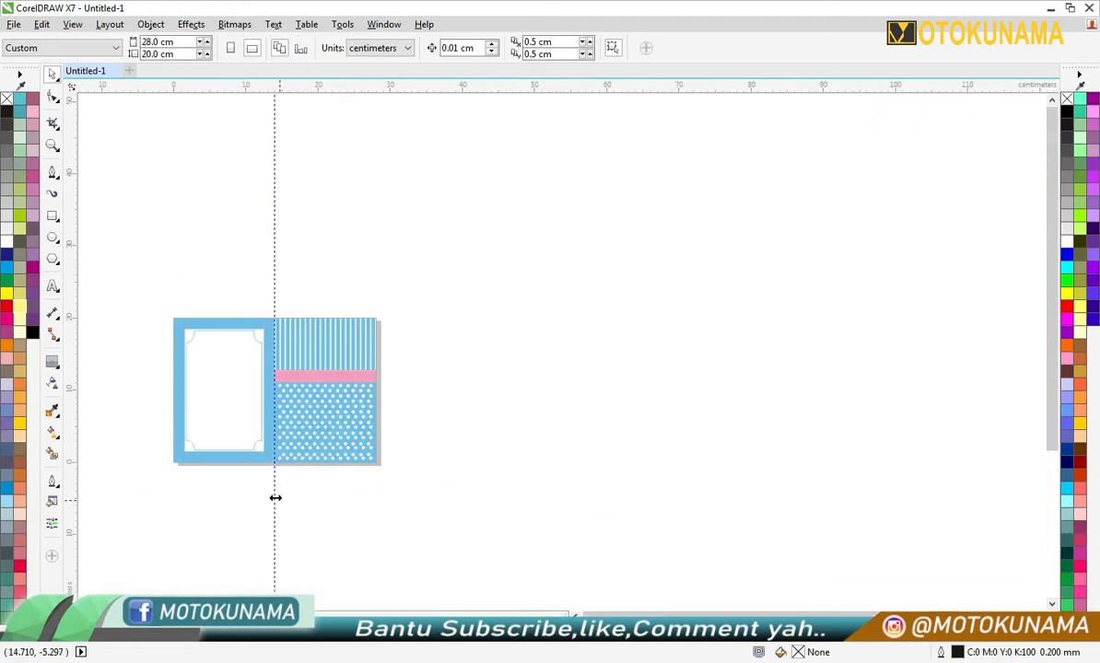
pyautogui.scroll(2, 221, 449)
pyautogui.scroll(2, 115, 233)
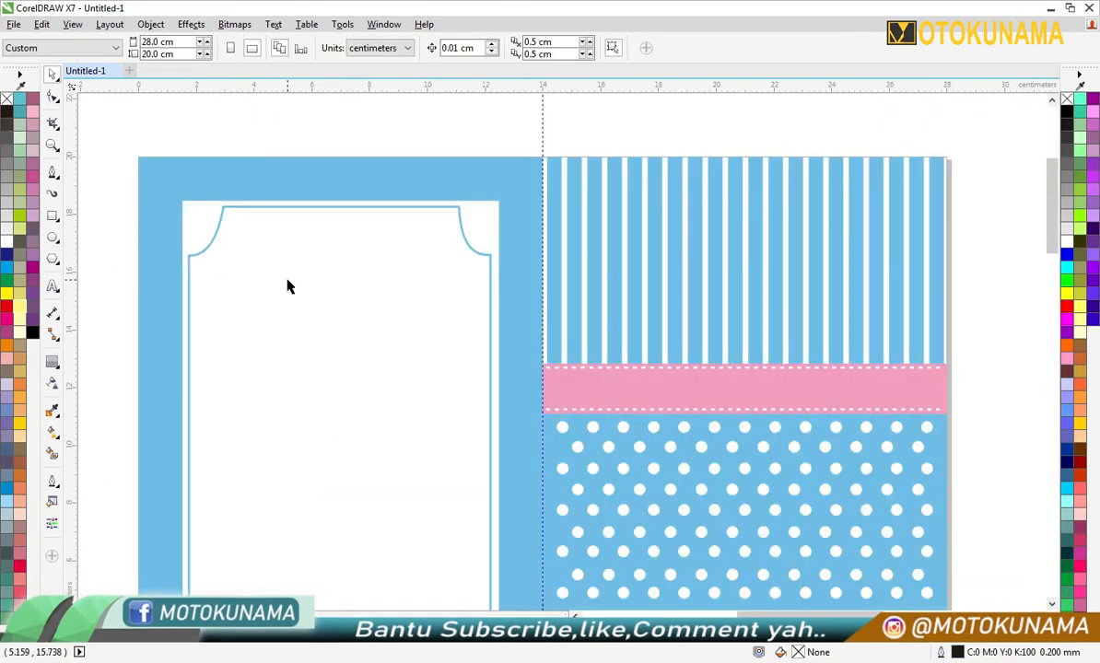
pyautogui.scroll(-6, 287, 282)
pyautogui.scroll(2, 213, 503)
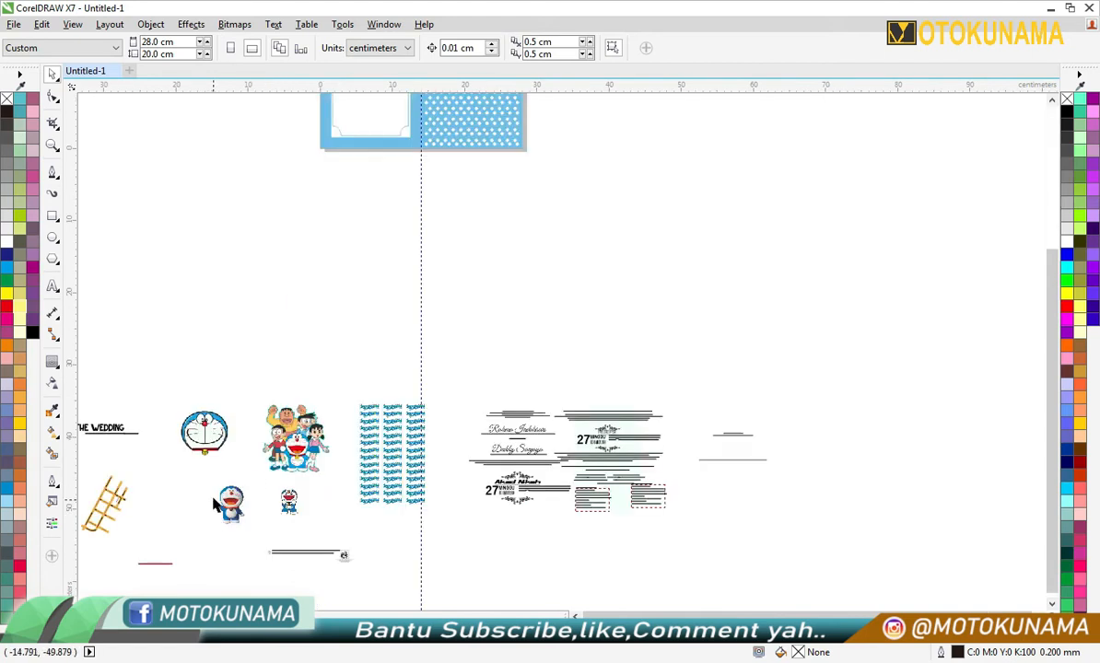
pyautogui.moveTo(293, 465); pyautogui.dragTo(245, 226)
pyautogui.scroll(-3, 246, 225)
pyautogui.scroll(3, 254, 230)
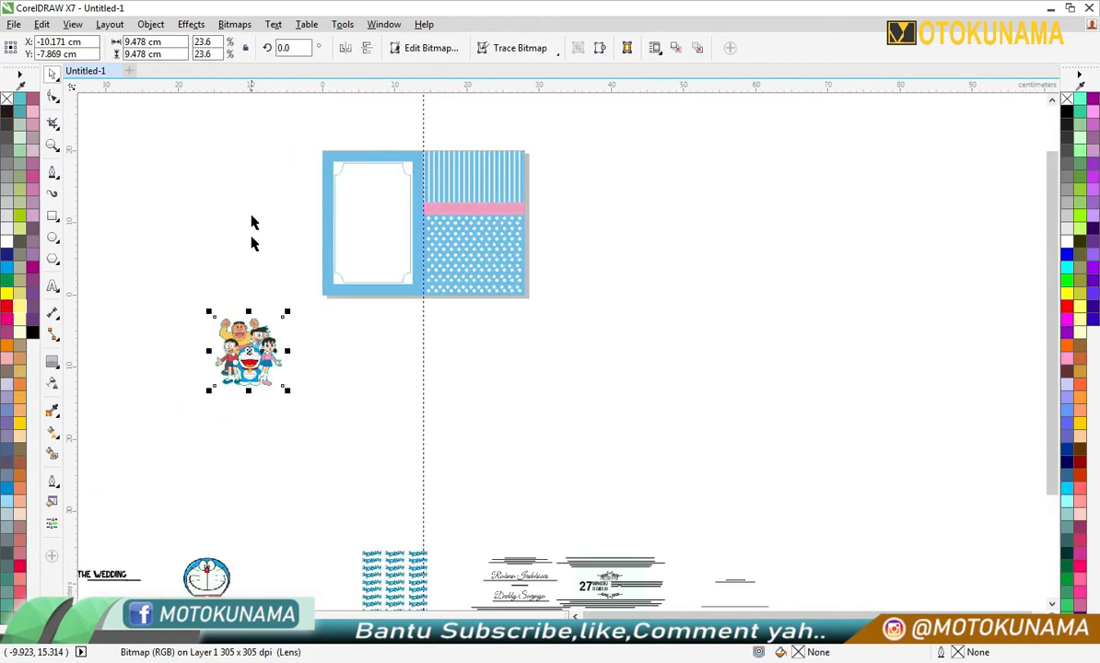
# - PowerClip the Doraemon group image inside the concave-cornered outline
pyautogui.rightClick(255, 362)
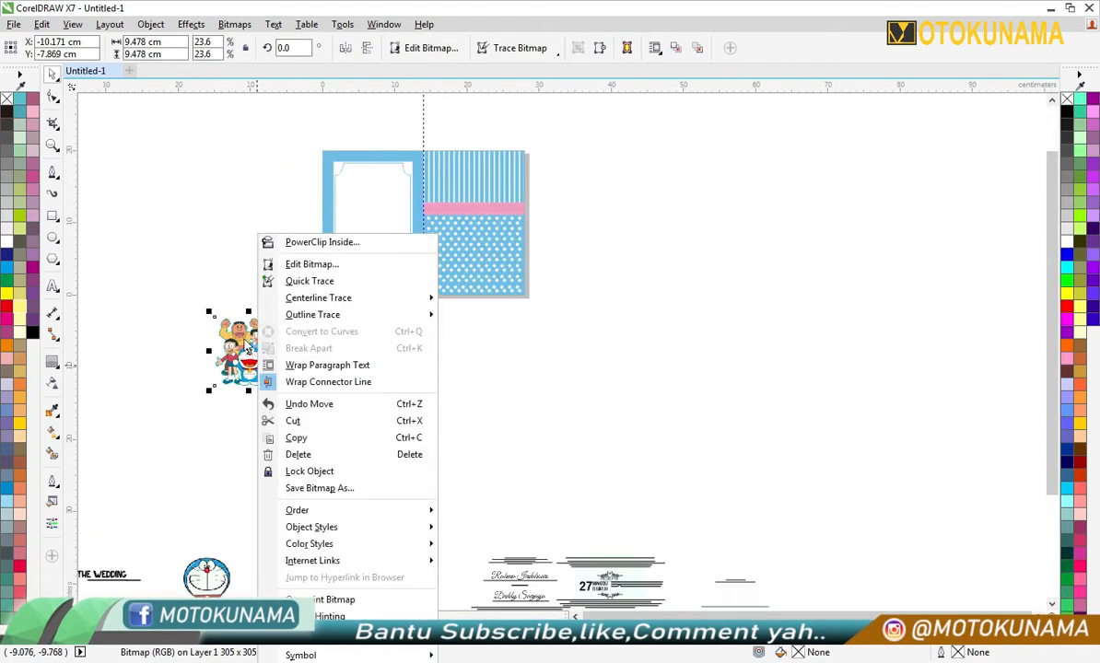
pyautogui.click(320, 243)
pyautogui.click(380, 276)
pyautogui.scroll(2, 379, 277)
# - Copy the Doraemon group image from the outline's PowerClip contents and paste the copy outside the clip frame
pyautogui.click(324, 307)
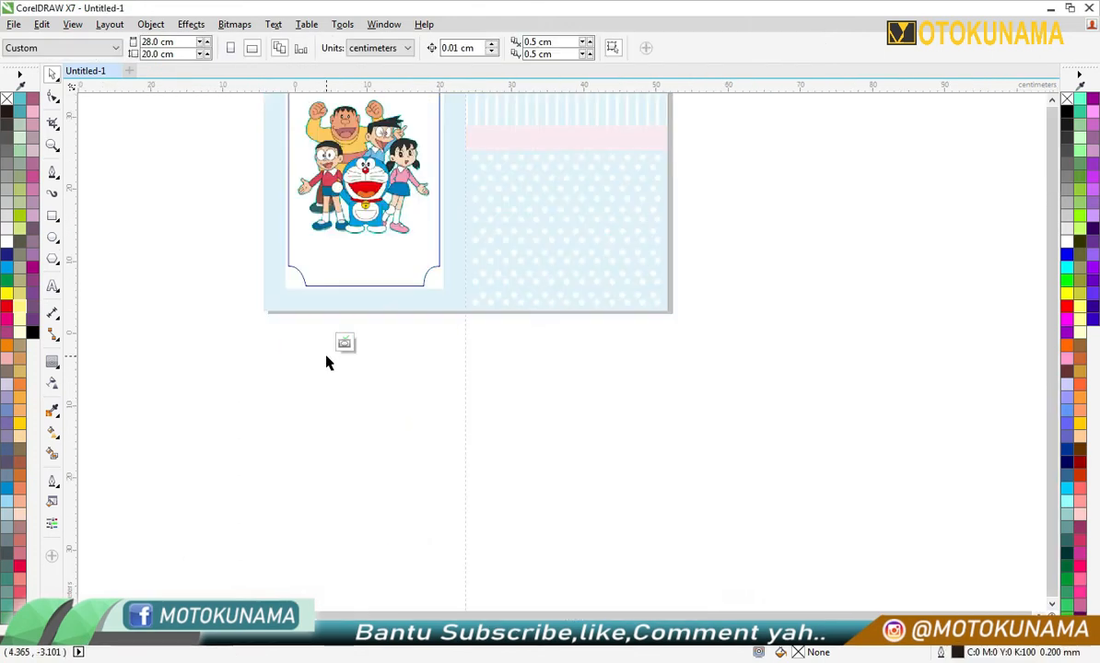
pyautogui.scroll(-2, 326, 359)
pyautogui.scroll(2, 341, 355)
pyautogui.rightClick(352, 359)
pyautogui.click(391, 435)
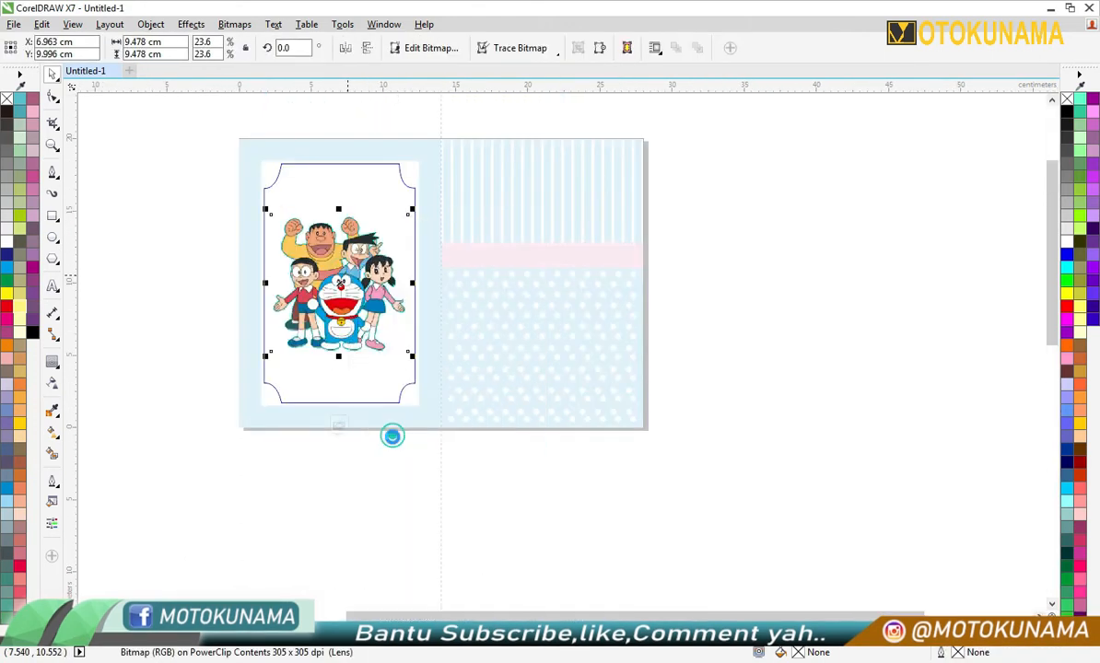
pyautogui.scroll(-1, 353, 428)
pyautogui.click(352, 433)
pyautogui.scroll(-2, 349, 421)
pyautogui.rightClick(479, 462)
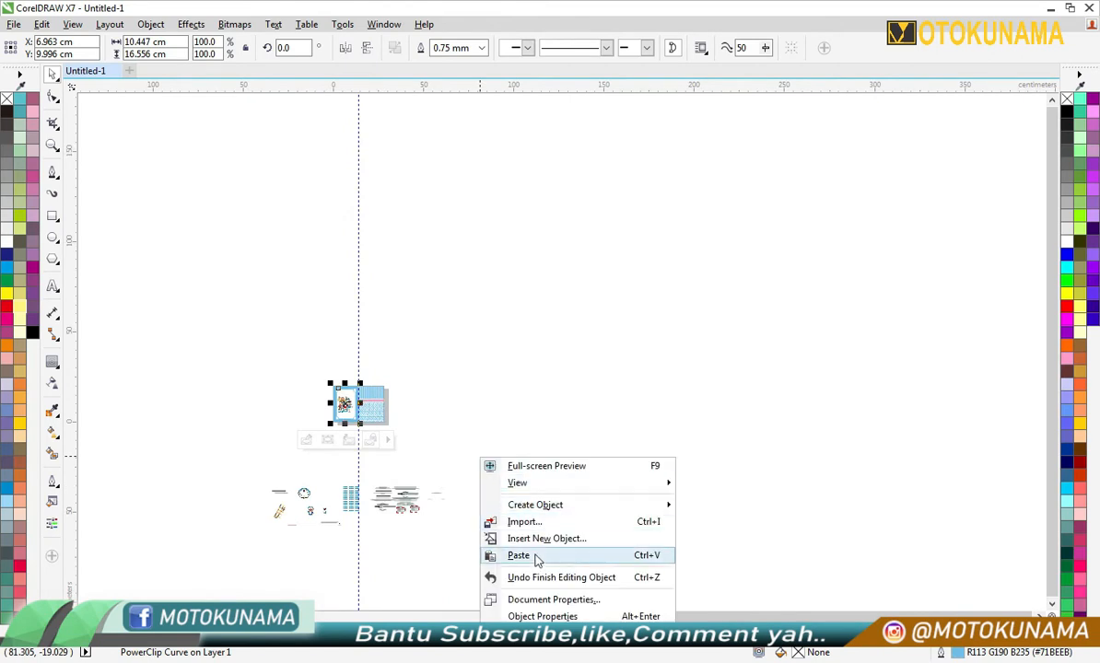
pyautogui.click(505, 556)
# - Edit the outline's PowerClip contents and apply transparency to the Doraemon group image so it becomes a faded background
pyautogui.scroll(4, 343, 403)
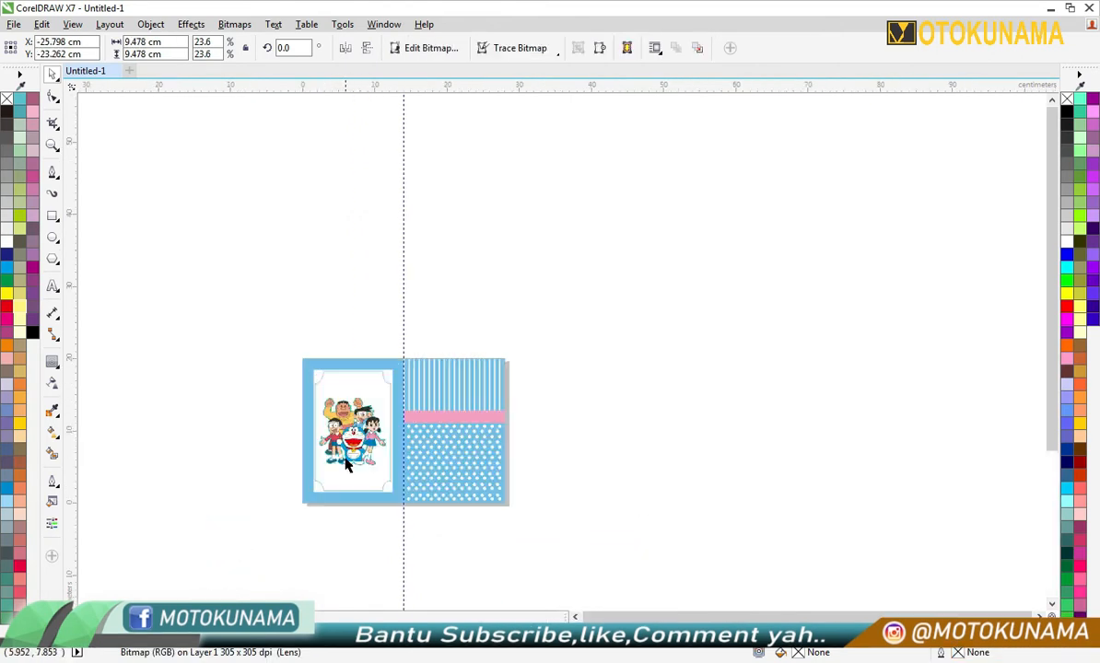
pyautogui.click(303, 517)
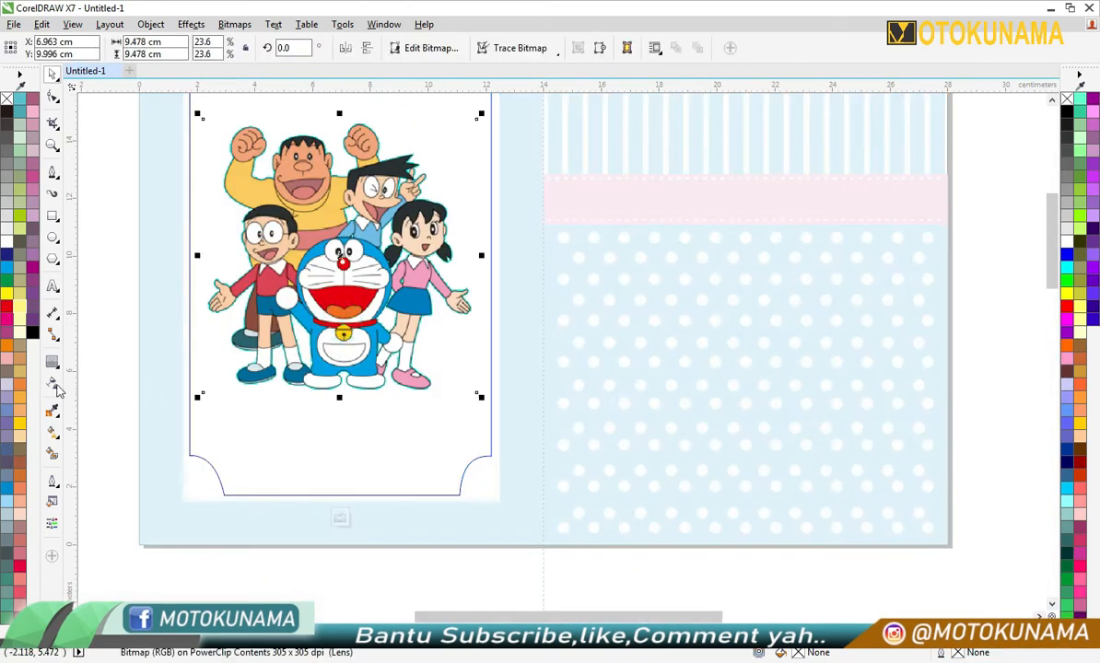
pyautogui.moveTo(310, 416); pyautogui.dragTo(343, 429)
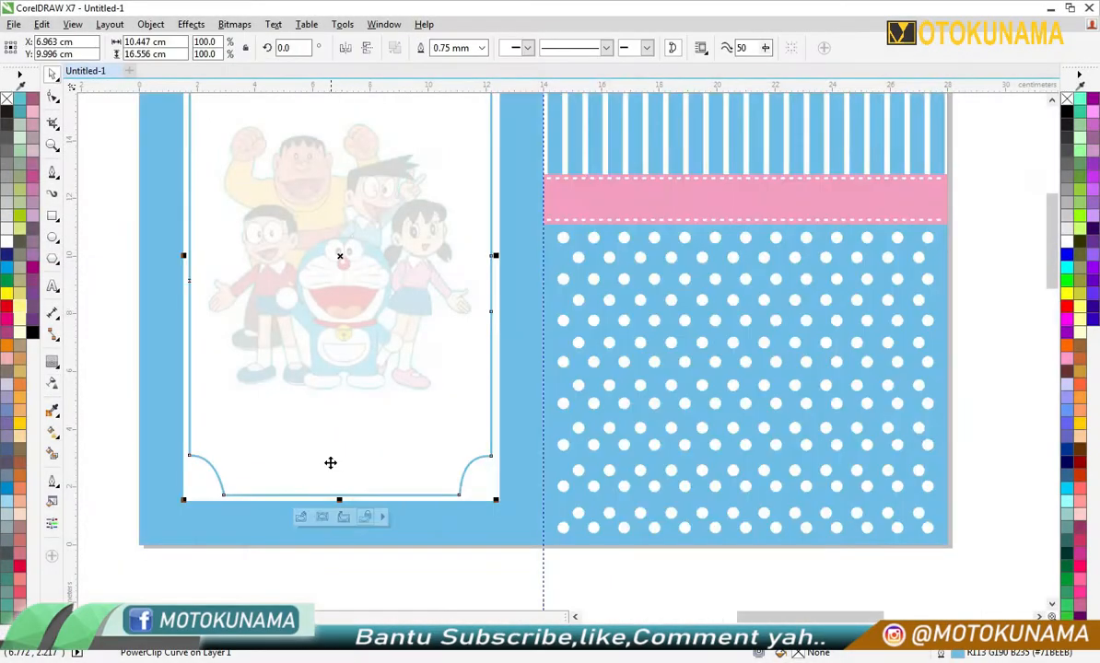
pyautogui.scroll(-4, 306, 538)
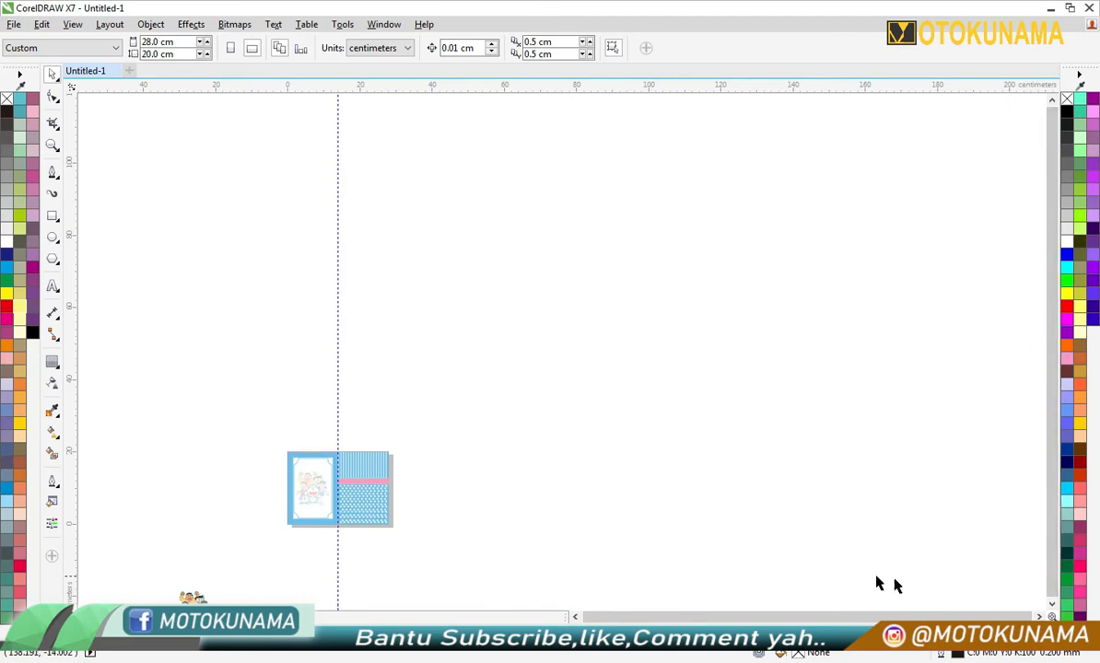
# - Add a vertical guideline at about 21 cm, through the centre of the right half
pyautogui.scroll(-3, 820, 545)
pyautogui.click(237, 468)
pyautogui.scroll(2, 350, 261)
pyautogui.moveTo(641, 266); pyautogui.dragTo(399, 289)
pyautogui.scroll(1, 560, 324)
pyautogui.scroll(-1, 255, 272)
pyautogui.moveTo(255, 292); pyautogui.dragTo(289, 284)
pyautogui.press('Escape')
pyautogui.scroll(1, 255, 246)
pyautogui.scroll(2, 257, 263)
pyautogui.scroll(-3, 333, 331)
pyautogui.press('Escape')
# - Move the "THE WEDDING" title and "Minggu, 26 Juni 2030" date text from the pasteboard onto the right half's pink band
pyautogui.scroll(-1, 358, 417)
pyautogui.scroll(-2, 347, 518)
pyautogui.scroll(2, 349, 562)
pyautogui.scroll(-1, 336, 554)
pyautogui.scroll(1, 185, 535)
pyautogui.scroll(-1, 112, 491)
pyautogui.scroll(2, 92, 452)
pyautogui.click(219, 451)
pyautogui.scroll(-1, 220, 446)
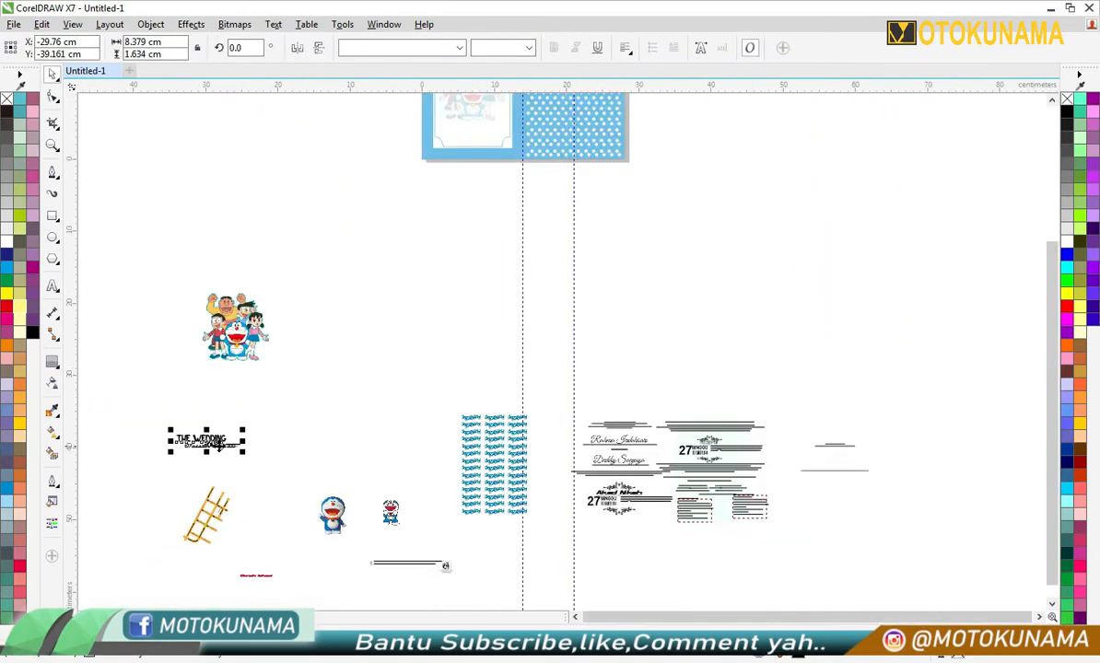
pyautogui.scroll(-1, 680, 171)
pyautogui.scroll(2, 669, 140)
pyautogui.moveTo(672, 321); pyautogui.dragTo(453, 172)
pyautogui.scroll(2, 442, 169)
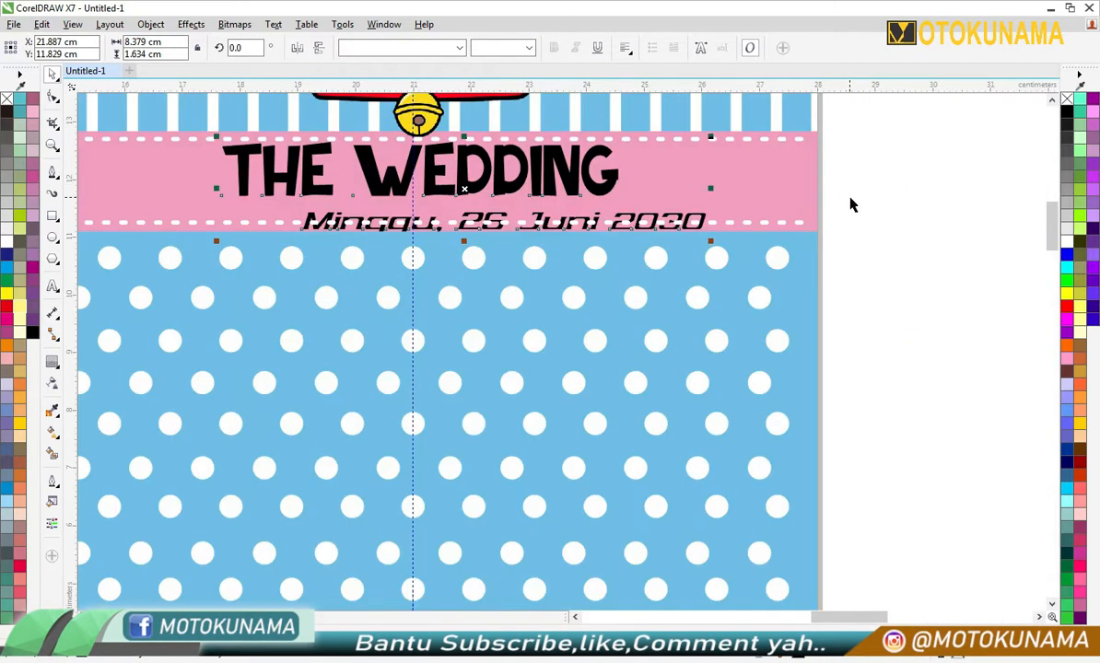
# - Scale down the title and the date text to fit inside the pink band and centre both on the vertical guideline
pyautogui.moveTo(624, 135); pyautogui.dragTo(580, 143)
pyautogui.click(863, 210)
pyautogui.click(656, 222)
pyautogui.moveTo(711, 207); pyautogui.dragTo(569, 200)
pyautogui.click(855, 234)
pyautogui.scroll(-2, 855, 234)
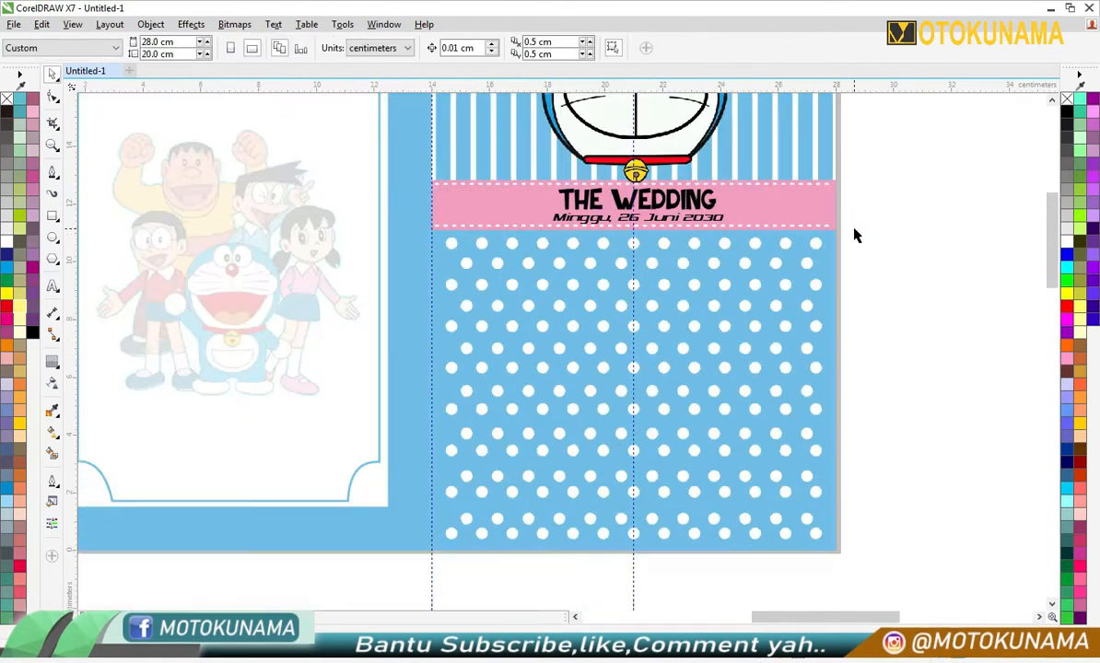
# - Edit the right half's PowerClip contents and extend the pink band downward
pyautogui.scroll(2, 871, 170)
pyautogui.scroll(-2, 750, 315)
pyautogui.click(708, 359)
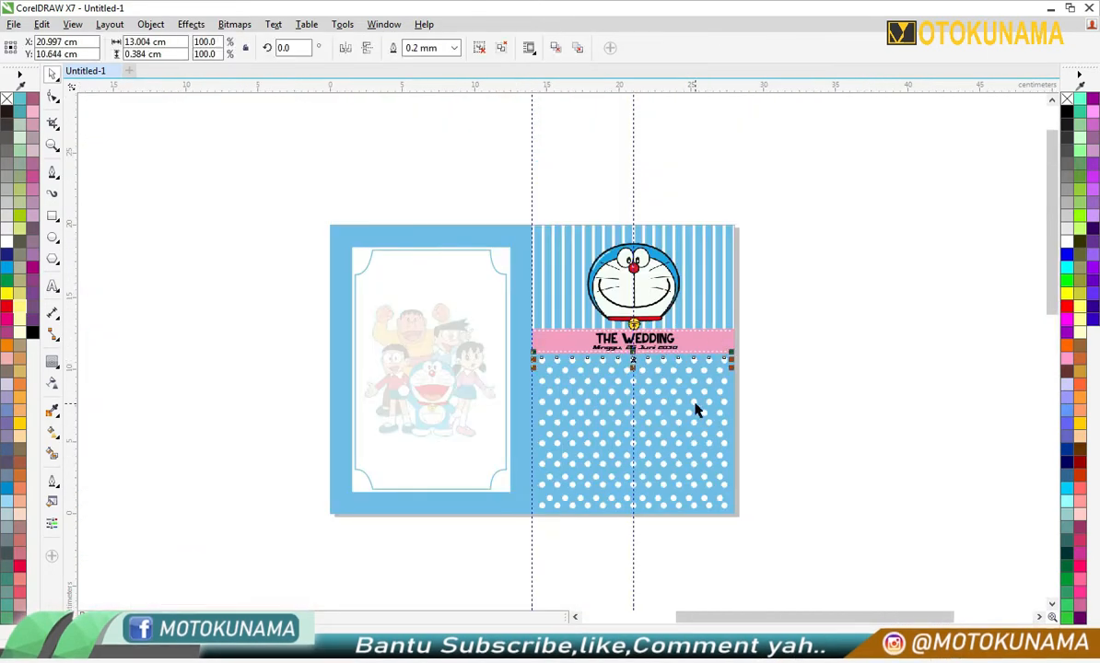
pyautogui.moveTo(754, 374); pyautogui.dragTo(520, 522)
pyautogui.click(705, 340)
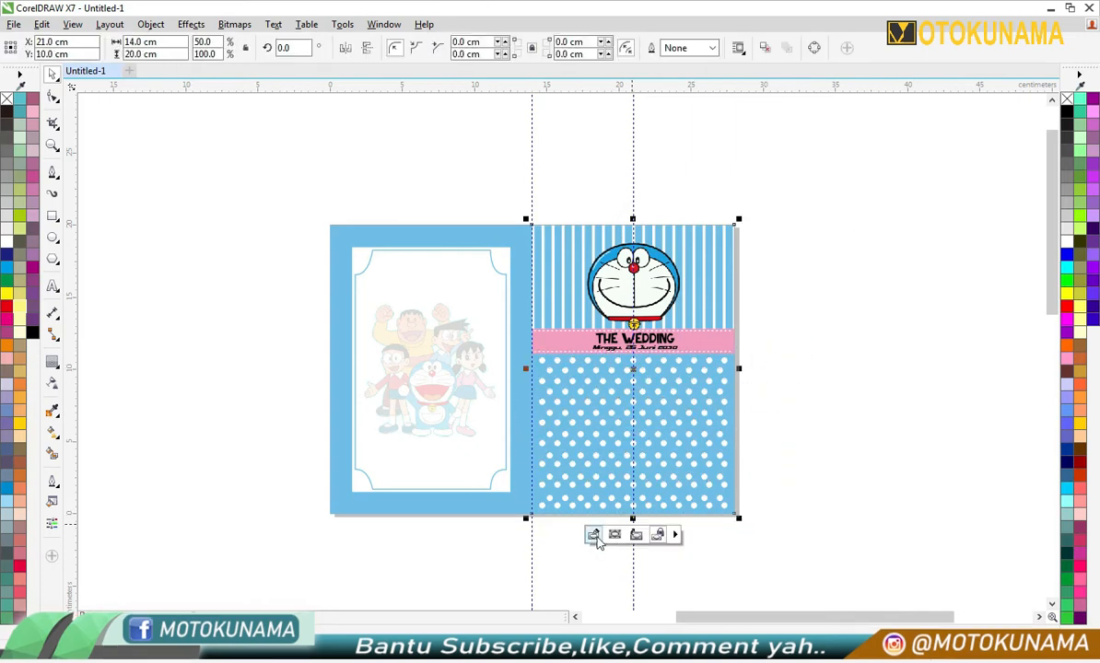
pyautogui.click(595, 537)
pyautogui.scroll(2, 749, 372)
pyautogui.click(493, 286)
pyautogui.moveTo(289, 310); pyautogui.dragTo(289, 358)
pyautogui.scroll(-1, 339, 385)
pyautogui.scroll(-1, 349, 449)
pyautogui.keyDown('ctrl'); pyautogui.click(451, 503); pyautogui.keyUp('ctrl')
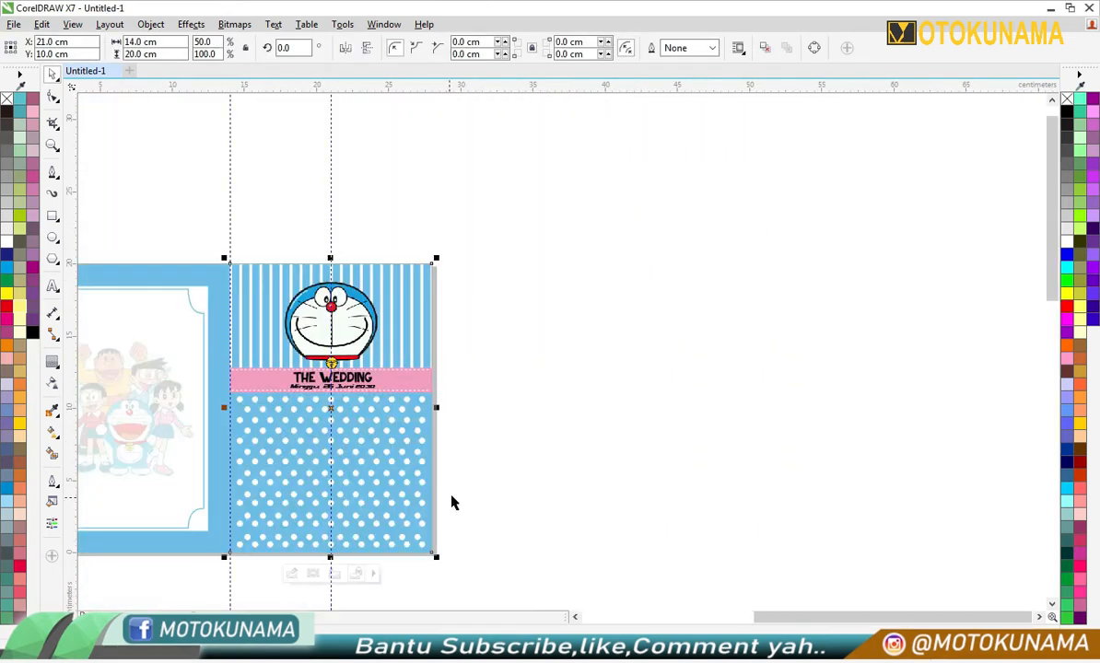
# - Compress the polka-dot group vertically from its upper edge to a height of about 10.45 cm
pyautogui.scroll(4, 304, 420)
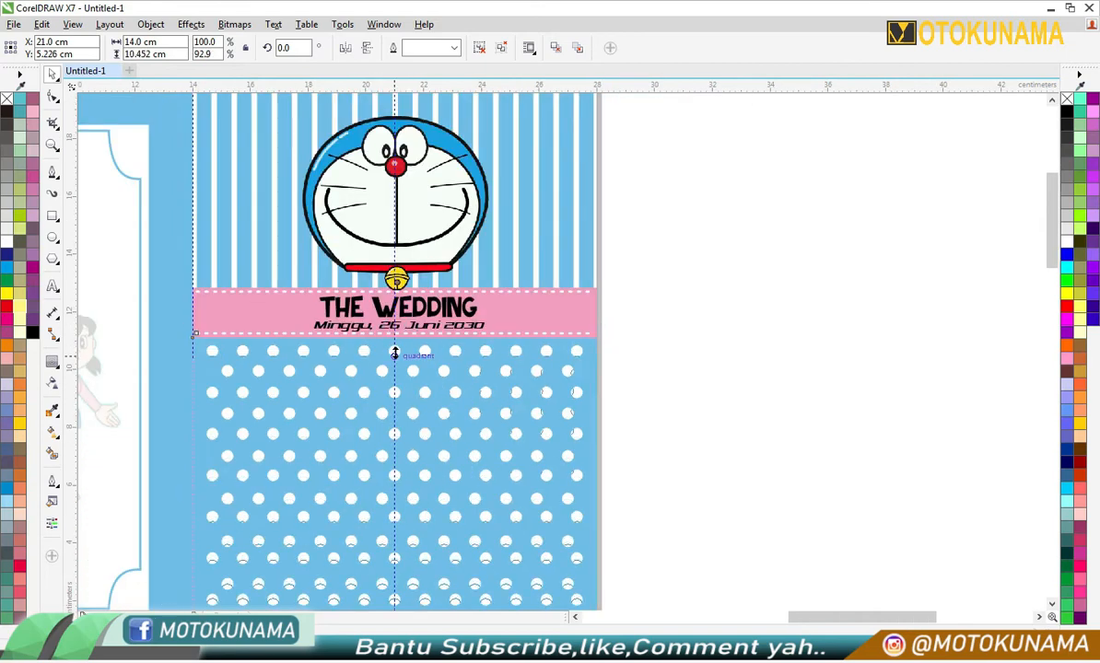
pyautogui.moveTo(395, 355); pyautogui.dragTo(395, 359)
pyautogui.click(638, 384)
pyautogui.scroll(-1, 629, 394)
pyautogui.scroll(2, 521, 354)
# - Reposition the date and "THE WEDDING" title within the taller pink band and enlarge the title, keeping it centred on the guideline
pyautogui.moveTo(515, 372); pyautogui.dragTo(537, 421)
pyautogui.scroll(1, 497, 416)
pyautogui.moveTo(533, 298); pyautogui.dragTo(526, 373)
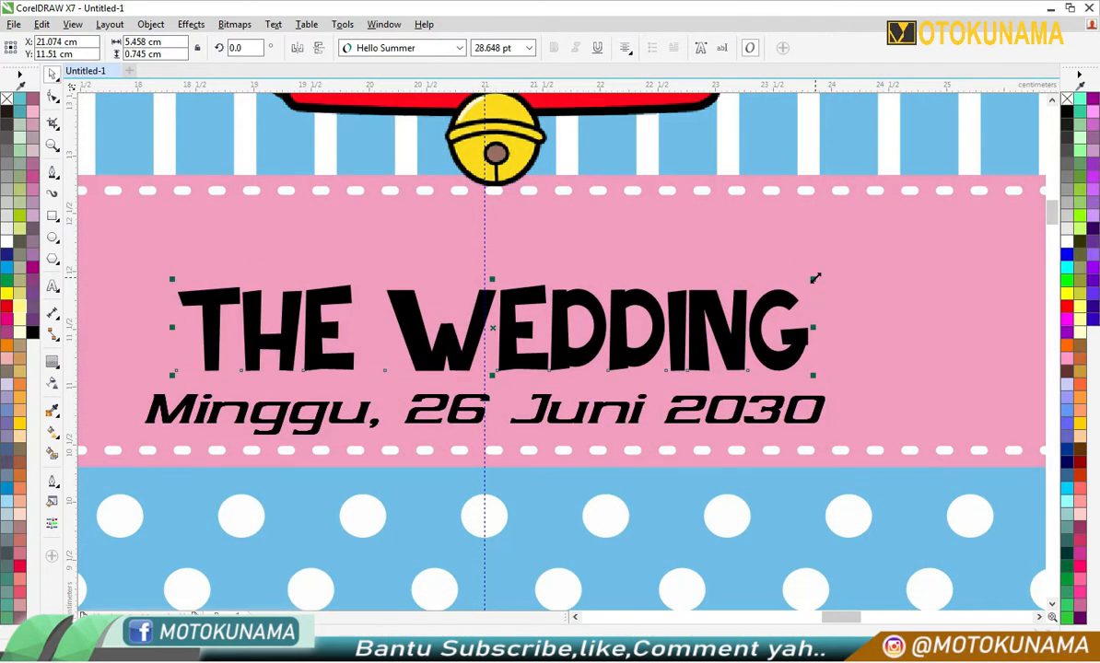
pyautogui.moveTo(816, 278); pyautogui.dragTo(941, 260)
pyautogui.scroll(-1, 560, 360)
pyautogui.moveTo(536, 348); pyautogui.dragTo(528, 321)
pyautogui.scroll(1, 533, 328)
pyautogui.scroll(1, 522, 325)
pyautogui.scroll(-4, 524, 323)
# - Duplicate the Doraemon head and arrange the two heads side by side around the right half's centre guideline
pyautogui.click(536, 278)
pyautogui.moveTo(536, 274); pyautogui.dragTo(650, 272)
pyautogui.click(557, 175)
pyautogui.click(532, 263)
pyautogui.scroll(1, 532, 262)
pyautogui.rightClick(615, 273)
pyautogui.click(746, 312)
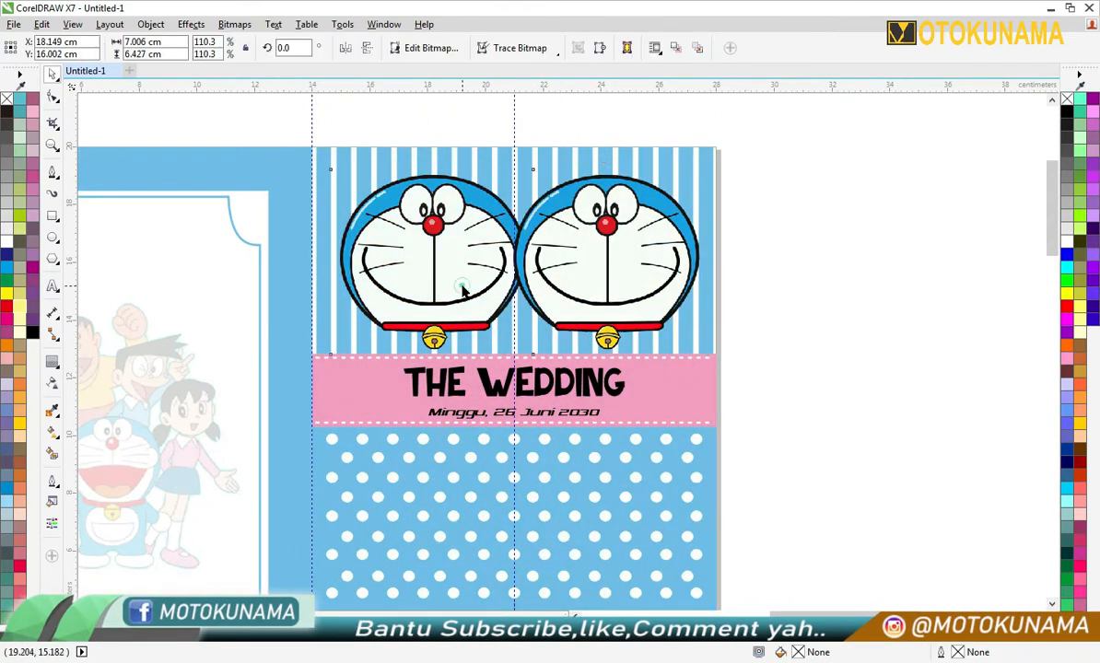
pyautogui.click(463, 290)
pyautogui.click(720, 321)
# - Move the grouped addressee block from the pasteboard onto the right half's polka-dot area and change its stacking order
pyautogui.scroll(-3, 732, 332)
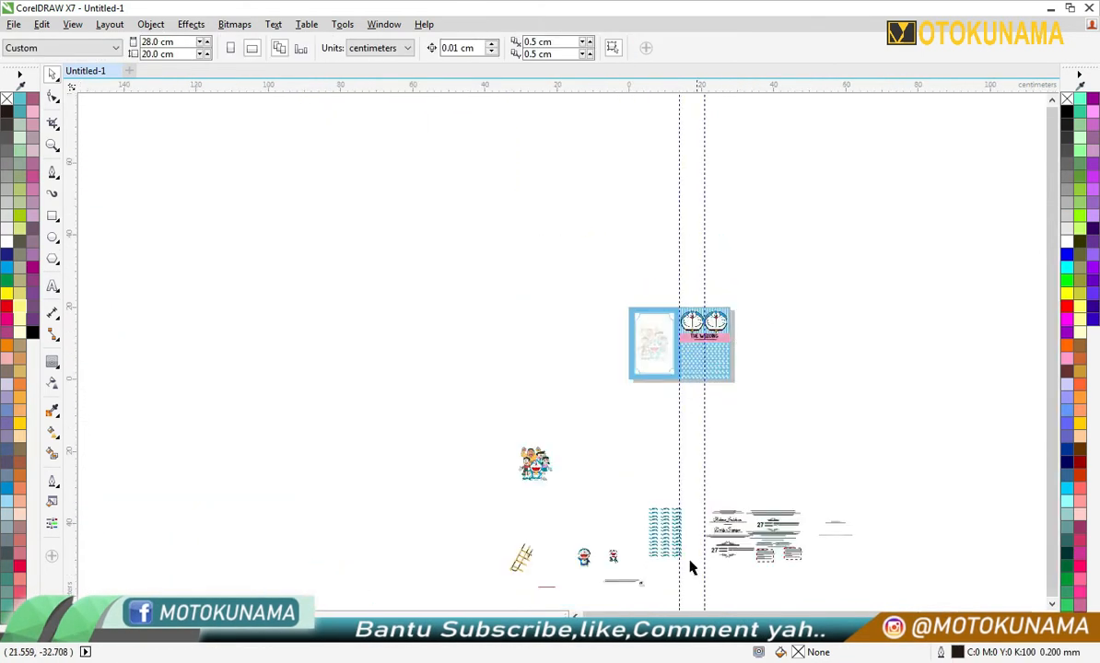
pyautogui.scroll(1, 830, 479)
pyautogui.click(602, 162)
pyautogui.scroll(5, 609, 137)
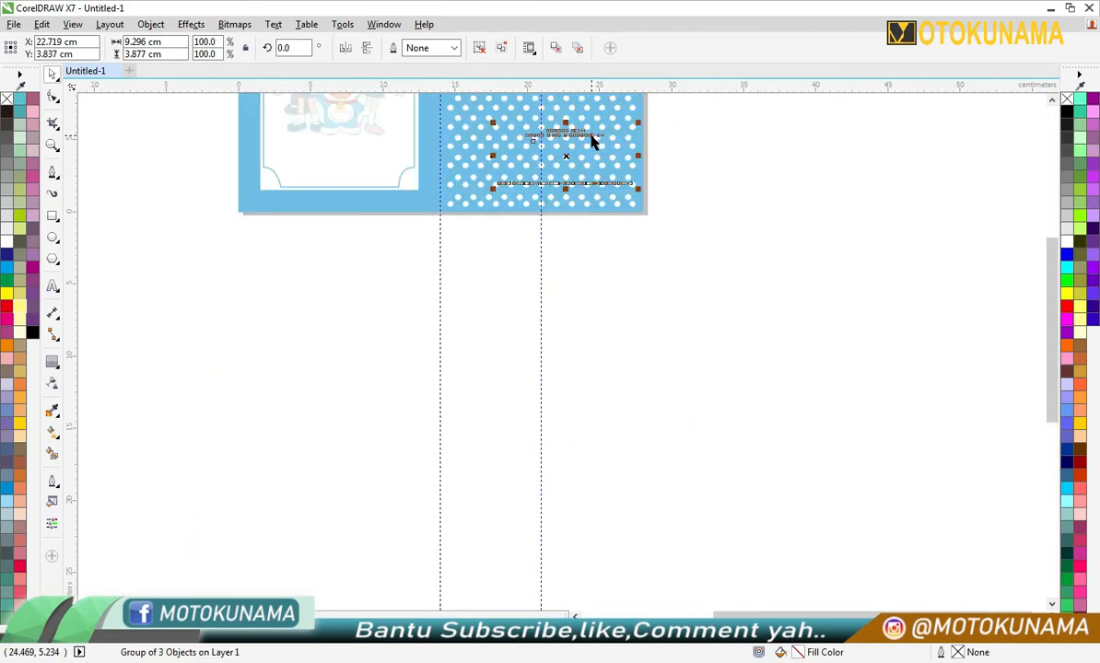
pyautogui.rightClick(533, 232)
pyautogui.moveTo(667, 460)
pyautogui.click(755, 459)
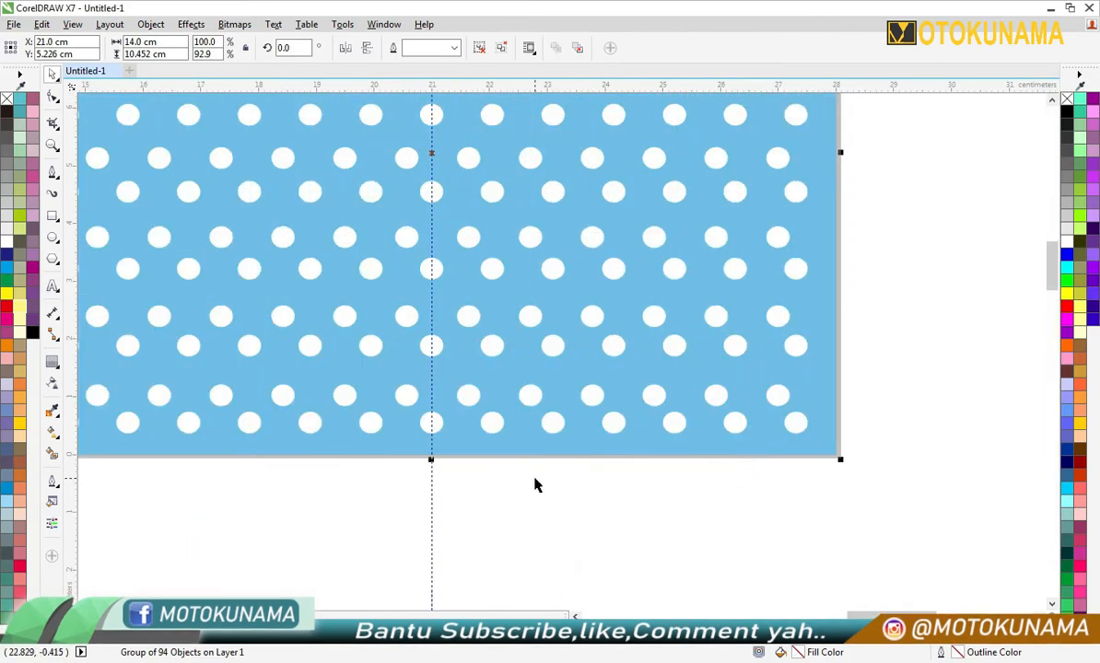
# - Adjust the stacking order of the polka-dot group relative to the addressee block
pyautogui.scroll(-2, 535, 480)
pyautogui.rightClick(657, 355)
pyautogui.click(594, 460)
pyautogui.click(483, 425)
pyautogui.rightClick(636, 309)
pyautogui.click(667, 396)
pyautogui.rightClick(626, 366)
pyautogui.click(663, 429)
pyautogui.scroll(-2, 664, 429)
# - Place the addressee text and its white label box on the lower polka-dot area, in front of the dots
pyautogui.click(748, 594)
pyautogui.click(757, 580)
pyautogui.moveTo(757, 579); pyautogui.dragTo(493, 460)
pyautogui.scroll(2, 689, 402)
pyautogui.rightClick(601, 487)
pyautogui.click(636, 549)
pyautogui.rightClick(712, 442)
pyautogui.click(943, 334)
# - Centre the addressee block on the 21 cm guideline near the lower edge of the right half
pyautogui.click(446, 564)
pyautogui.scroll(1, 431, 495)
pyautogui.moveTo(468, 438); pyautogui.dragTo(484, 488)
pyautogui.scroll(2, 478, 583)
pyautogui.moveTo(511, 396); pyautogui.dragTo(483, 385)
pyautogui.scroll(2, 517, 284)
pyautogui.scroll(-3, 548, 340)
# - Ungroup the polka-dot pattern into separately selectable rows of dots
pyautogui.click(703, 253)
pyautogui.moveTo(515, 443)
pyautogui.mouseDown()
pyautogui.moveTo(530, 446)
pyautogui.moveTo(505, 448)
pyautogui.mouseUp()
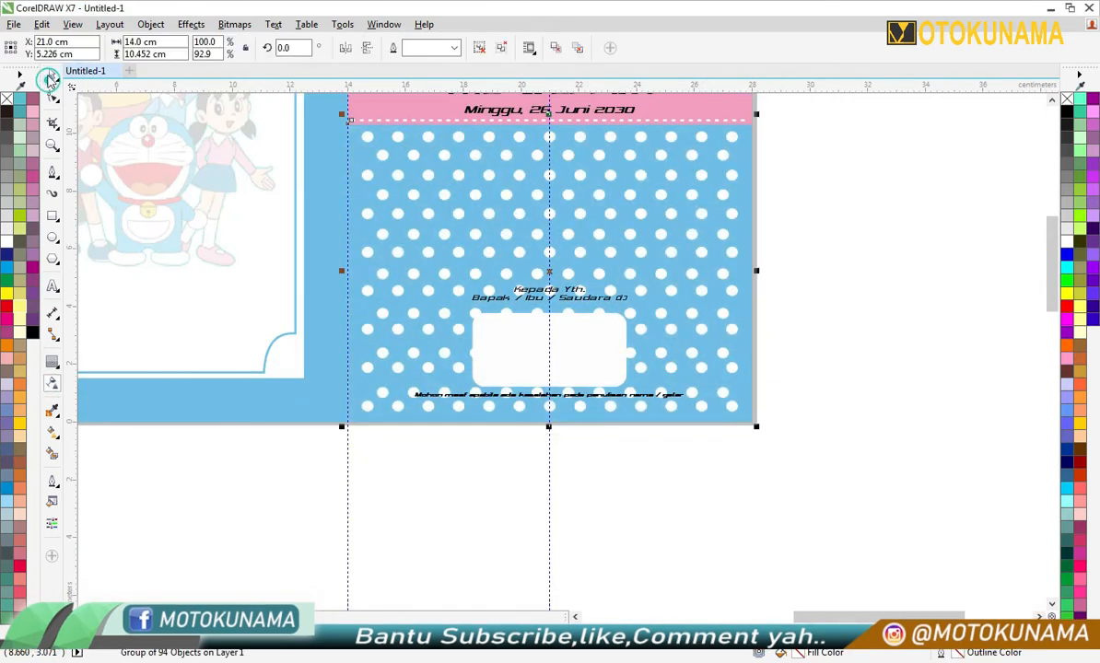
pyautogui.click(736, 138)
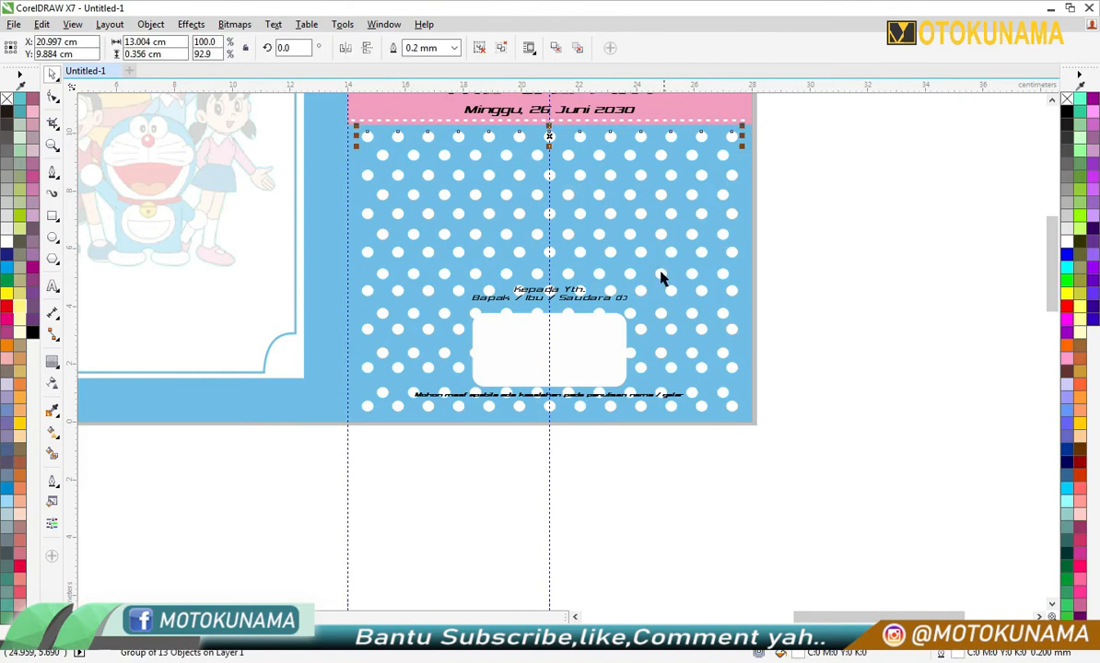
pyautogui.scroll(-1, 559, 305)
pyautogui.click(705, 216)
pyautogui.scroll(1, 629, 226)
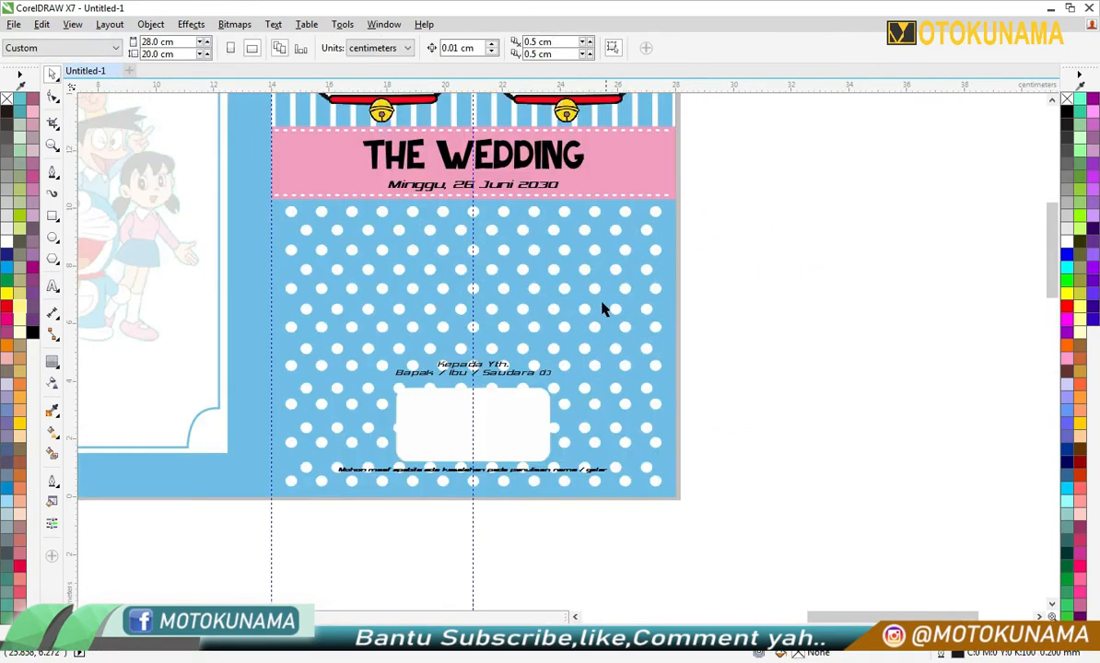
# - Select the upper rows of white dots above the addressee block and apply a uniform transparency of 83
pyautogui.moveTo(686, 195); pyautogui.dragTo(253, 356)
pyautogui.click(647, 387)
pyautogui.scroll(1, 621, 406)
pyautogui.click(608, 372)
pyautogui.scroll(-1, 396, 432)
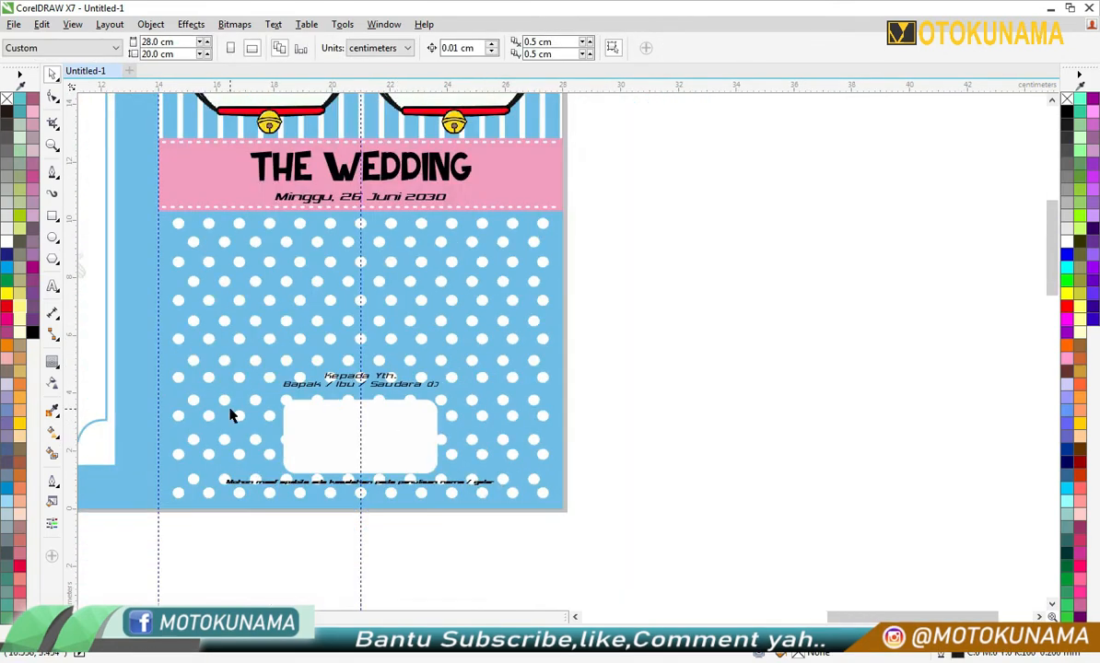
pyautogui.click(378, 357)
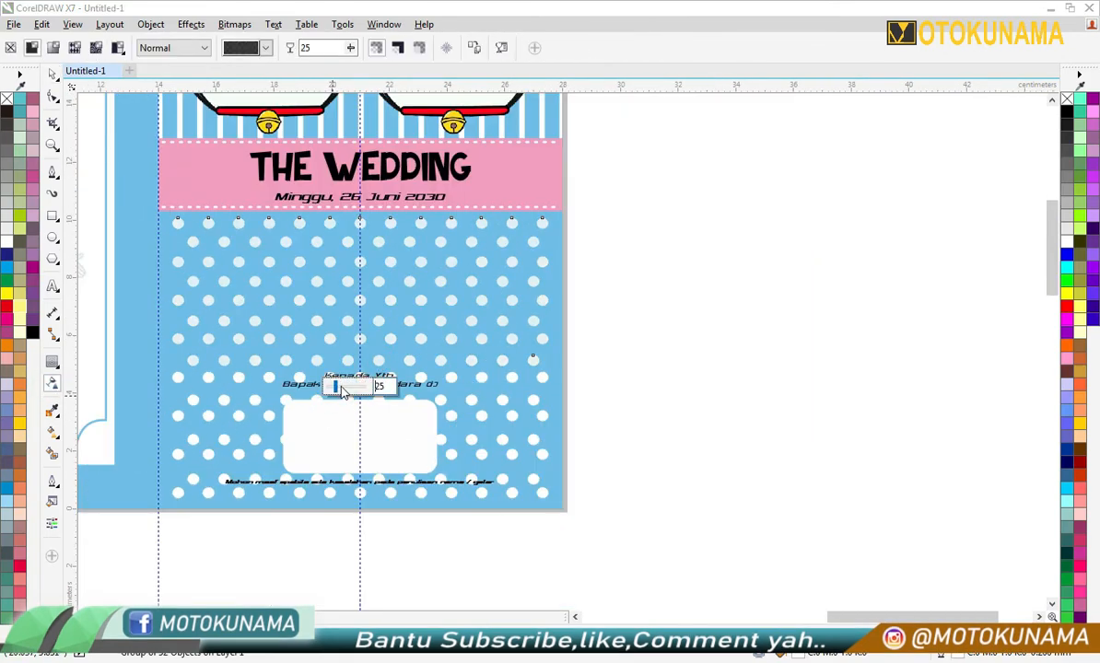
pyautogui.moveTo(356, 394); pyautogui.dragTo(358, 391)
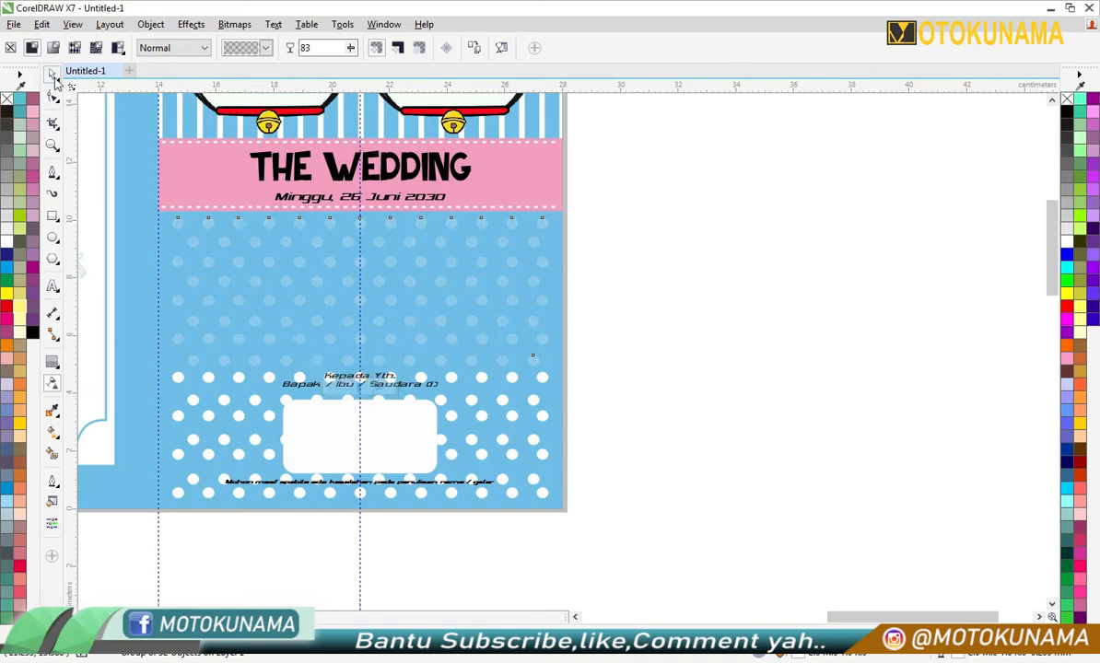
# - Fade the next row of dots behind the addressee text and a single dot beside the label box with uniform transparency
pyautogui.click(53, 391)
pyautogui.scroll(1, 151, 411)
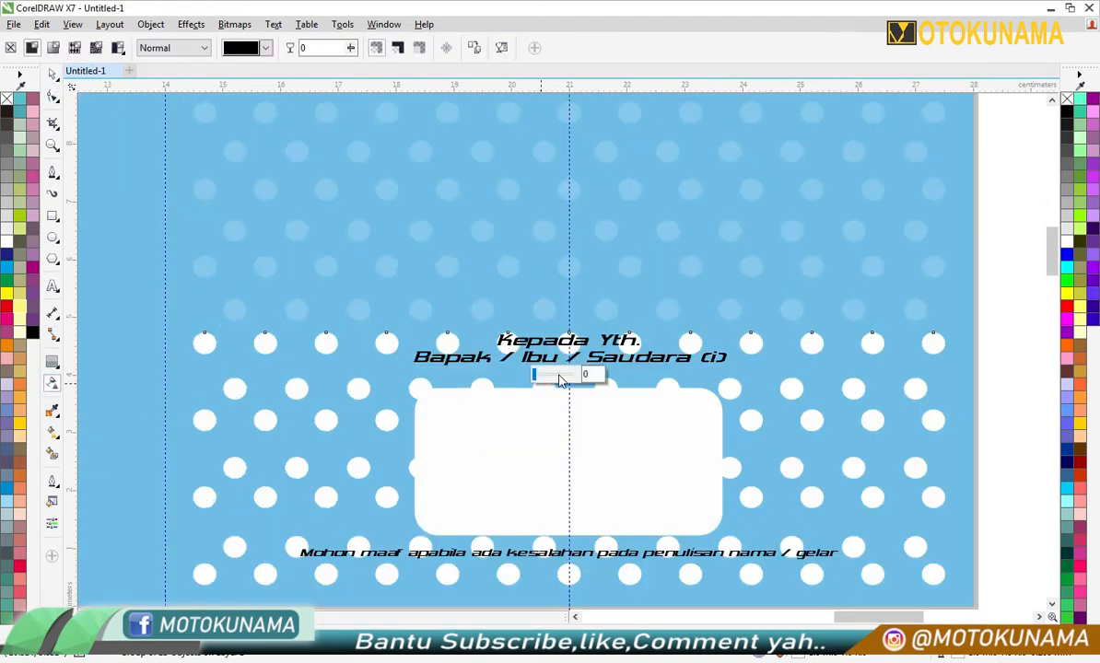
pyautogui.click(360, 386)
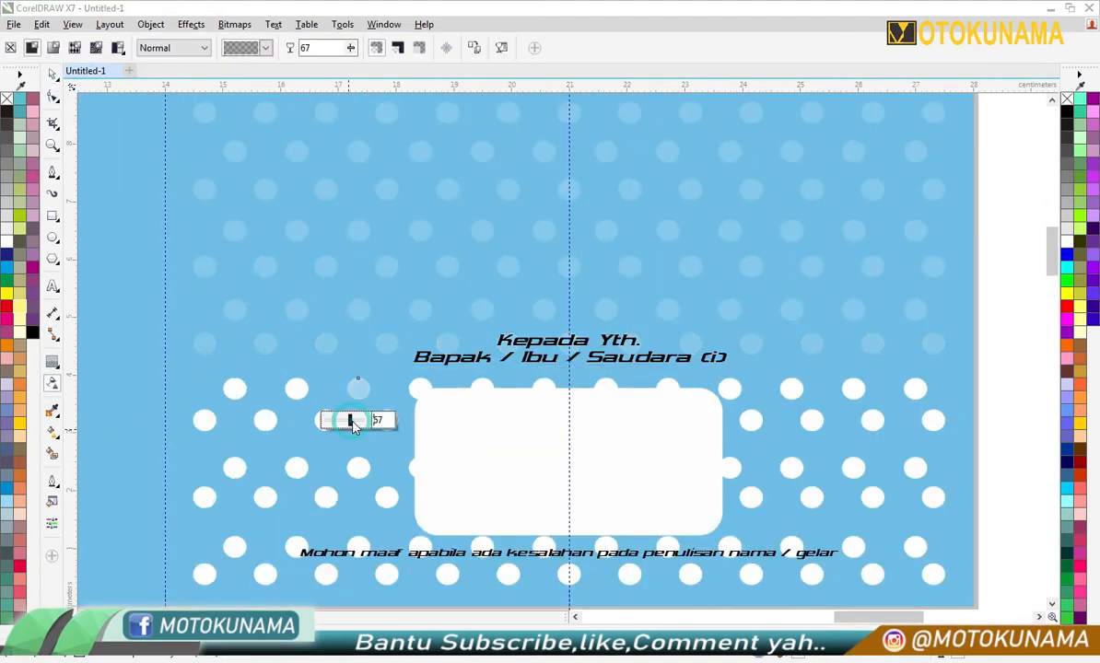
pyautogui.scroll(-2, 229, 398)
pyautogui.scroll(1, 411, 486)
# - Move the addressee block below the page and apply a transparency of 85 to the lower rows of dots
pyautogui.moveTo(682, 260); pyautogui.dragTo(267, 405)
pyautogui.moveTo(415, 331); pyautogui.dragTo(491, 510)
pyautogui.hotkey('ctrl', 'u')
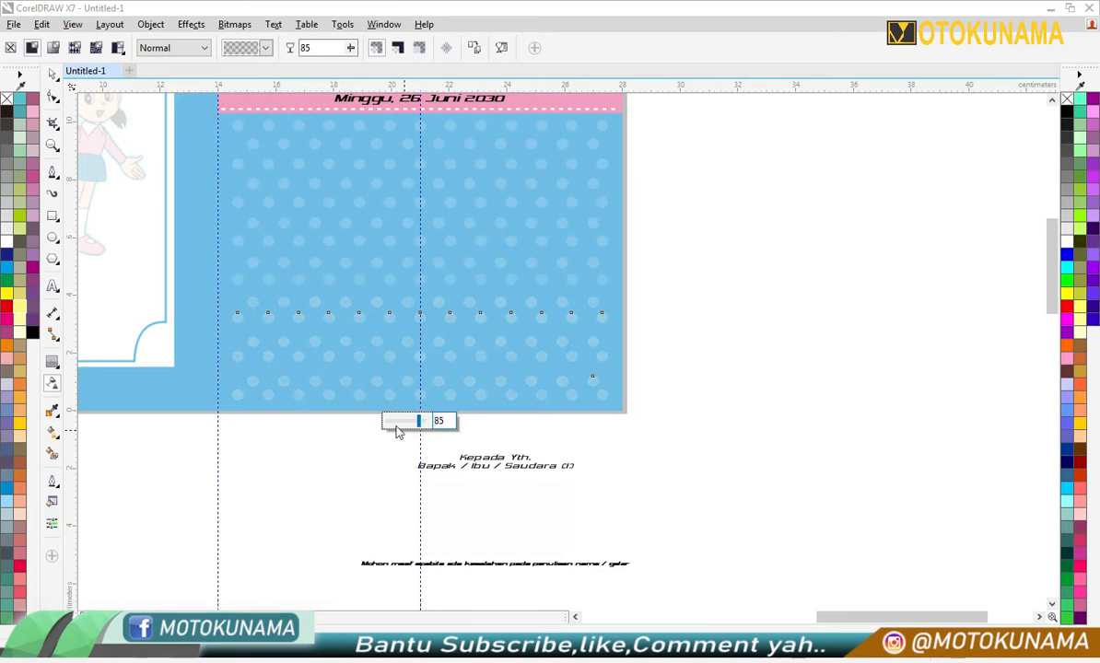
pyautogui.click(653, 331)
pyautogui.scroll(-1, 659, 238)
# - Return the addressee block to the faded polka-dot area, bring it to the front and centre it on the guideline
pyautogui.moveTo(418, 311); pyautogui.dragTo(399, 352)
pyautogui.rightClick(542, 249)
pyautogui.click(585, 273)
pyautogui.click(455, 320)
pyautogui.click(558, 371)
pyautogui.moveTo(577, 391); pyautogui.dragTo(502, 325)
pyautogui.scroll(3, 533, 316)
pyautogui.scroll(-1, 496, 306)
pyautogui.scroll(-2, 494, 259)
pyautogui.scroll(2, 493, 242)
pyautogui.scroll(1, 502, 305)
pyautogui.scroll(-2, 486, 312)
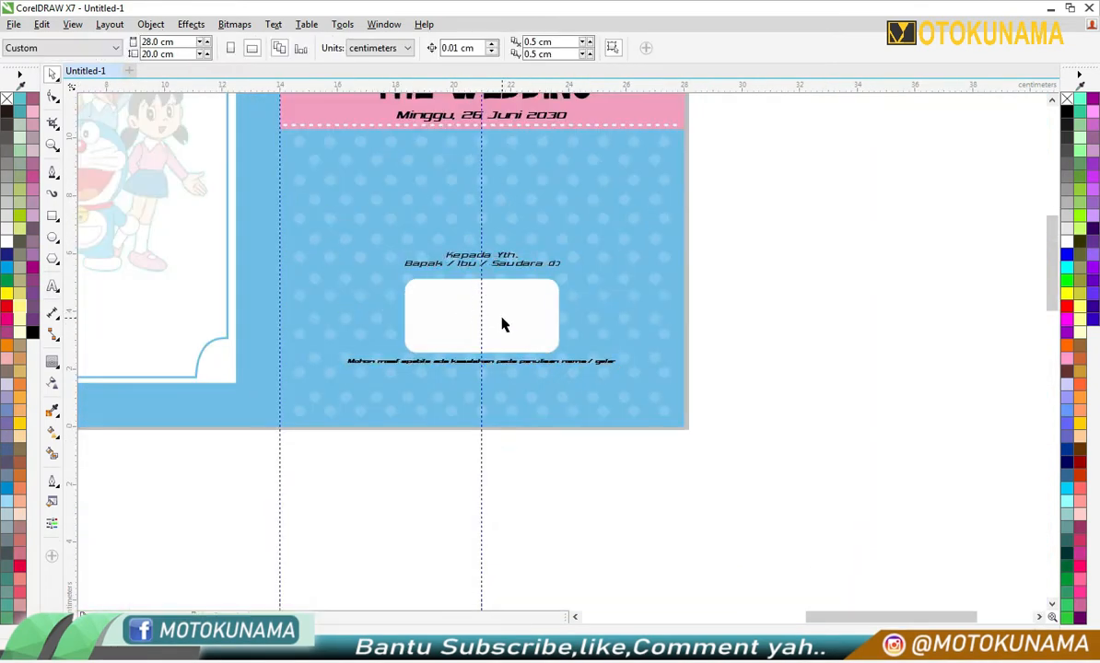
# - Colour the addressee block's text white
pyautogui.click(502, 324)
pyautogui.scroll(2, 501, 324)
pyautogui.click(724, 405)
pyautogui.scroll(-2, 503, 429)
pyautogui.scroll(1, 503, 286)
pyautogui.scroll(-2, 503, 286)
# - Move the waving Doraemon figure to the blue frame's upper-left corner and scale it to about 1.1 × 1.38 cm
pyautogui.scroll(-1, 311, 410)
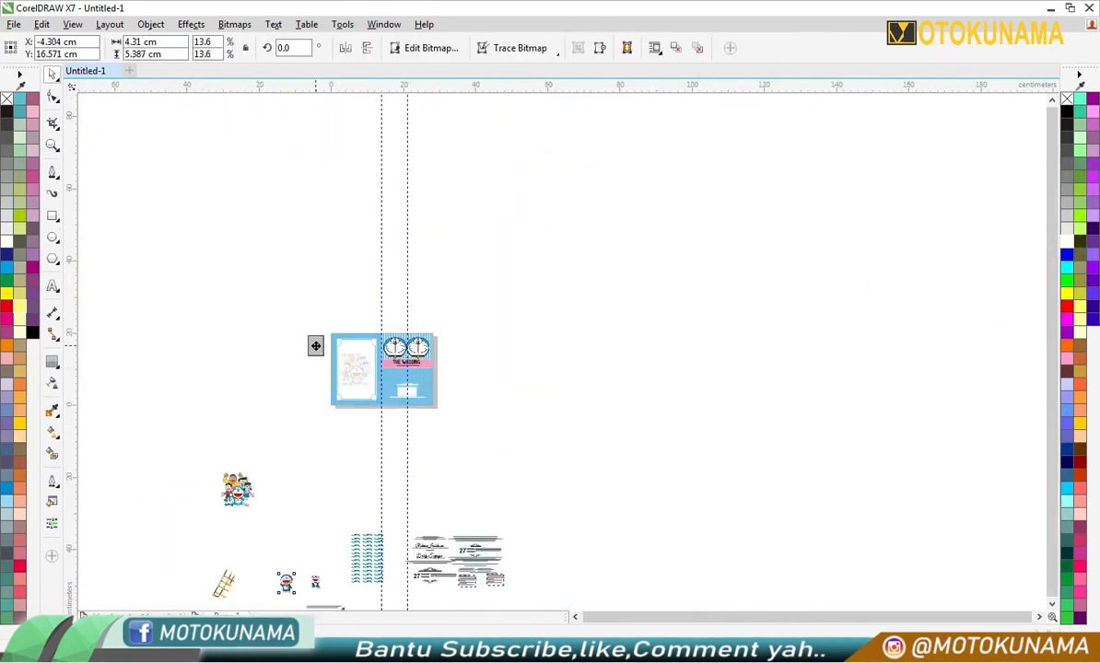
pyautogui.click(315, 345)
pyautogui.scroll(2, 319, 343)
pyautogui.scroll(1, 306, 346)
pyautogui.moveTo(318, 353); pyautogui.dragTo(469, 296)
# - Apply a uniform transparency of 81 to the small Doraemon figure in the frame's corner
pyautogui.scroll(1, 469, 296)
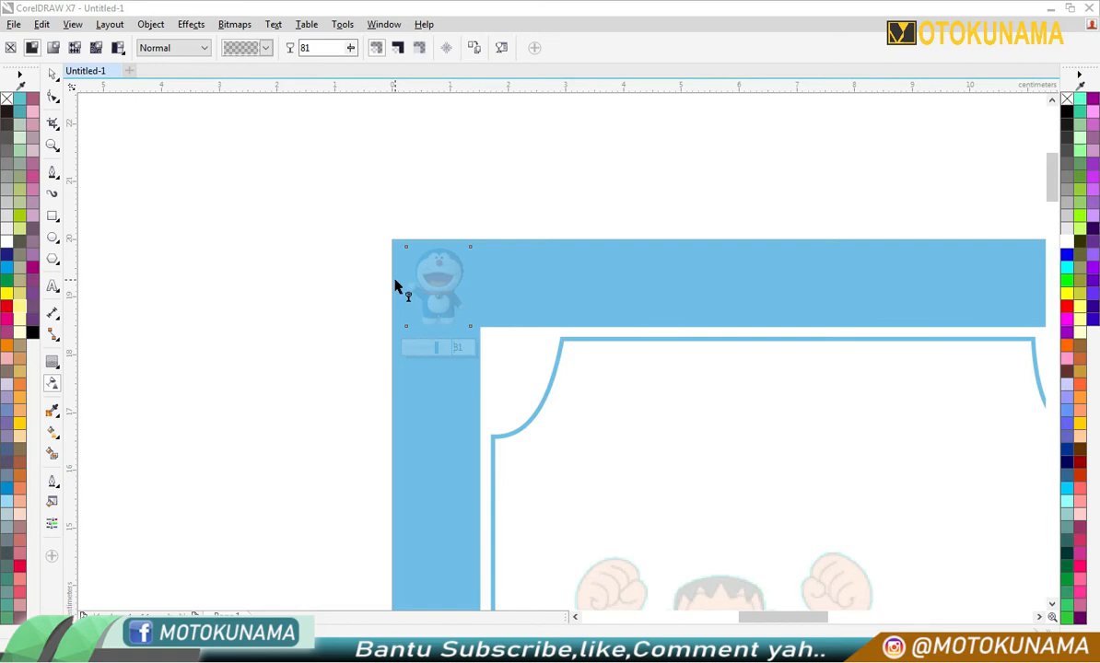
pyautogui.click(184, 248)
pyautogui.scroll(-1, 185, 267)
pyautogui.click(307, 282)
pyautogui.scroll(2, 307, 282)
# - Copy the faded Doraemon figure to its right and repeat the duplication along the frame's upper border, making a row of eleven
pyautogui.moveTo(323, 280); pyautogui.dragTo(472, 286)
pyautogui.rightClick(472, 286)
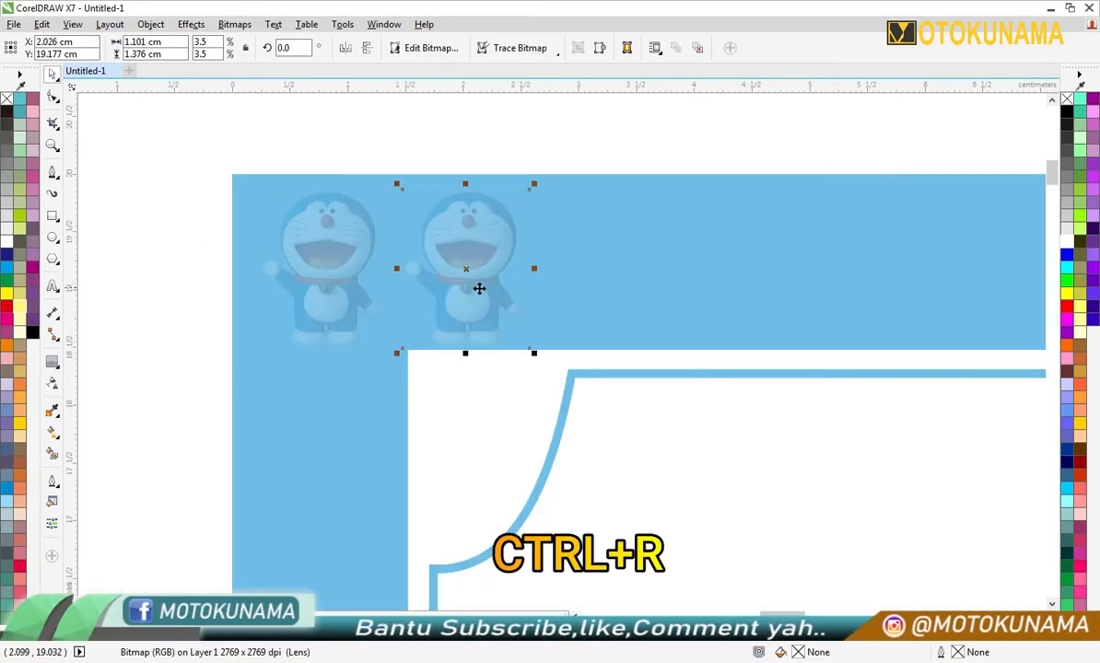
pyautogui.hotkey('ctrl', 'r')
pyautogui.hotkey('ctrl', 'r')
pyautogui.hotkey('ctrl', 'r')
pyautogui.hotkey('ctrl', 'r')
pyautogui.moveTo(782, 614); pyautogui.dragTo(830, 615)
pyautogui.hotkey('ctrl', 'r')
pyautogui.hotkey('ctrl', 'r')
pyautogui.hotkey('ctrl', 'r')
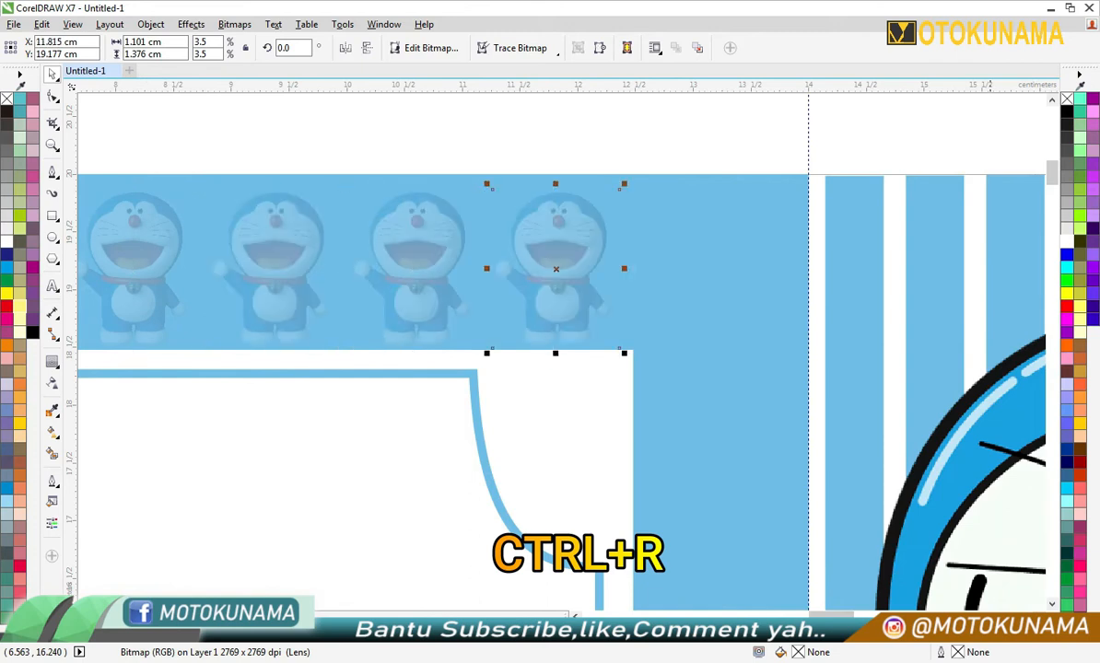
pyautogui.hotkey('ctrl', 'r')
pyautogui.scroll(-2, 734, 527)
pyautogui.moveTo(1057, 176); pyautogui.dragTo(1057, 228)
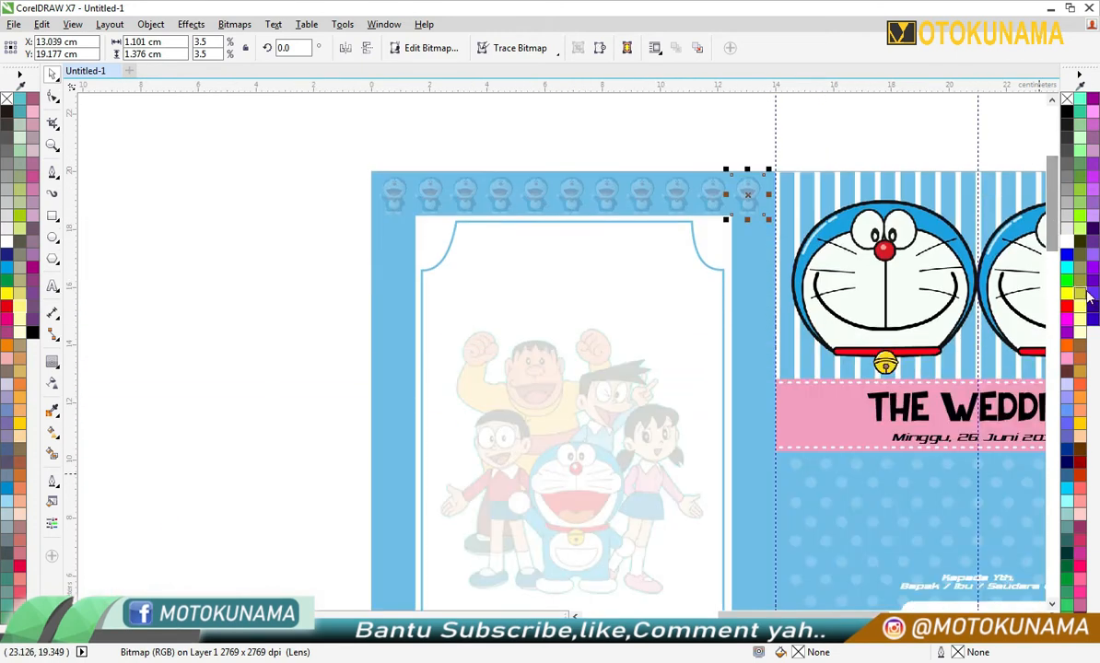
# - Group the row of eleven faded Doraemon figures and copy it along the blue frame's lower border
pyautogui.moveTo(339, 159); pyautogui.dragTo(575, 229)
pyautogui.moveTo(349, 169); pyautogui.dragTo(768, 221)
pyautogui.click(662, 49)
pyautogui.scroll(-1, 598, 138)
pyautogui.moveTo(616, 164); pyautogui.dragTo(622, 167)
pyautogui.press('Escape')
pyautogui.scroll(3, 597, 435)
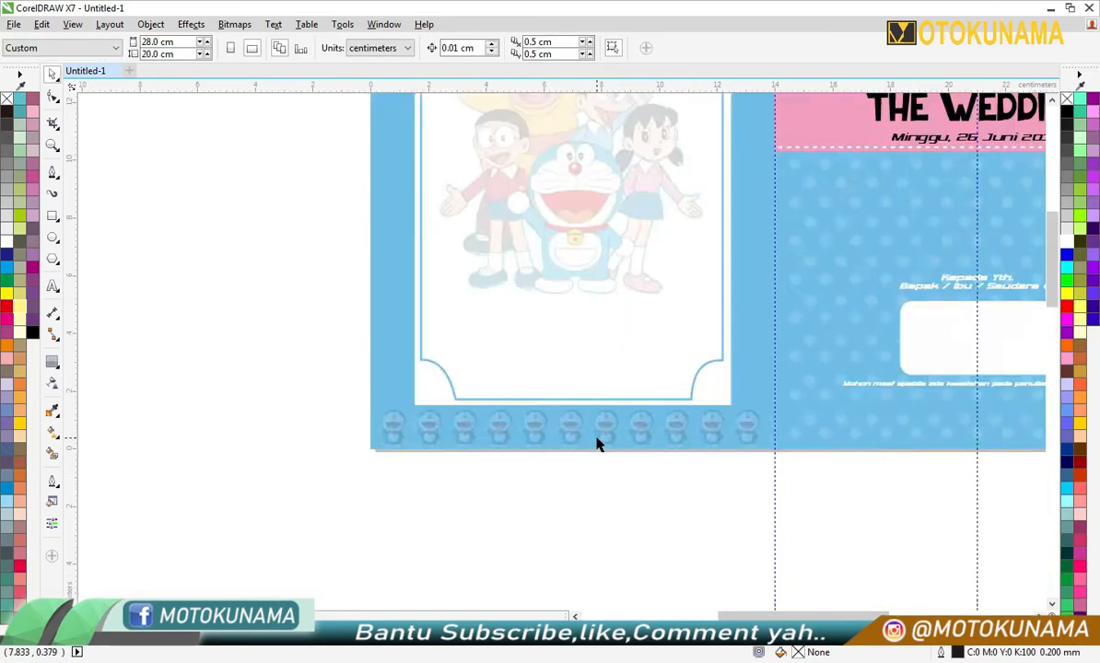
# - Bring the standing, laughing Doraemon onto the blue frame's left border below the corner figure and scale it to about 0.9 × 1.38 cm
pyautogui.scroll(-5, 597, 435)
pyautogui.scroll(-1, 534, 529)
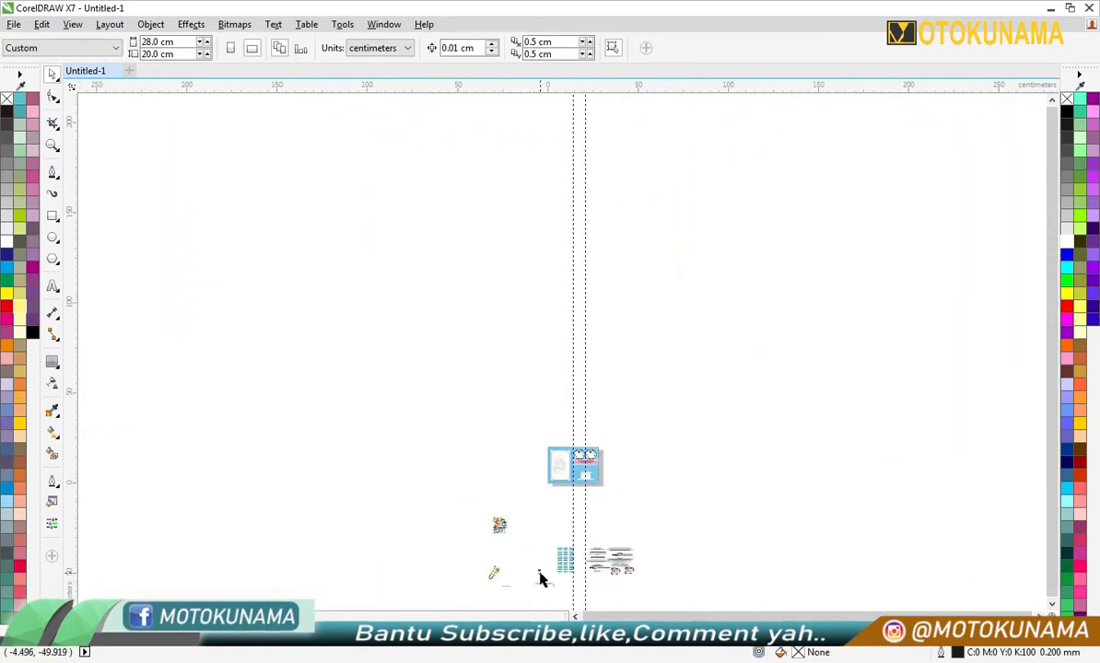
pyautogui.scroll(4, 563, 470)
pyautogui.moveTo(434, 370); pyautogui.dragTo(412, 402)
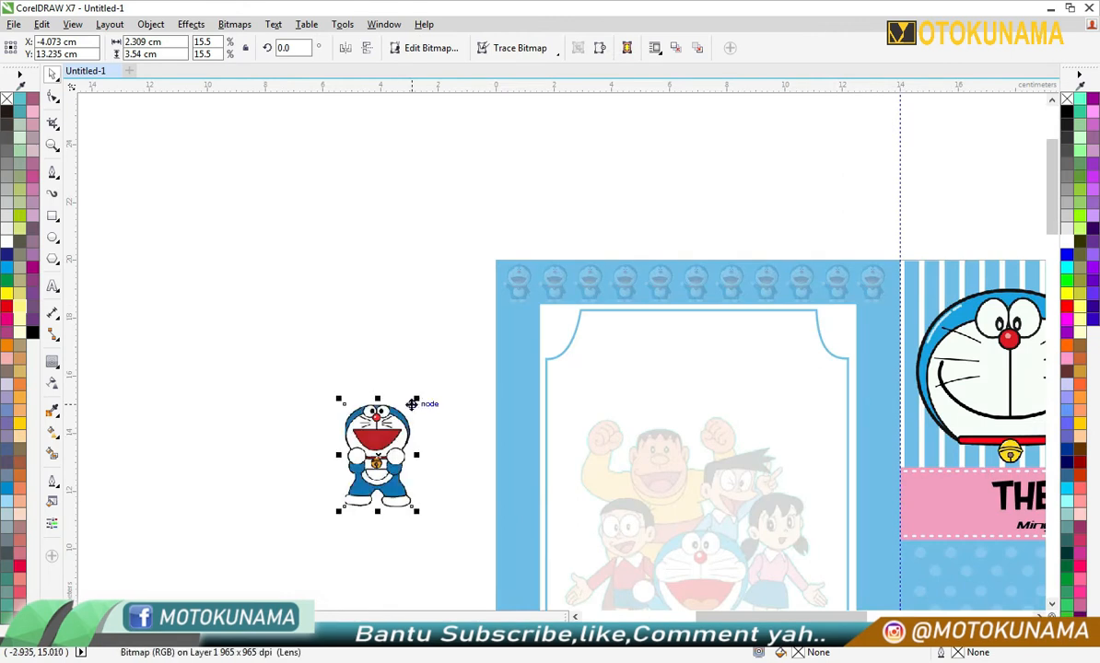
pyautogui.click(417, 376)
pyautogui.moveTo(376, 450); pyautogui.dragTo(521, 336)
pyautogui.scroll(4, 520, 331)
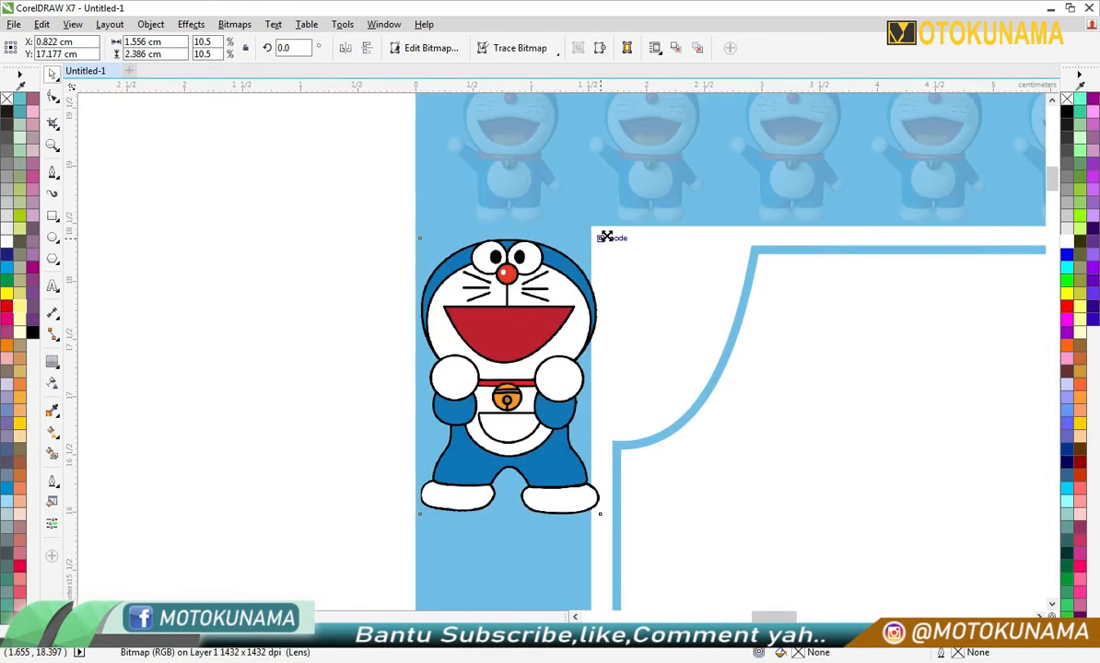
pyautogui.moveTo(573, 247); pyautogui.dragTo(564, 256)
# - Fade the standing Doraemon figure on the left border with a uniform transparency
pyautogui.click(54, 384)
pyautogui.click(32, 48)
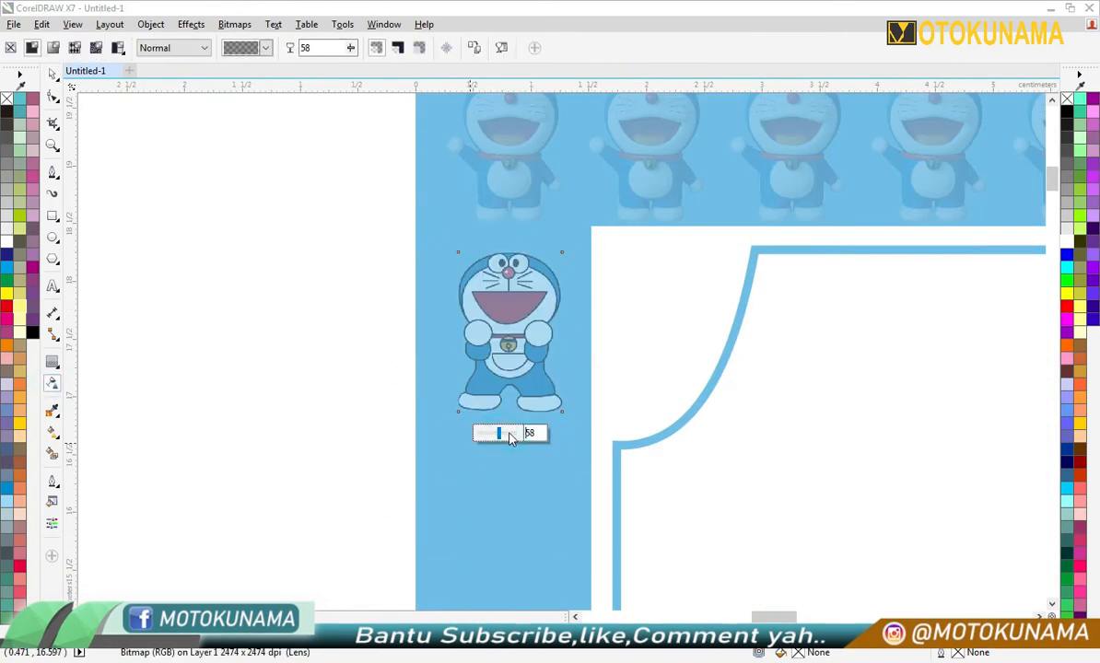
pyautogui.moveTo(502, 434); pyautogui.dragTo(516, 434)
pyautogui.click(255, 355)
# - Copy the faded standing figure below itself and repeat the duplication down the left border, making a column of twelve
pyautogui.scroll(-2, 255, 354)
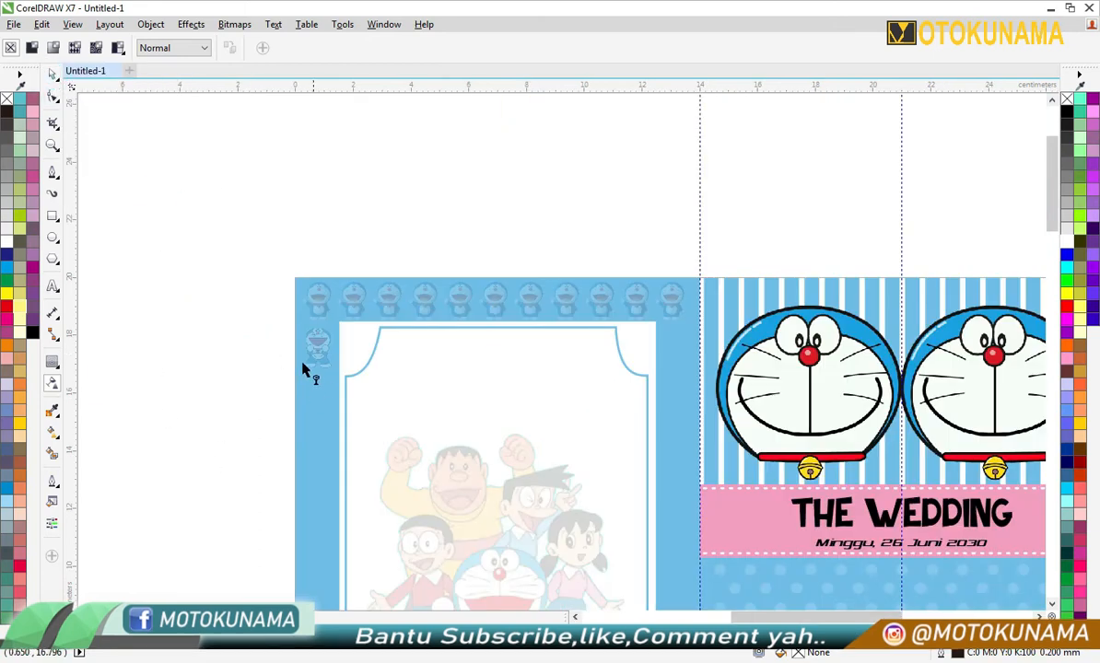
pyautogui.press('space')
pyautogui.scroll(4, 313, 350)
pyautogui.moveTo(342, 193); pyautogui.dragTo(328, 344)
pyautogui.press('space')
pyautogui.moveTo(1052, 191); pyautogui.dragTo(1043, 285)
pyautogui.hotkey('ctrl', 'r')
pyautogui.hotkey('ctrl', 'r')
pyautogui.hotkey('ctrl', 'r')
pyautogui.hotkey('ctrl', 'r')
pyautogui.scroll(-5, 562, 415)
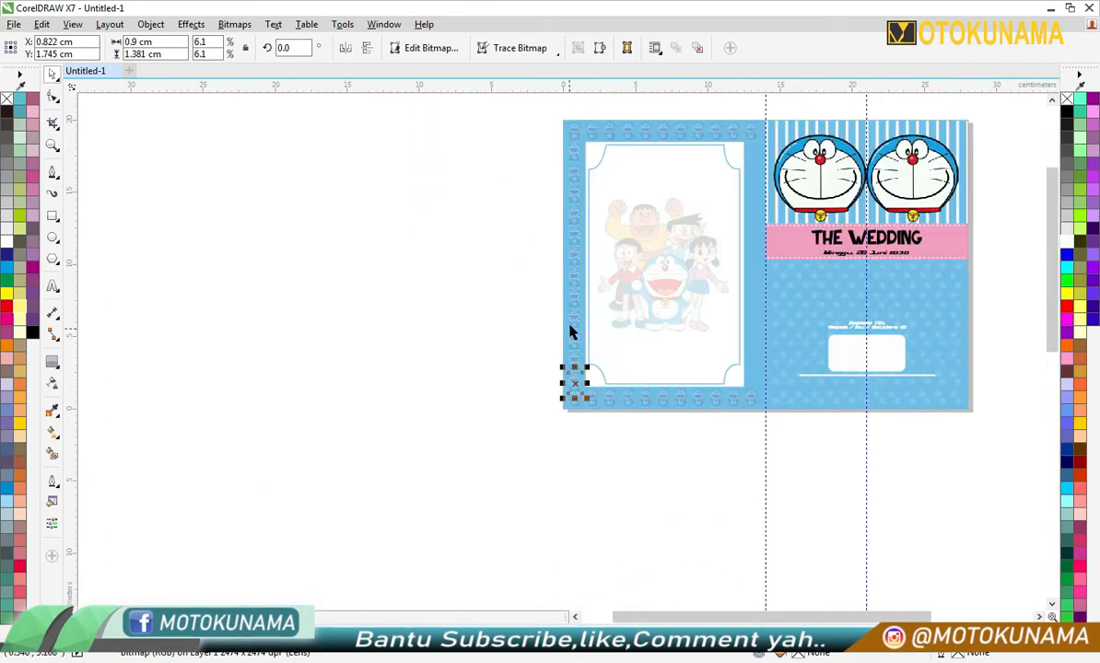
# - Group the left border's column of twelve figures and scale the group to about 0.79 × 15.27 cm
pyautogui.scroll(2, 573, 143)
pyautogui.moveTo(615, 140); pyautogui.dragTo(613, 134)
pyautogui.press('Escape')
pyautogui.click(584, 255)
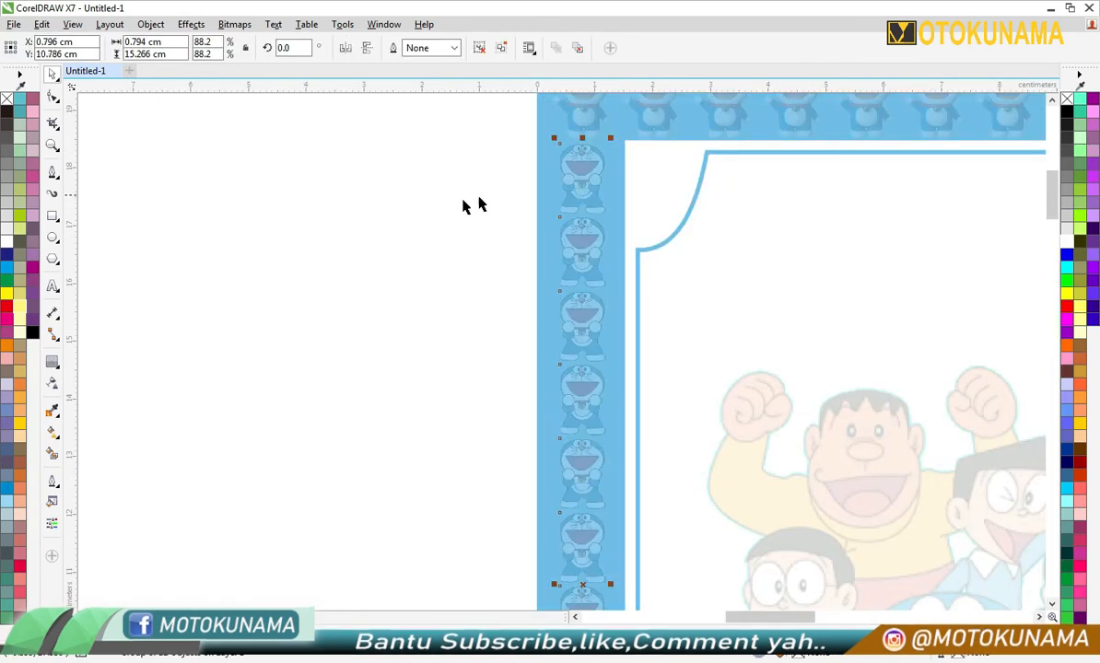
pyautogui.scroll(-3, 487, 326)
pyautogui.scroll(3, 423, 300)
pyautogui.scroll(-2, 424, 299)
pyautogui.click(492, 136)
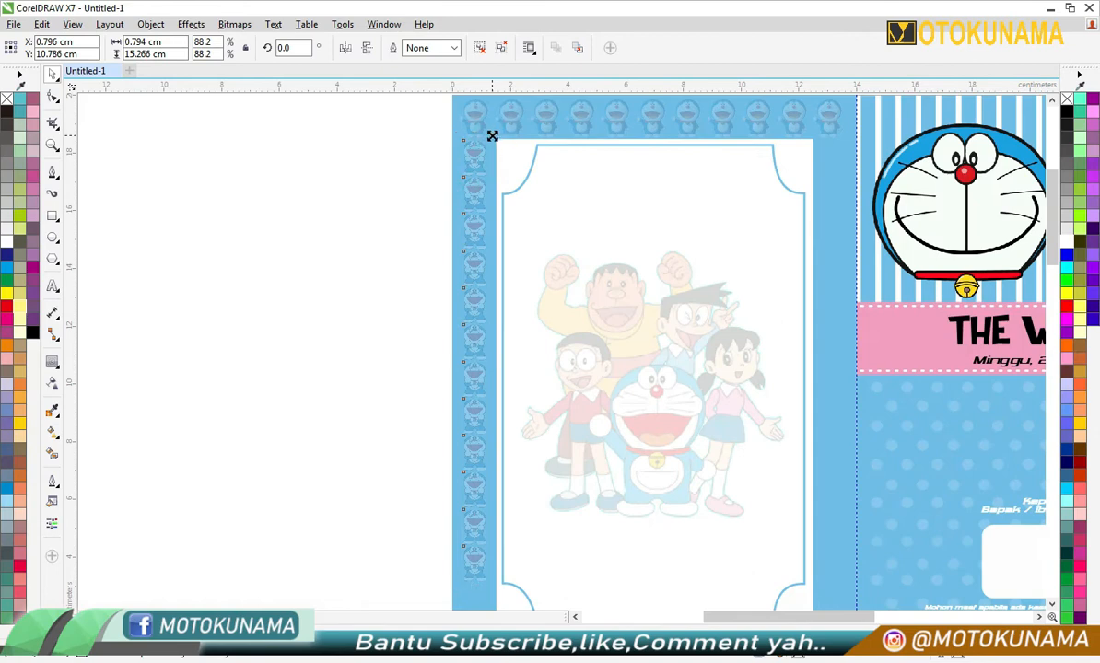
# - Enlarge the left column of figures to about 0.83 × 15.9 cm to fill the space between the horizontal rows
pyautogui.scroll(-1, 469, 197)
pyautogui.scroll(1, 459, 219)
pyautogui.scroll(1, 479, 129)
pyautogui.moveTo(485, 166)
pyautogui.mouseDown()
pyautogui.moveTo(520, 126)
pyautogui.moveTo(505, 159)
pyautogui.mouseUp()
pyautogui.scroll(-2, 368, 170)
pyautogui.scroll(2, 404, 366)
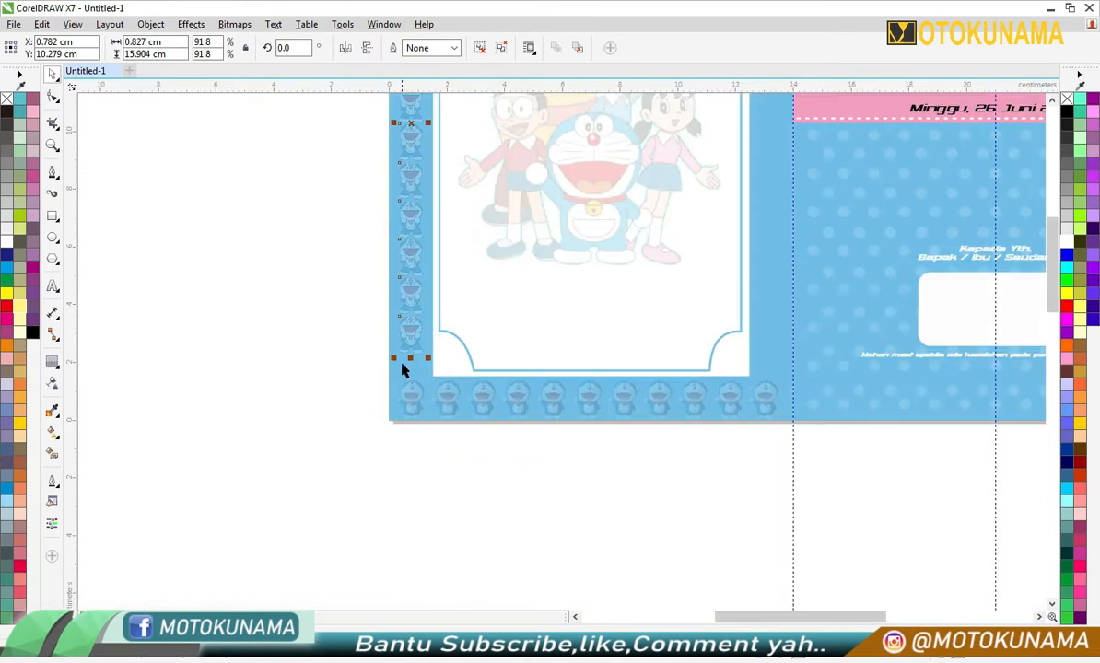
pyautogui.click(337, 283)
pyautogui.scroll(-1, 421, 284)
pyautogui.click(422, 314)
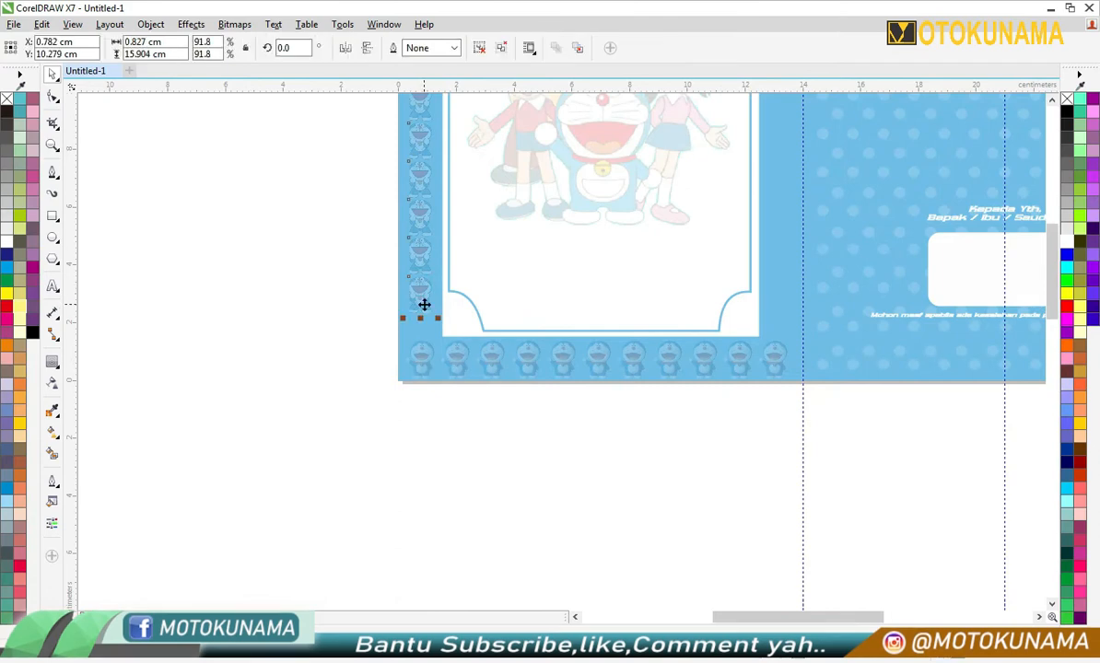
# - Resize the left column of figures to about 0.79 × 16.49 cm between the upper and lower rows
pyautogui.scroll(-2, 424, 305)
pyautogui.scroll(2, 396, 194)
pyautogui.click(325, 208)
pyautogui.scroll(-1, 344, 217)
pyautogui.scroll(3, 348, 446)
pyautogui.moveTo(458, 232); pyautogui.dragTo(470, 374)
pyautogui.rightClick(470, 374)
pyautogui.click(301, 378)
pyautogui.scroll(-3, 300, 376)
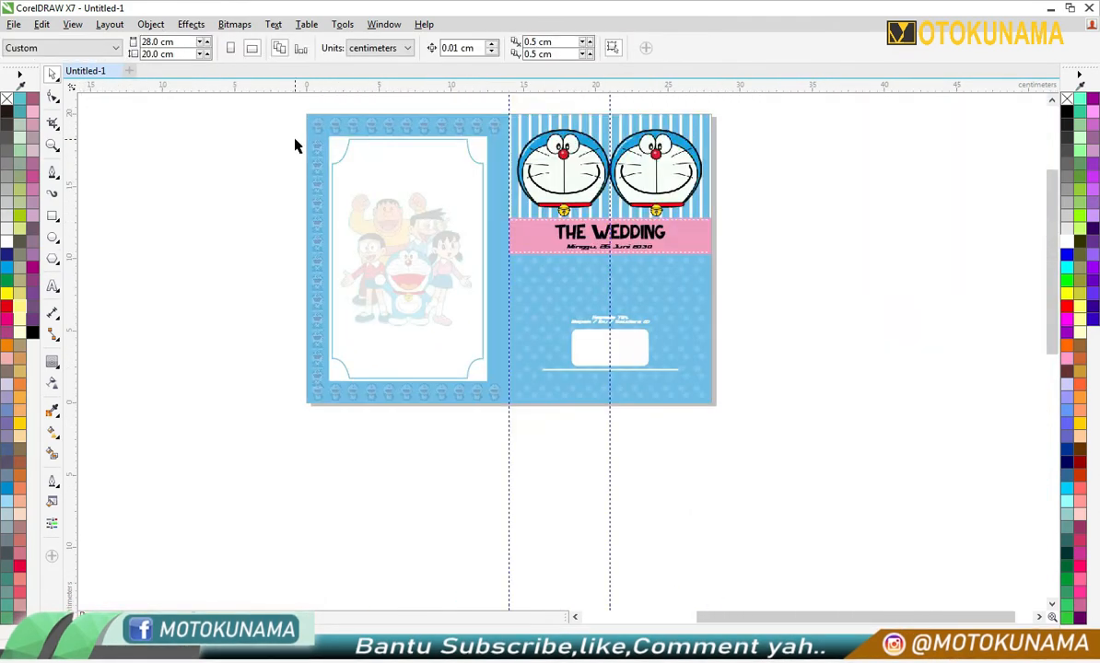
pyautogui.scroll(2, 332, 138)
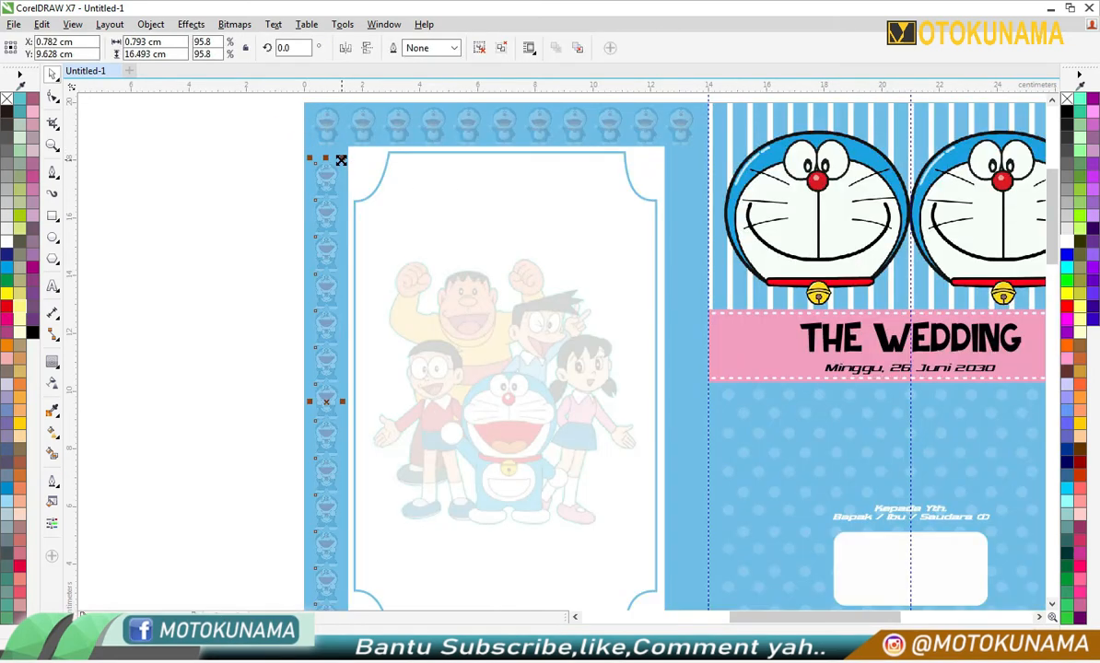
# - Centre the left column at about X 0.74 cm, Y 9.93 cm and copy it onto the blue frame's right border
pyautogui.scroll(-2, 326, 170)
pyautogui.scroll(2, 273, 342)
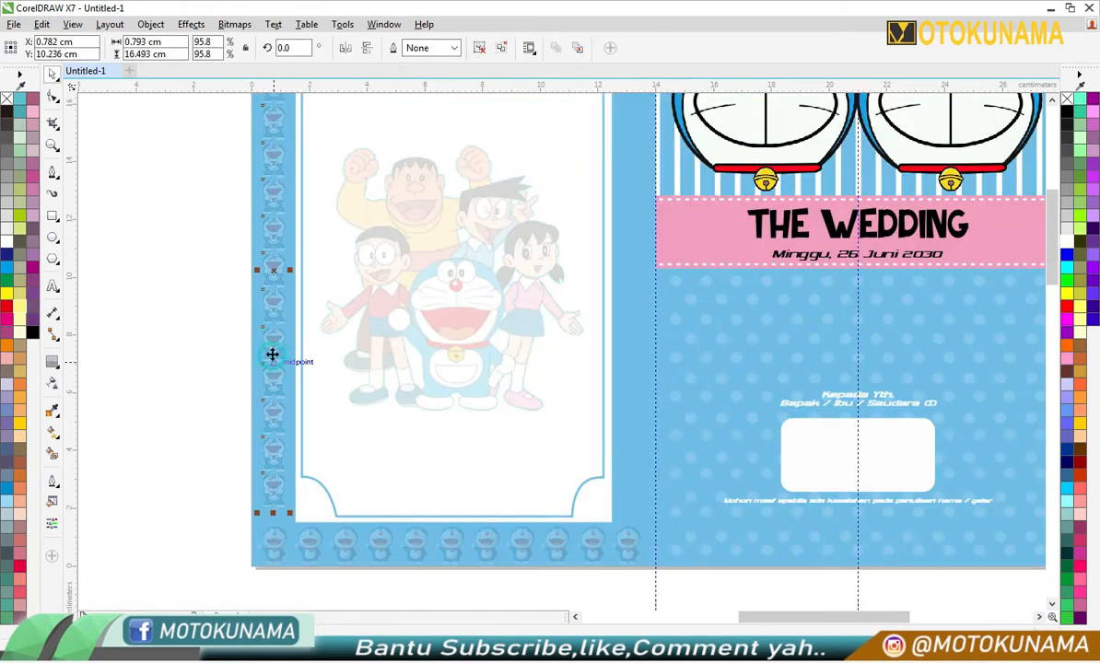
pyautogui.click(184, 368)
pyautogui.scroll(-2, 184, 368)
pyautogui.scroll(2, 208, 274)
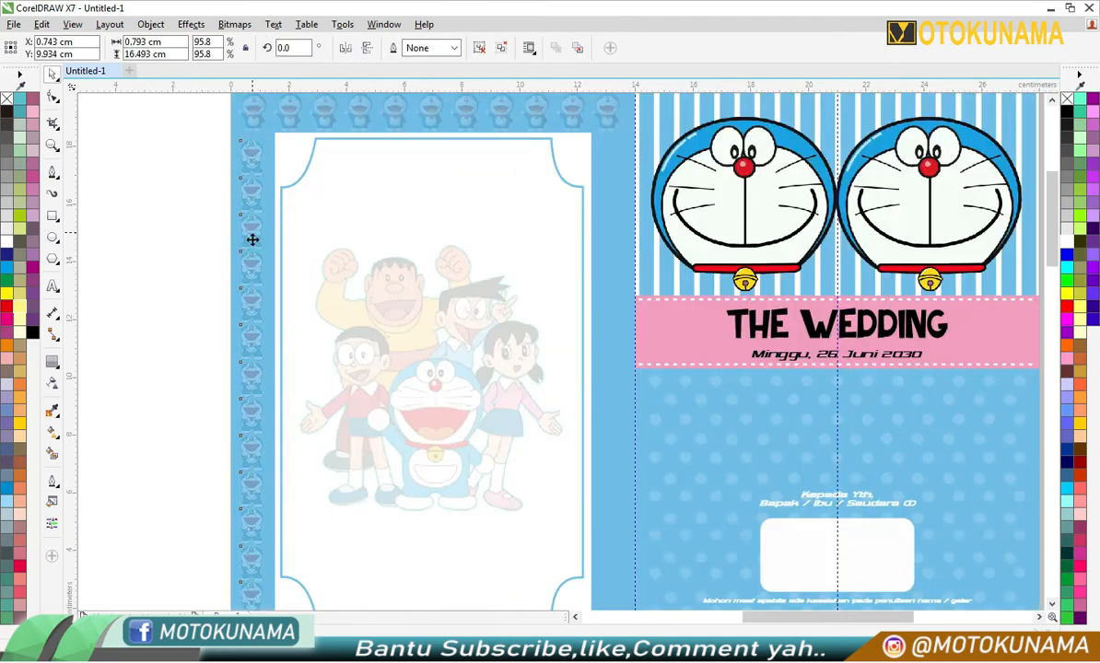
pyautogui.moveTo(252, 239); pyautogui.dragTo(610, 274)
pyautogui.scroll(-2, 181, 284)
pyautogui.scroll(2, 285, 235)
pyautogui.click(265, 184)
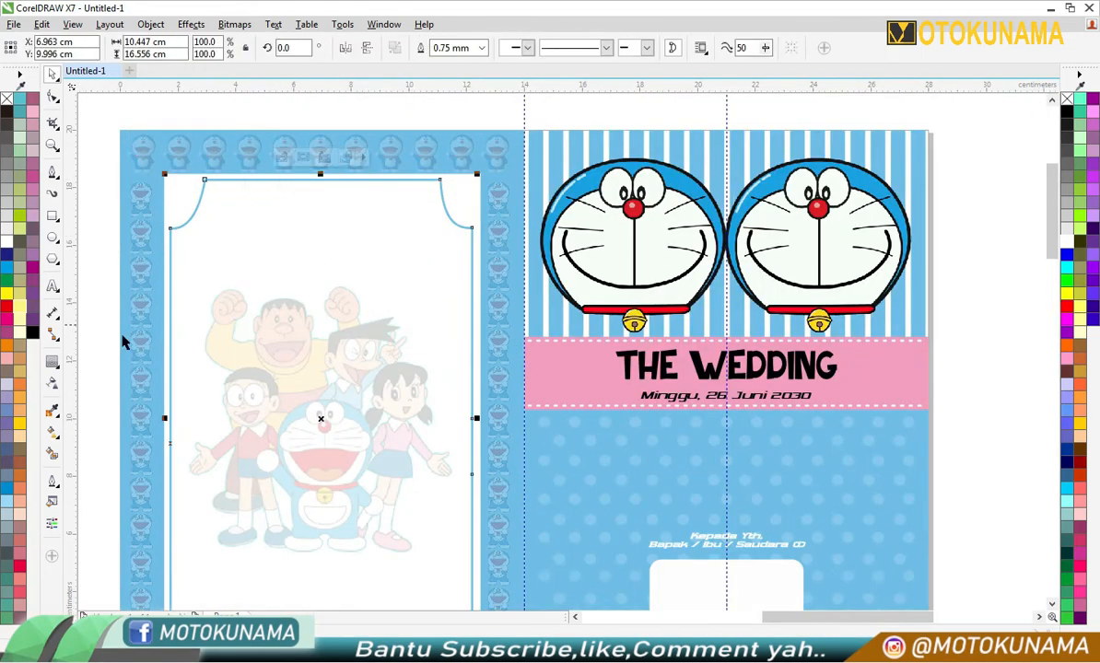
pyautogui.rightClick(339, 253)
pyautogui.click(388, 419)
pyautogui.rightClick(327, 111)
pyautogui.click(372, 213)
pyautogui.moveTo(424, 184)
pyautogui.mouseDown()
pyautogui.moveTo(483, 182)
pyautogui.moveTo(410, 180)
pyautogui.mouseUp()
pyautogui.hotkey('ctrl', 'z')
pyautogui.hotkey('ctrl', 'z')
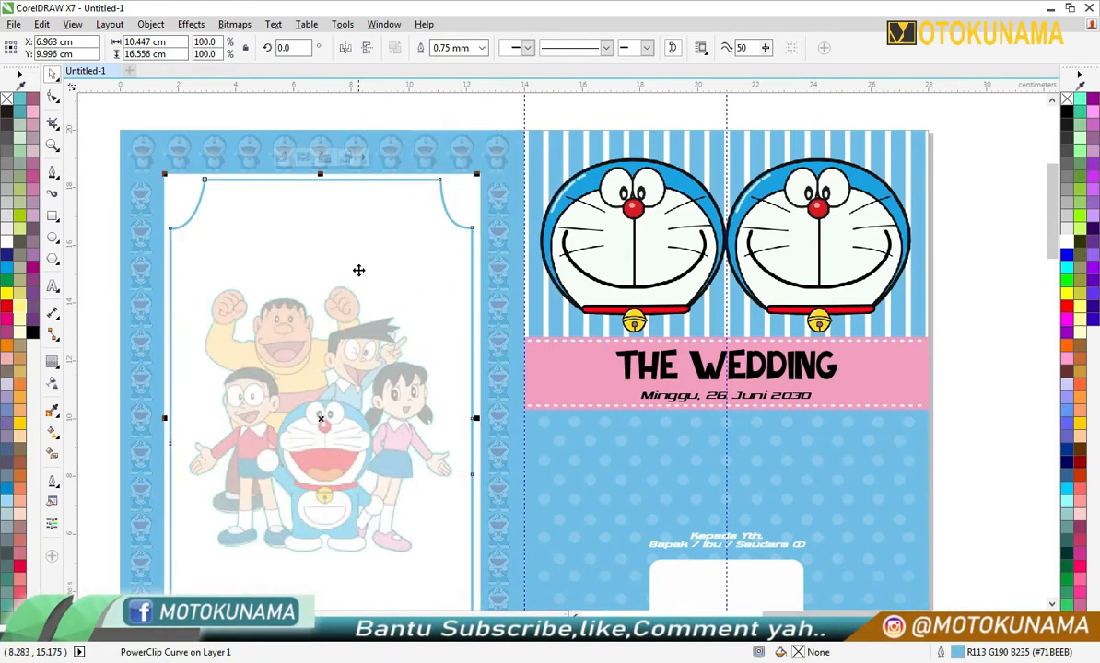
# - Try a dotted line style on the outline of the left panel's inner frame
pyautogui.scroll(-2, 358, 269)
pyautogui.scroll(2, 398, 285)
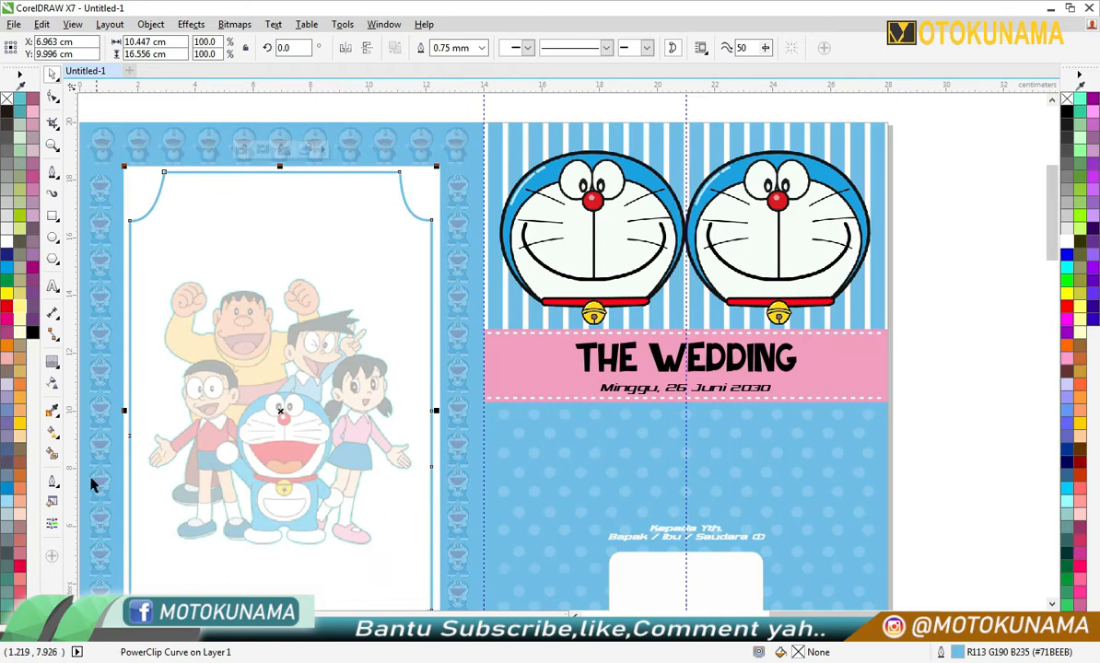
pyautogui.click(52, 482)
pyautogui.click(115, 425)
pyautogui.click(540, 287)
pyautogui.click(516, 386)
pyautogui.click(537, 482)
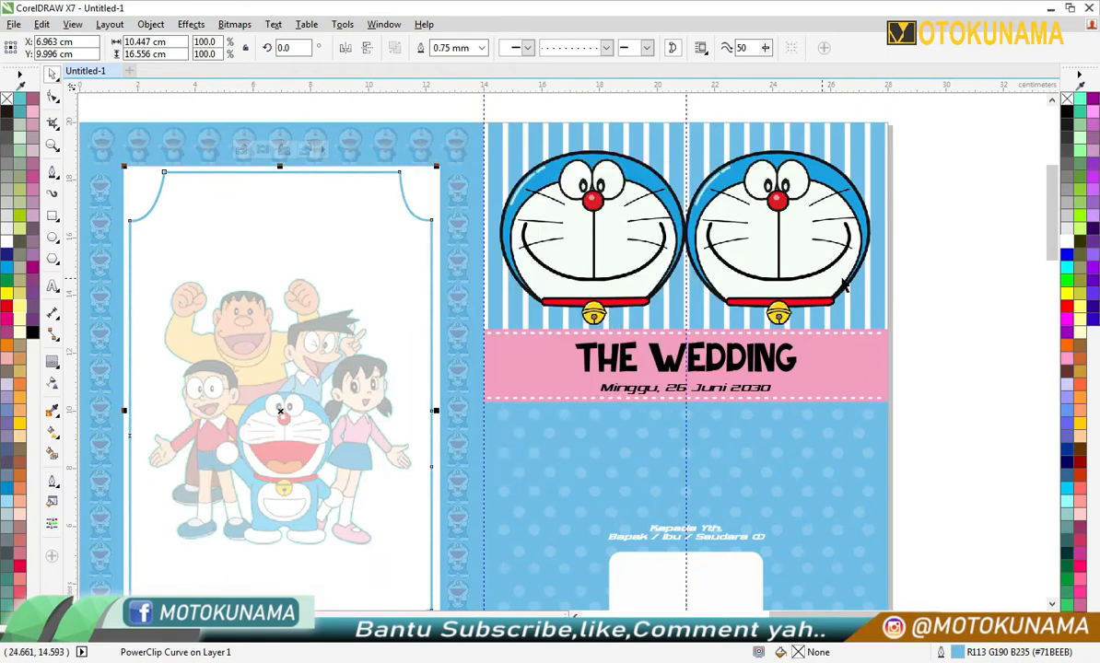
pyautogui.click(948, 241)
pyautogui.scroll(2, 373, 178)
pyautogui.scroll(-3, 387, 183)
pyautogui.rightClick(222, 236)
pyautogui.click(287, 357)
# - Move the spare characters, pattern and text blocks from below the page to its right side, leaving out the location map
pyautogui.scroll(-1, 199, 385)
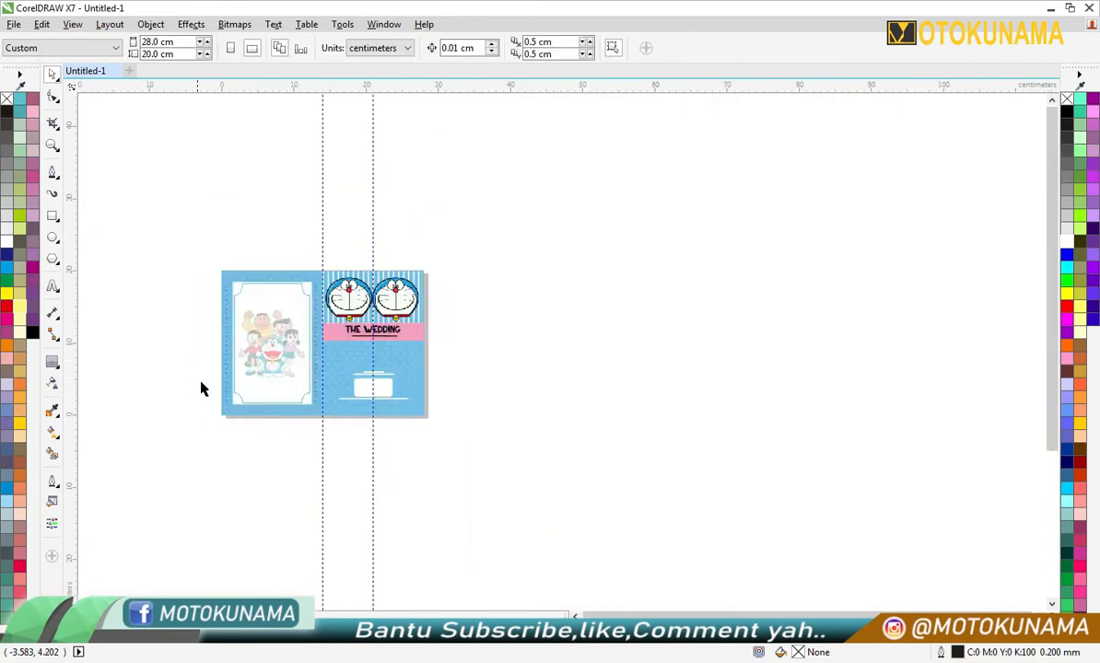
pyautogui.scroll(2, 379, 326)
pyautogui.scroll(-1, 348, 358)
pyautogui.scroll(-1, 221, 398)
pyautogui.scroll(2, 175, 506)
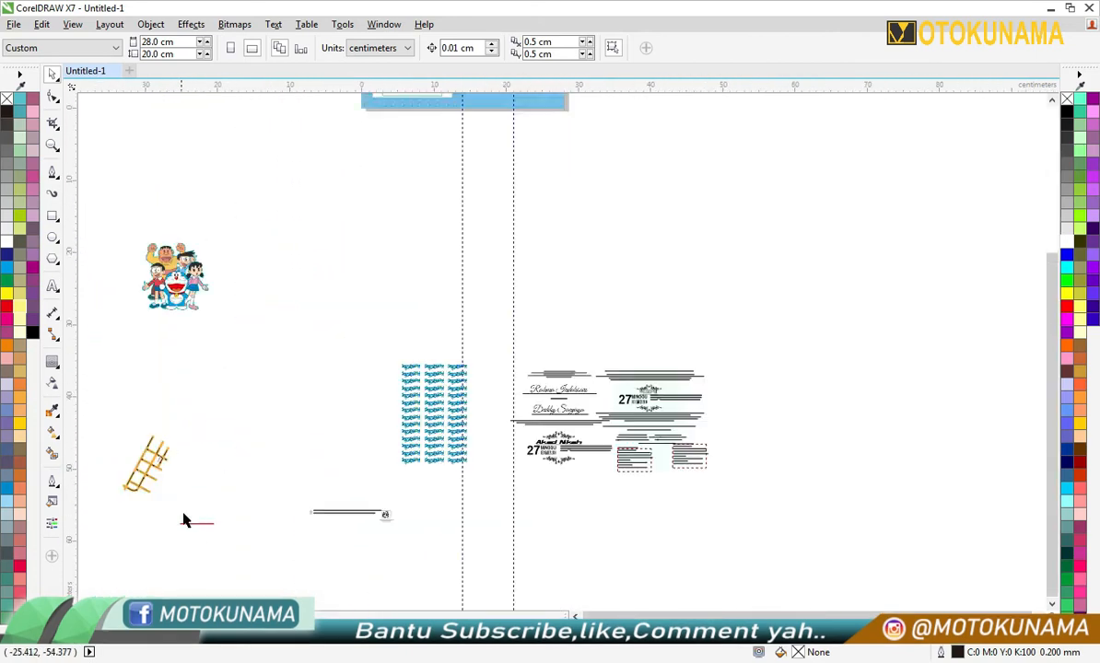
pyautogui.scroll(-3, 246, 194)
pyautogui.moveTo(463, 188); pyautogui.dragTo(540, 166)
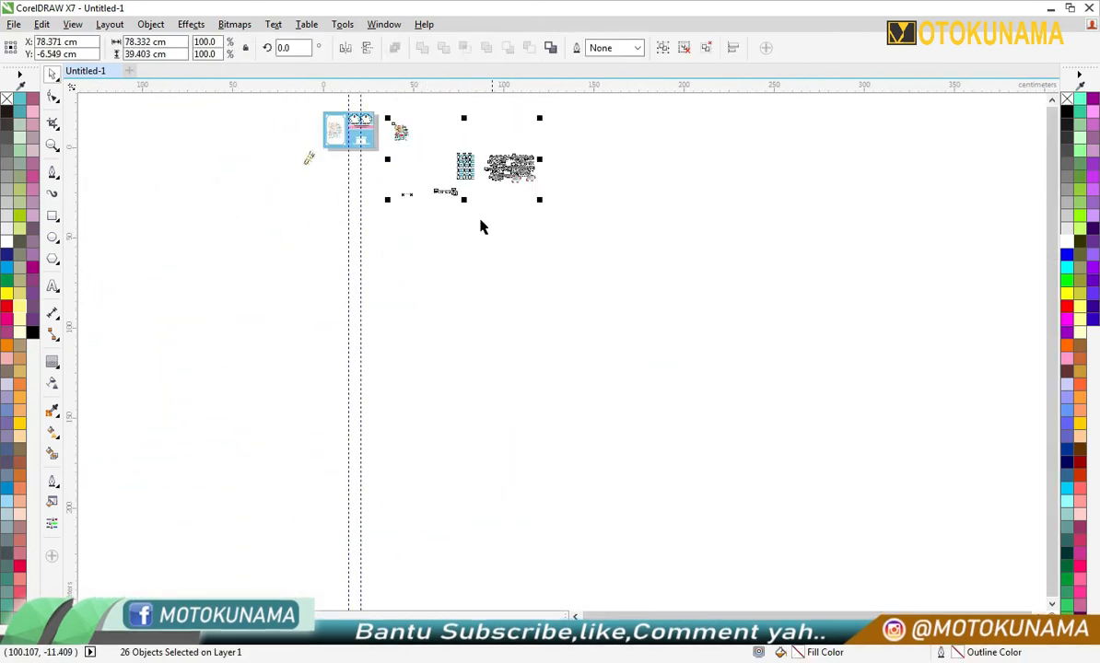
pyautogui.click(480, 225)
# - Place the orange location map over the faded character group in the left panel
pyautogui.scroll(2, 343, 113)
pyautogui.scroll(1, 338, 122)
pyautogui.moveTo(115, 382); pyautogui.dragTo(304, 180)
# - Edit the inner frame's clipped contents and readjust the transparency of the character group
pyautogui.doubleClick(304, 313)
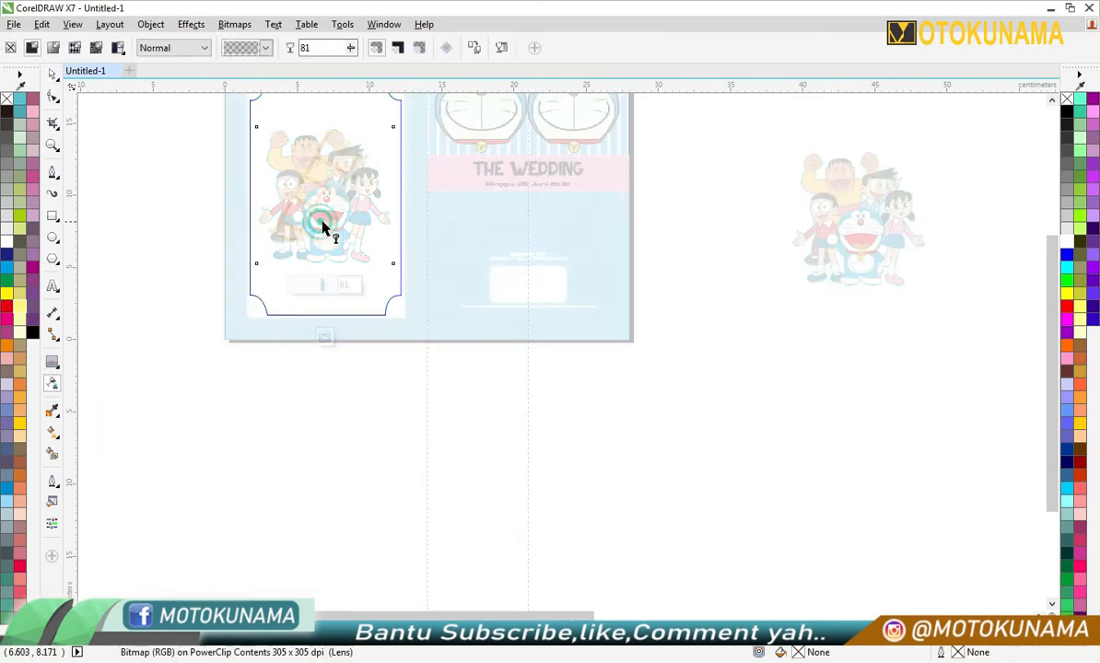
pyautogui.moveTo(323, 285); pyautogui.dragTo(327, 285)
pyautogui.scroll(-1, 315, 364)
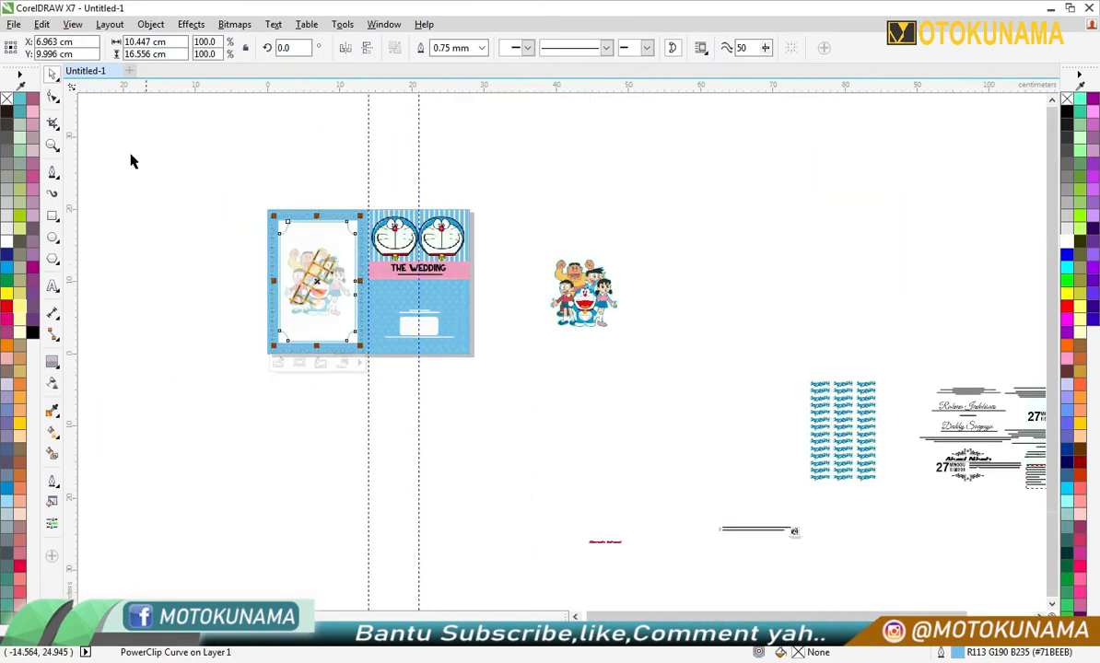
pyautogui.click(184, 145)
# - Fill the left panel's inner frame with light blue #71BEEB and give it a uniform transparency of 50
pyautogui.scroll(1, 325, 232)
pyautogui.click(322, 237)
pyautogui.click(252, 634)
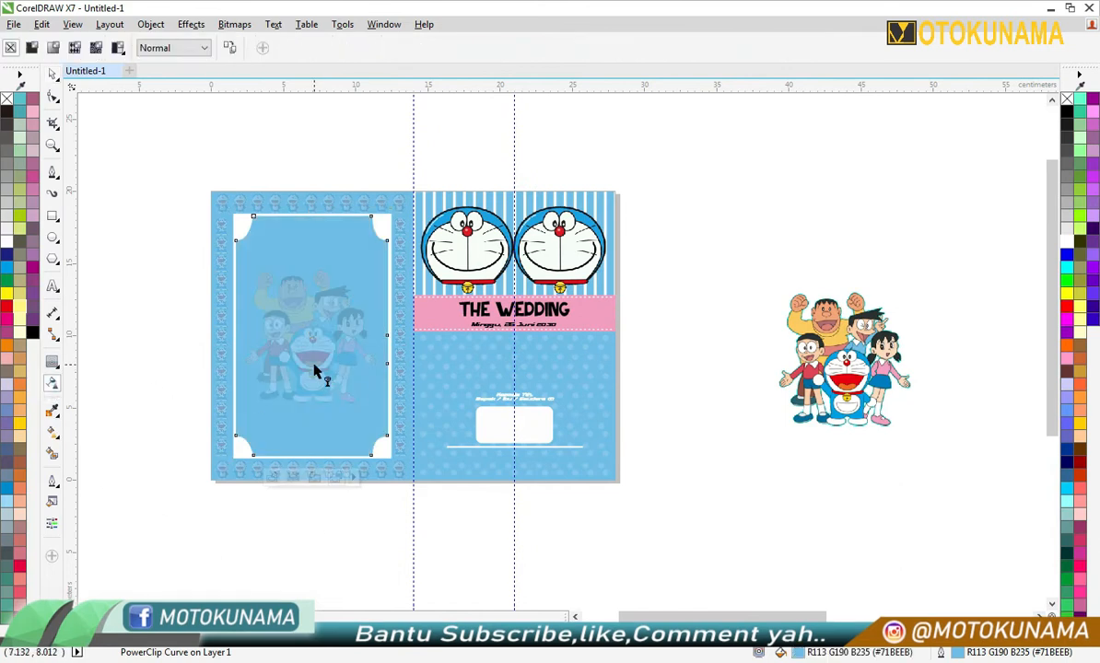
pyautogui.click(314, 371)
pyautogui.click(294, 479)
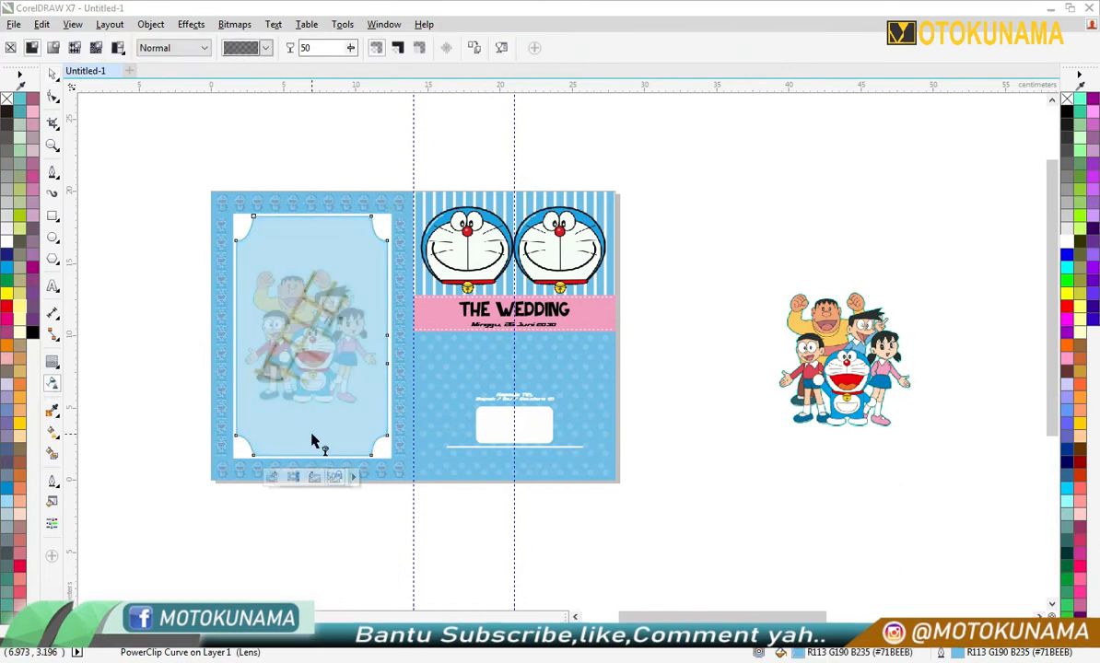
pyautogui.click(292, 248)
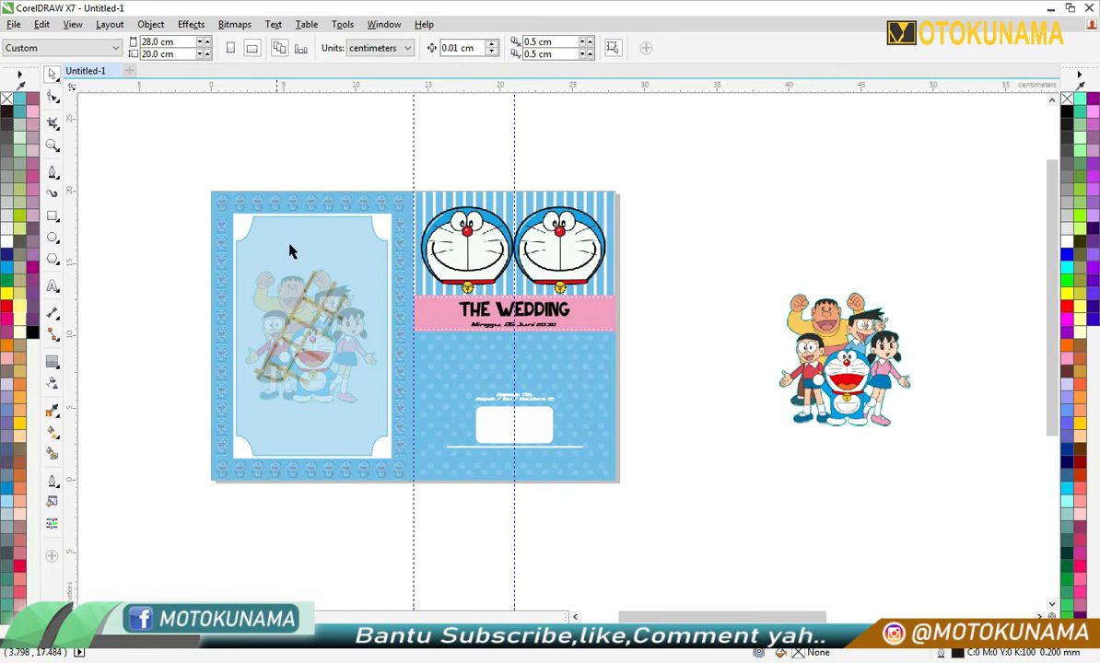
# - Change the stacking order in the left panel so the location map lies in front of the blue-tinted inner frame
pyautogui.scroll(1, 292, 248)
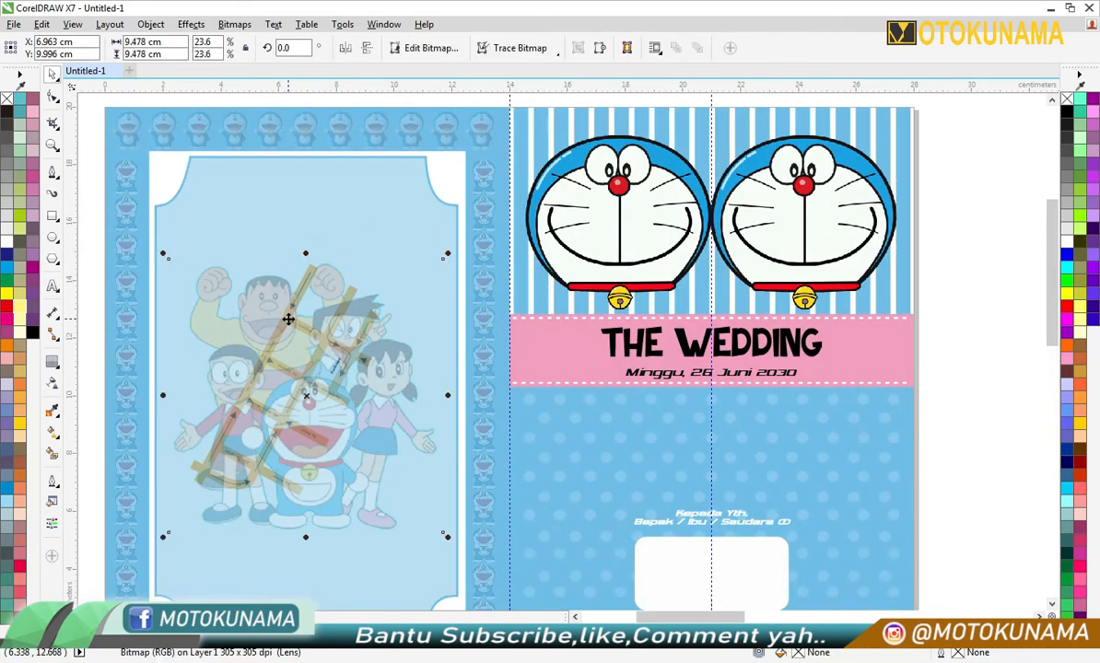
pyautogui.scroll(-1, 474, 316)
pyautogui.click(355, 373)
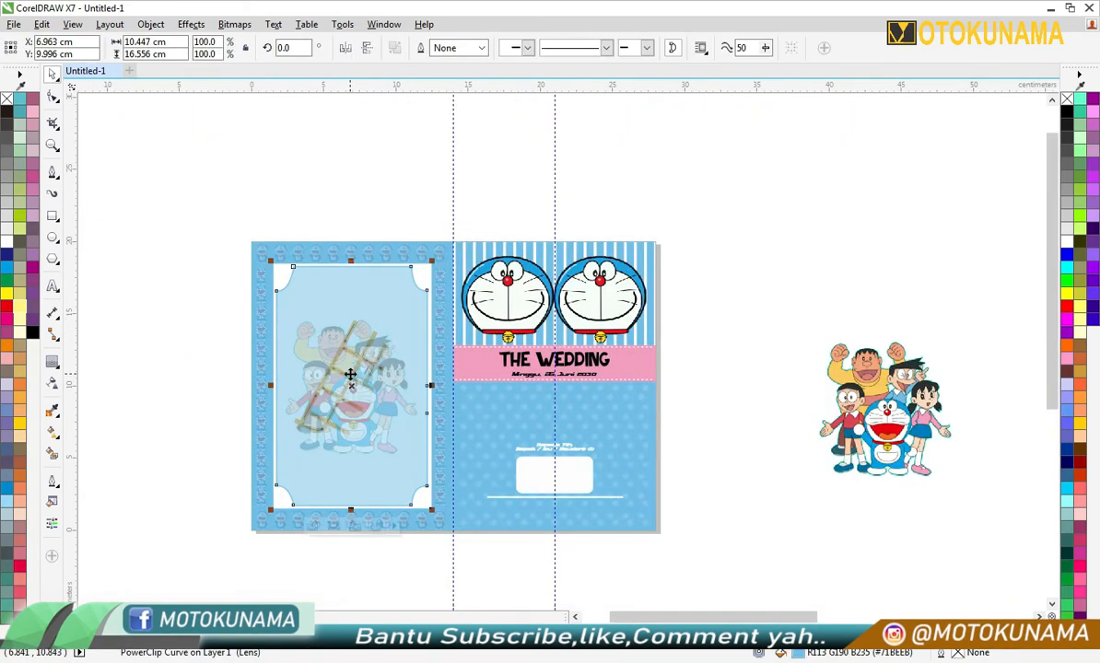
pyautogui.rightClick(356, 373)
pyautogui.moveTo(509, 501)
pyautogui.click(586, 582)
pyautogui.click(176, 419)
# - Apply a uniform transparency of 69 to the left panel's outlined inner frame
pyautogui.scroll(1, 358, 374)
pyautogui.click(405, 253)
pyautogui.click(52, 383)
pyautogui.click(330, 140)
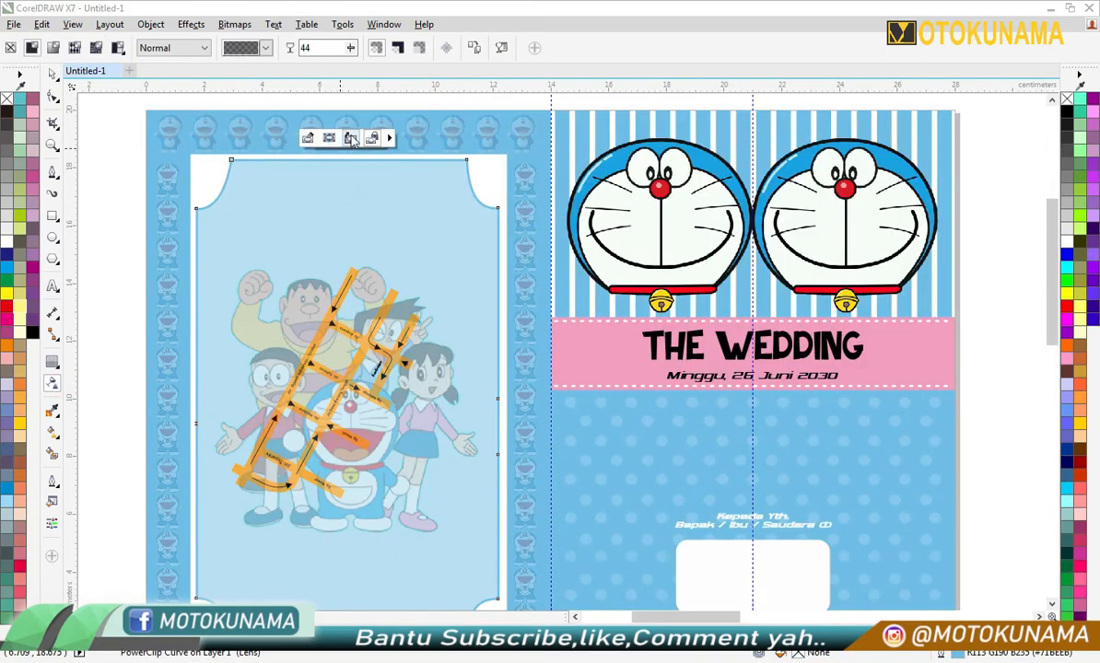
pyautogui.click(124, 190)
pyautogui.scroll(-2, 123, 188)
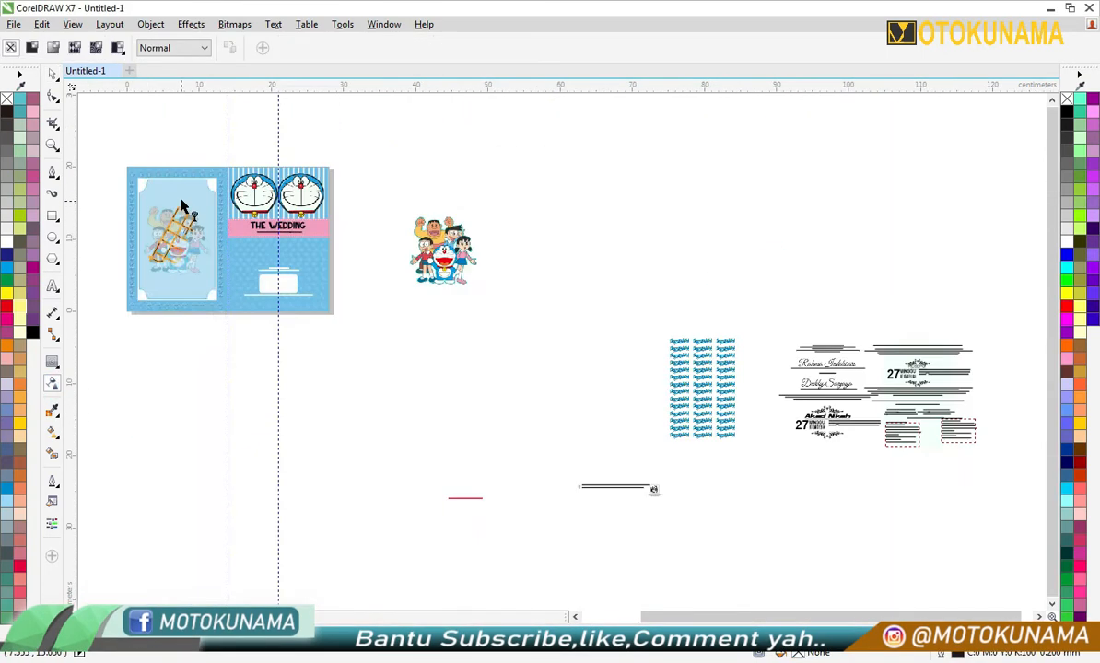
pyautogui.scroll(1, 165, 302)
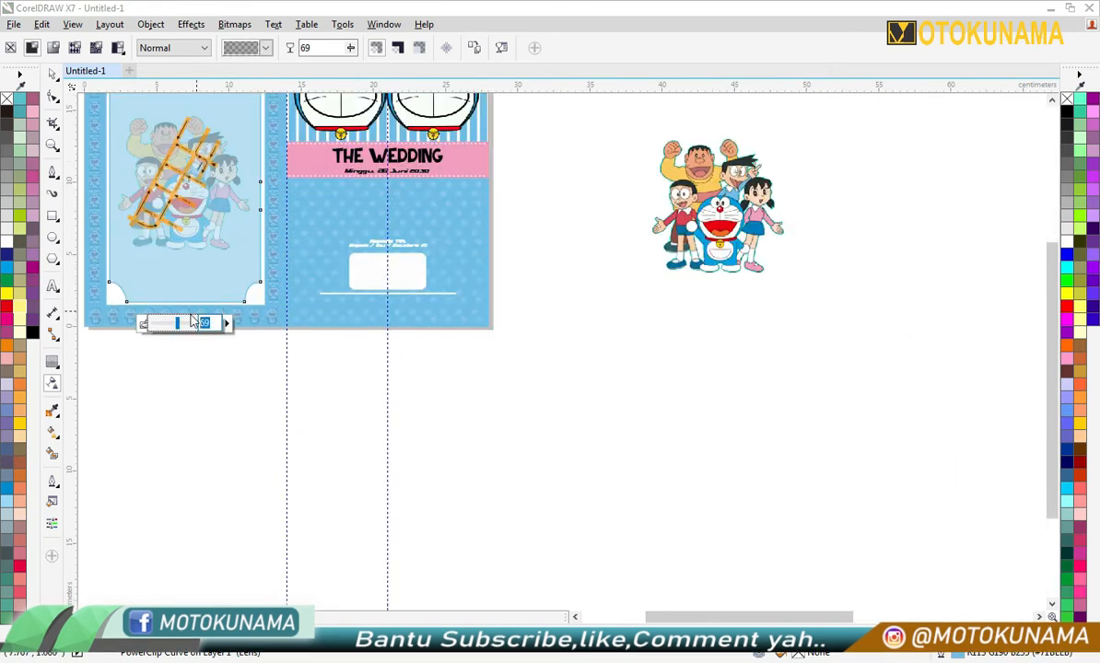
pyautogui.press('space')
# - Edit the inner frame's clipped contents, shrinking the character group and moving it to the frame's lower-left corner
pyautogui.scroll(2, 171, 320)
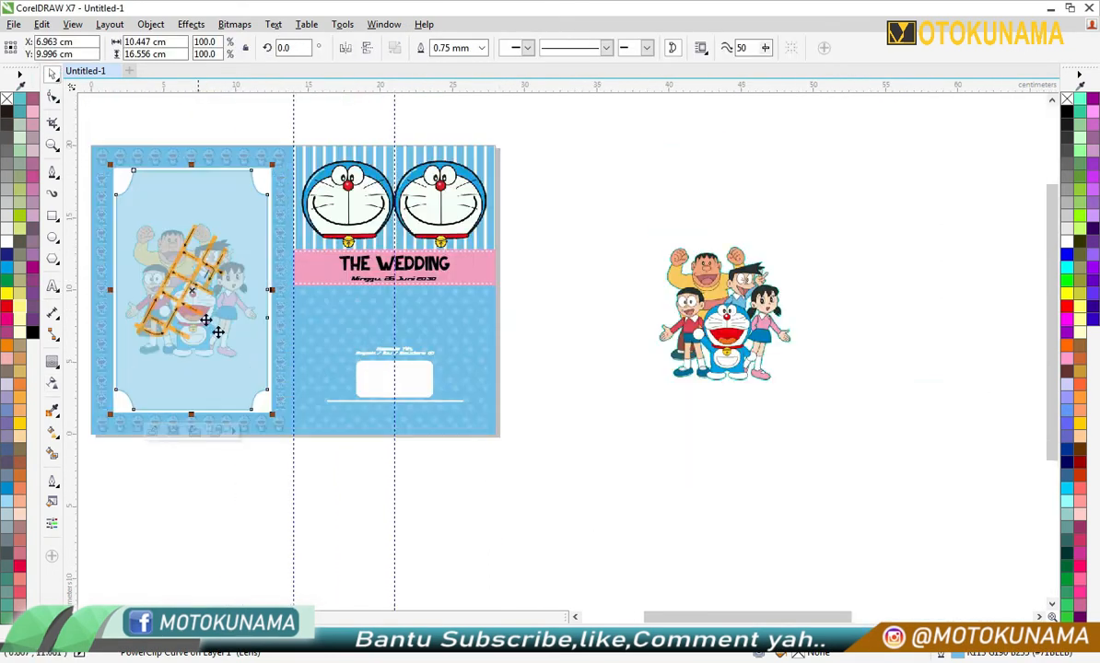
pyautogui.click(217, 488)
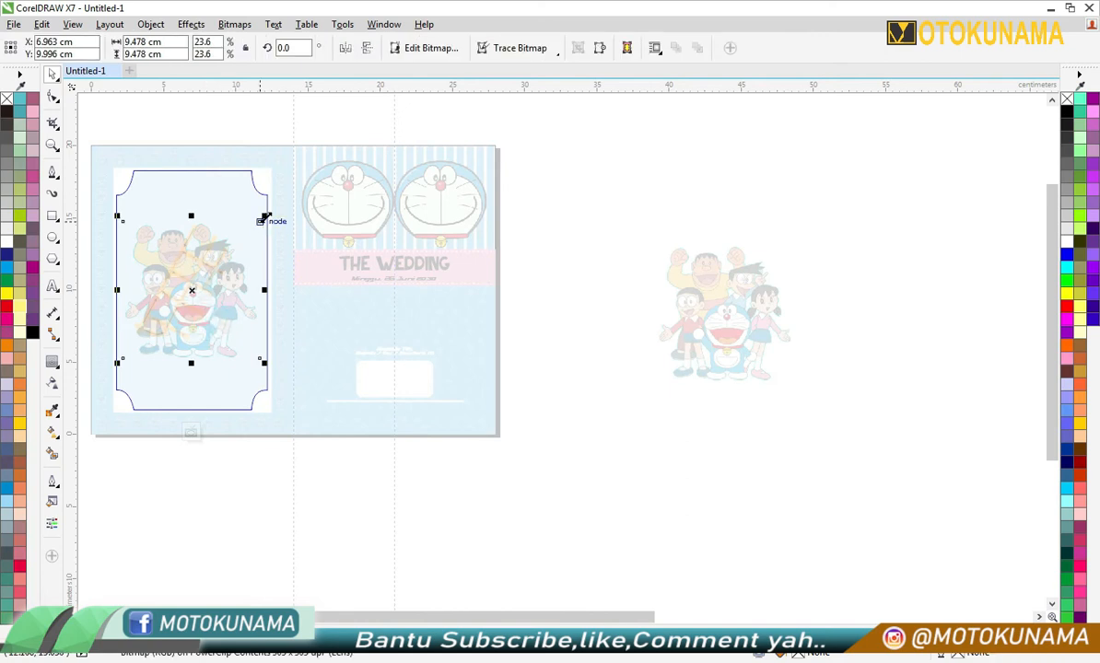
pyautogui.moveTo(189, 343); pyautogui.dragTo(187, 384)
pyautogui.keyDown('ctrl'); pyautogui.click(207, 481); pyautogui.keyUp('ctrl')
pyautogui.click(207, 481)
pyautogui.keyDown('ctrl'); pyautogui.click(216, 386); pyautogui.keyUp('ctrl')
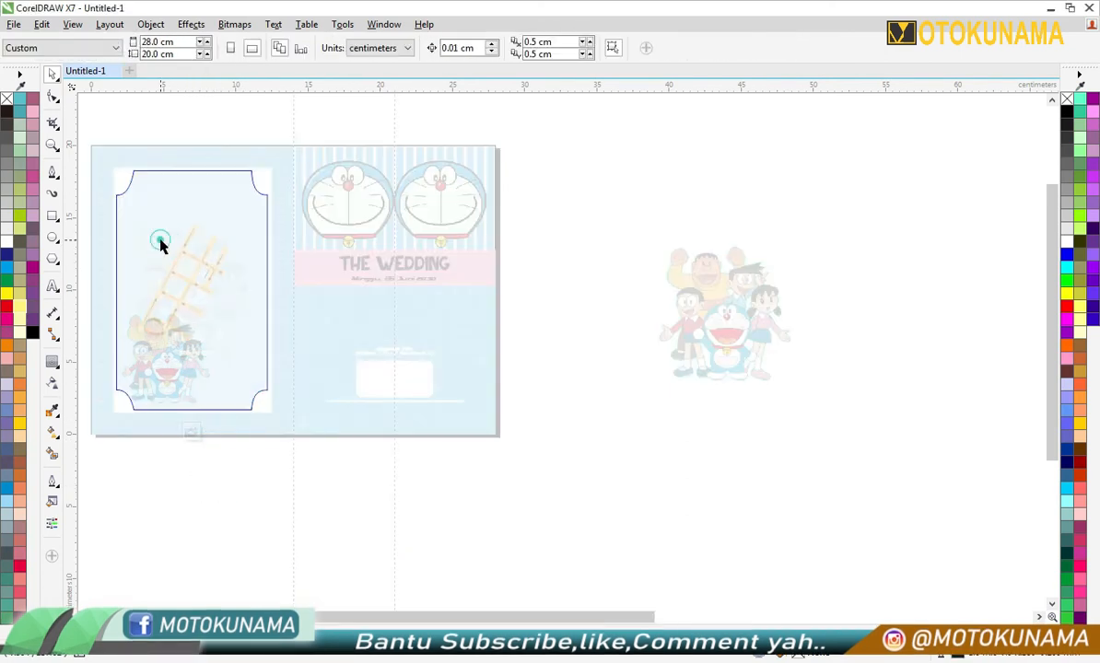
pyautogui.keyDown('ctrl'); pyautogui.click(137, 257); pyautogui.keyUp('ctrl')
pyautogui.moveTo(152, 368); pyautogui.dragTo(639, 542)
pyautogui.hotkey('ctrl', 'z')
pyautogui.click(486, 537)
pyautogui.click(235, 304)
pyautogui.moveTo(236, 300); pyautogui.dragTo(368, 481)
pyautogui.hotkey('ctrl', 'z')
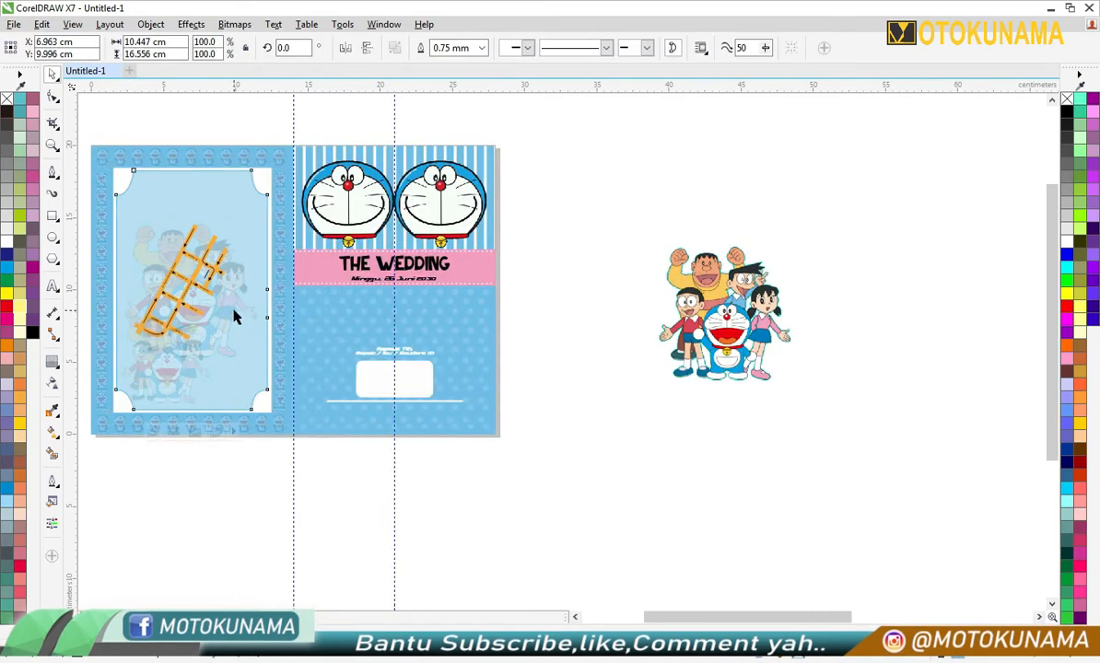
# - Delete the light blue frame holding the larger character group, and move the remaining frame's clipped character group to its upper part
pyautogui.press('Delete')
pyautogui.click(169, 387)
pyautogui.keyDown('ctrl'); pyautogui.click(170, 386); pyautogui.keyUp('ctrl')
pyautogui.moveTo(169, 387); pyautogui.dragTo(197, 228)
pyautogui.click(191, 432)
pyautogui.moveTo(179, 308); pyautogui.dragTo(181, 298)
# - Copy the Doraemon head from the right cover into the upper part of the left panel
pyautogui.scroll(-2, 189, 389)
pyautogui.moveTo(331, 494); pyautogui.dragTo(141, 351)
pyautogui.scroll(1, 161, 344)
pyautogui.scroll(1, 288, 348)
pyautogui.click(360, 351)
pyautogui.moveTo(360, 351); pyautogui.dragTo(206, 351)
pyautogui.hotkey('ctrl', 'z')
pyautogui.rightClick(212, 356)
# - Shrink the copied head to about 2.77 × 2.54 cm and centre it on a new vertical guideline at 6.963 cm
pyautogui.moveTo(363, 356); pyautogui.dragTo(235, 327)
pyautogui.scroll(2, 192, 344)
pyautogui.scroll(-2, 230, 341)
pyautogui.scroll(1, 207, 358)
pyautogui.click(186, 361)
pyautogui.moveTo(70, 460); pyautogui.dragTo(256, 372)
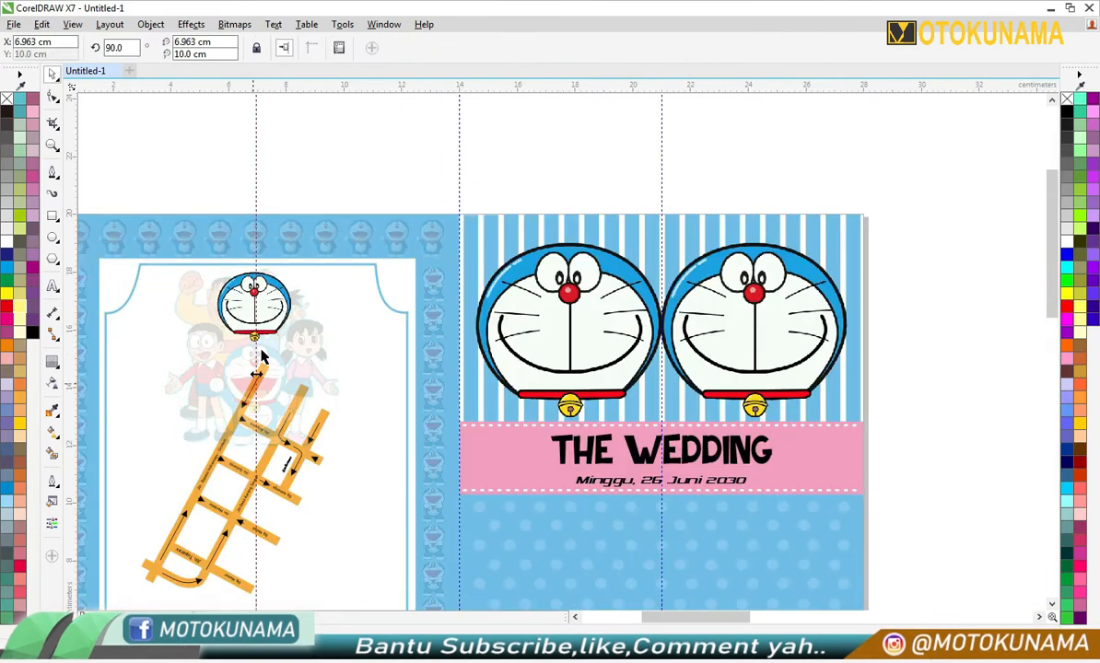
pyautogui.click(254, 311)
# - Move the red "Denah lokasi" heading from outside the page to the lower edge of the left panel's Doraemon head
pyautogui.scroll(2, 249, 311)
pyautogui.scroll(2, 265, 321)
pyautogui.scroll(-5, 270, 321)
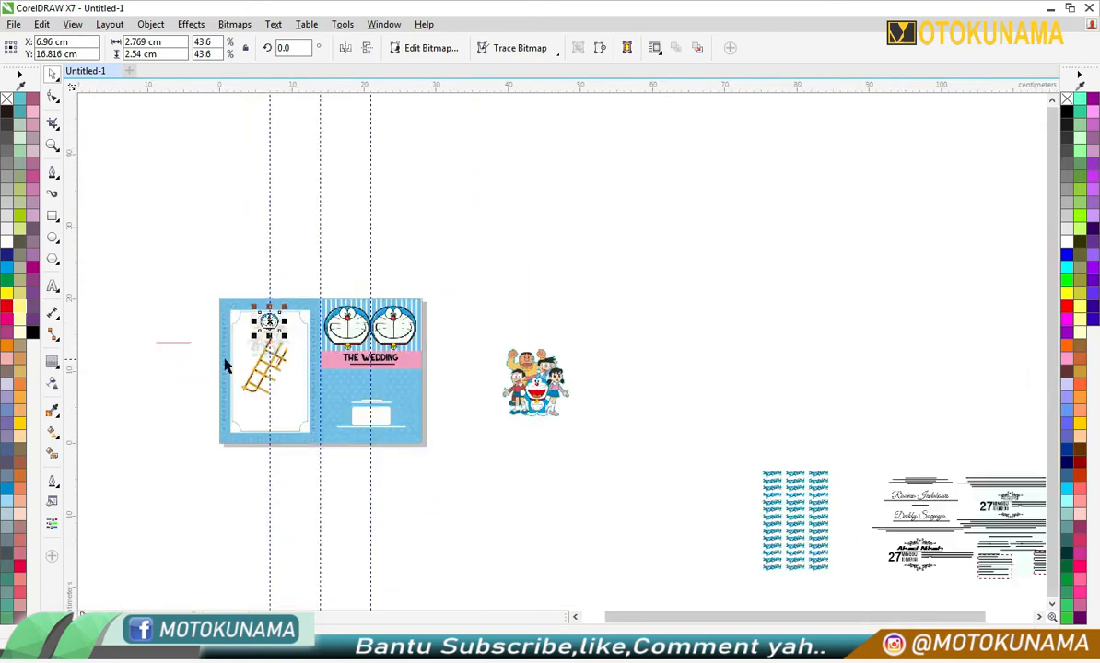
pyautogui.moveTo(179, 343); pyautogui.dragTo(271, 329)
pyautogui.scroll(3, 271, 329)
pyautogui.doubleClick(272, 314)
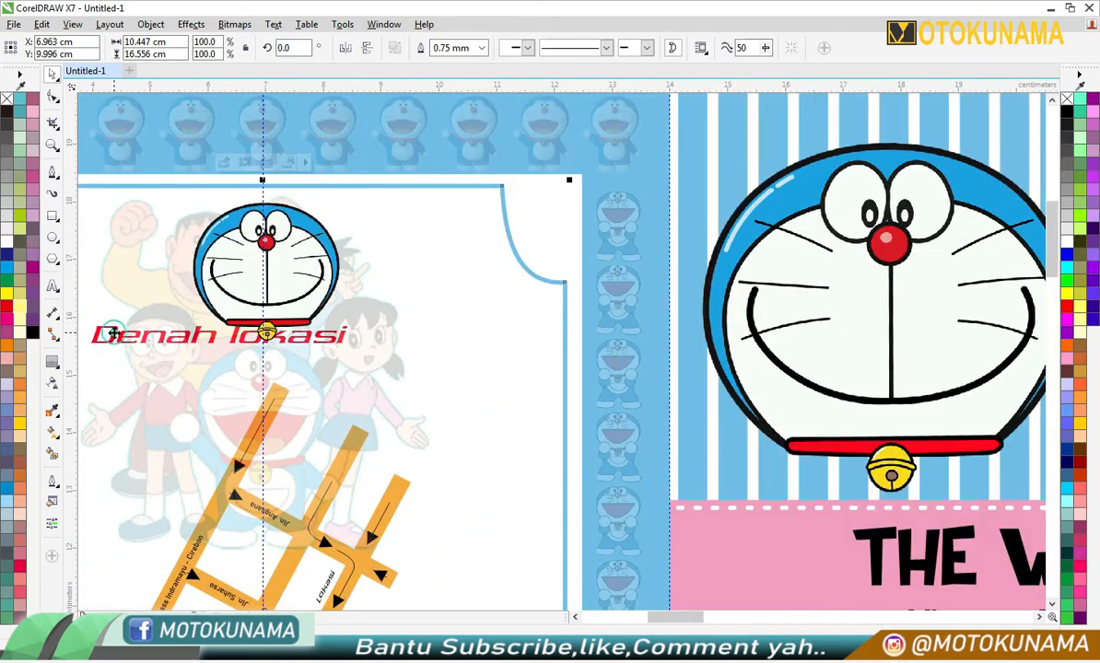
pyautogui.scroll(-3, 130, 341)
pyautogui.scroll(1, 122, 343)
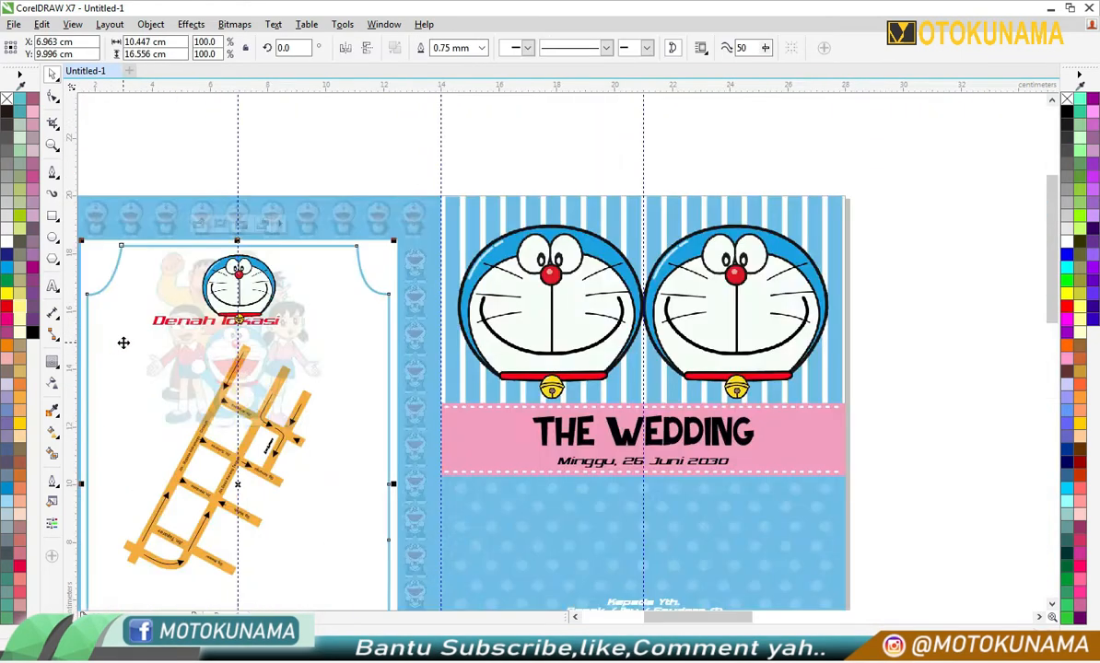
pyautogui.scroll(-2, 122, 344)
pyautogui.scroll(3, 154, 324)
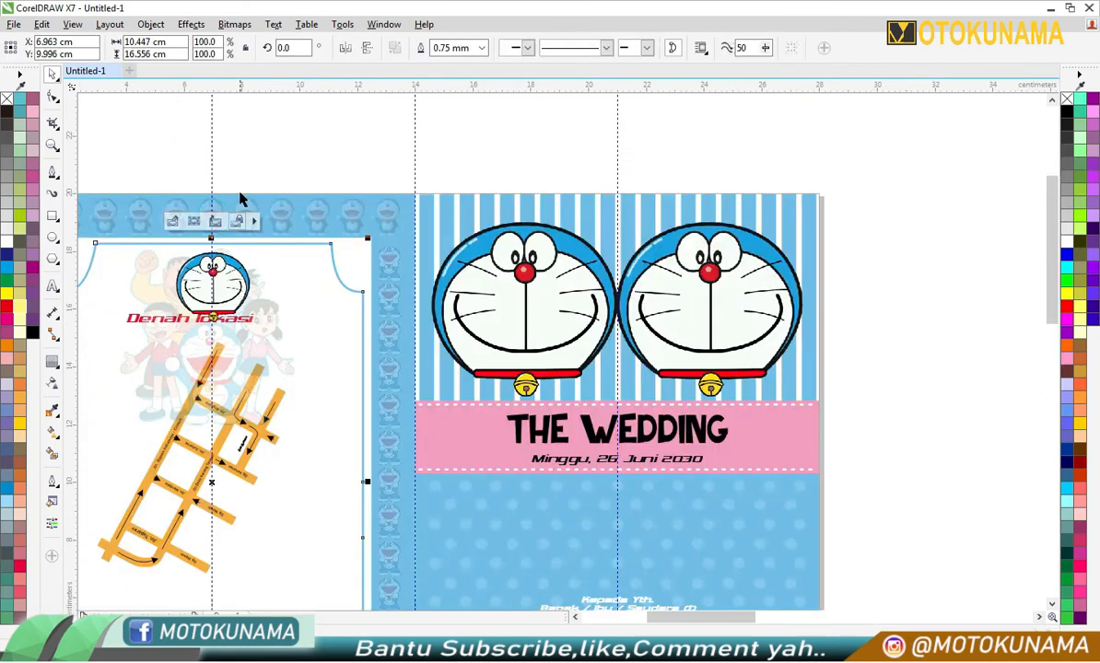
# - Place the "Denah lokasi" heading just below the head's bell, centred on the left panel's vertical guideline
pyautogui.click(158, 321)
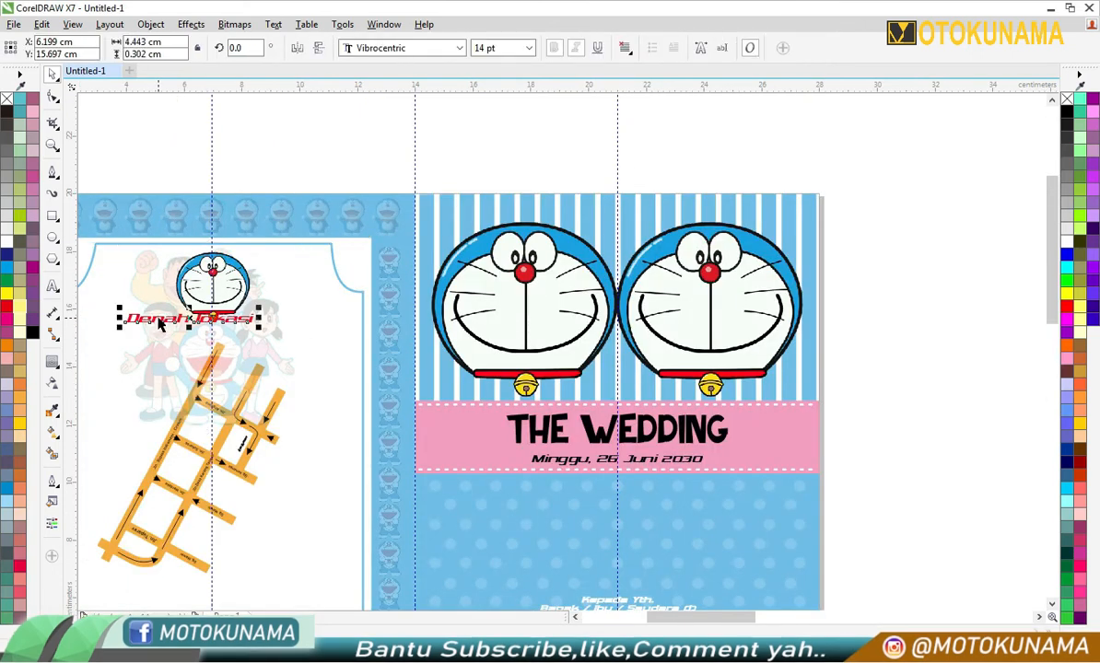
pyautogui.scroll(3, 188, 321)
pyautogui.scroll(-1, 232, 339)
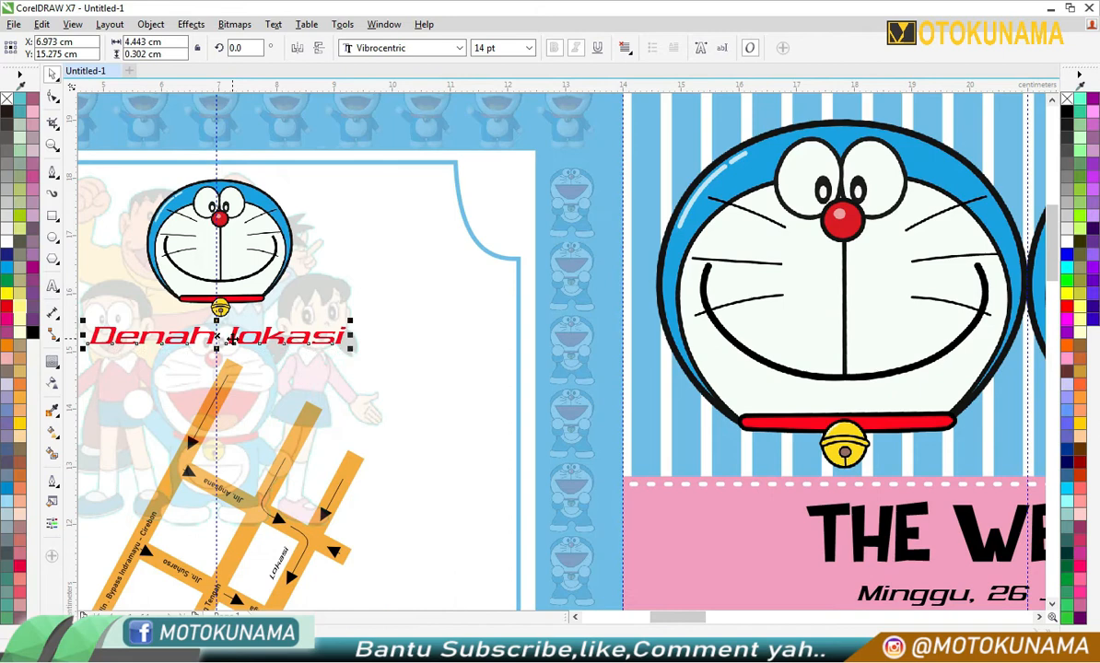
pyautogui.scroll(1, 216, 247)
pyautogui.moveTo(253, 256); pyautogui.dragTo(245, 256)
pyautogui.scroll(-1, 244, 256)
pyautogui.scroll(-1, 241, 256)
pyautogui.click(282, 136)
pyautogui.moveTo(278, 345); pyautogui.dragTo(289, 358)
pyautogui.rightClick(385, 254)
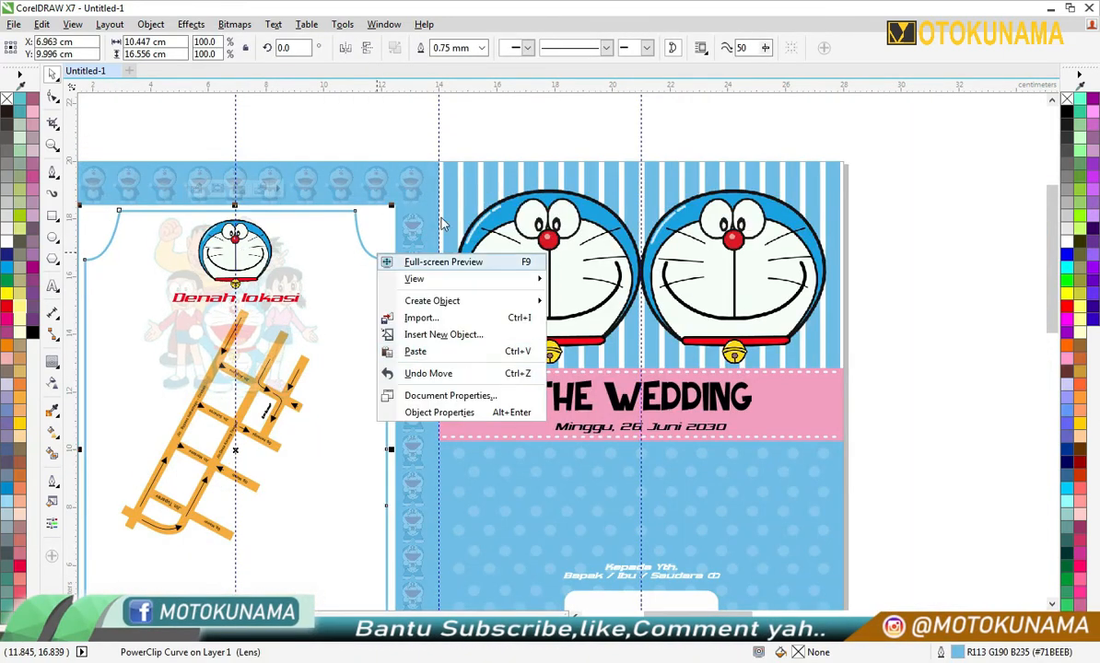
pyautogui.rightClick(336, 232)
pyautogui.click(363, 115)
pyautogui.click(362, 115)
pyautogui.rightClick(354, 232)
pyautogui.click(406, 138)
pyautogui.scroll(-1, 402, 210)
pyautogui.click(405, 190)
# - Move the location text, pin icon and QR code from outside the page to below the map, and ungroup them
pyautogui.scroll(1, 322, 513)
pyautogui.scroll(-4, 321, 509)
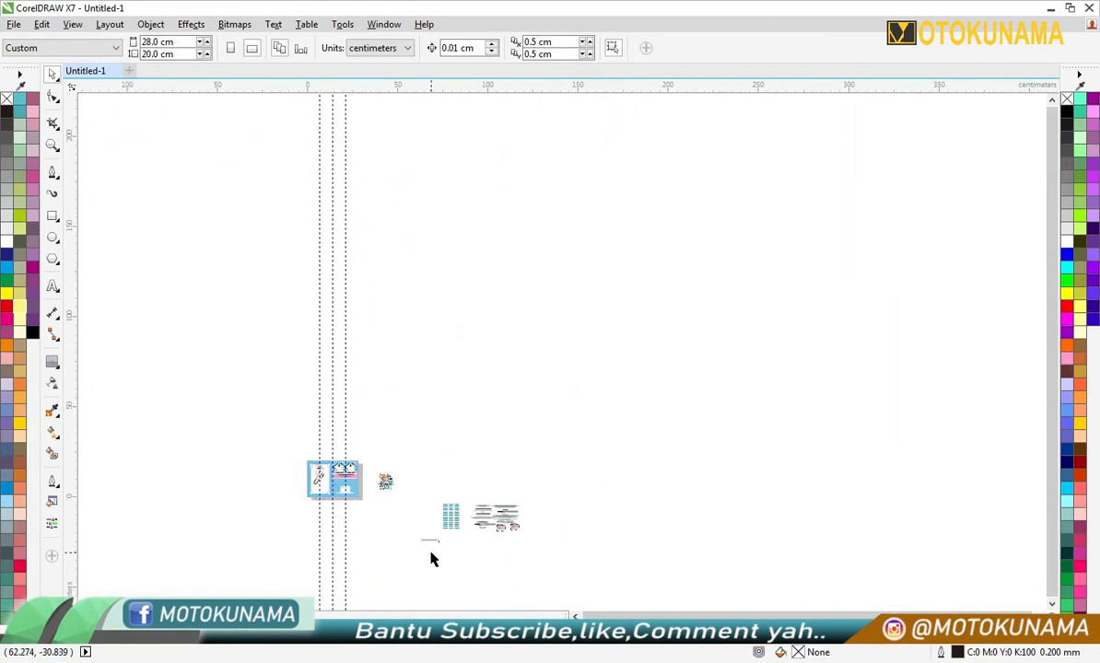
pyautogui.scroll(1, 467, 590)
pyautogui.moveTo(358, 485); pyautogui.dragTo(422, 505)
pyautogui.moveTo(408, 492); pyautogui.dragTo(184, 398)
pyautogui.scroll(3, 153, 397)
pyautogui.moveTo(249, 449); pyautogui.dragTo(344, 341)
pyautogui.click(683, 48)
pyautogui.click(417, 309)
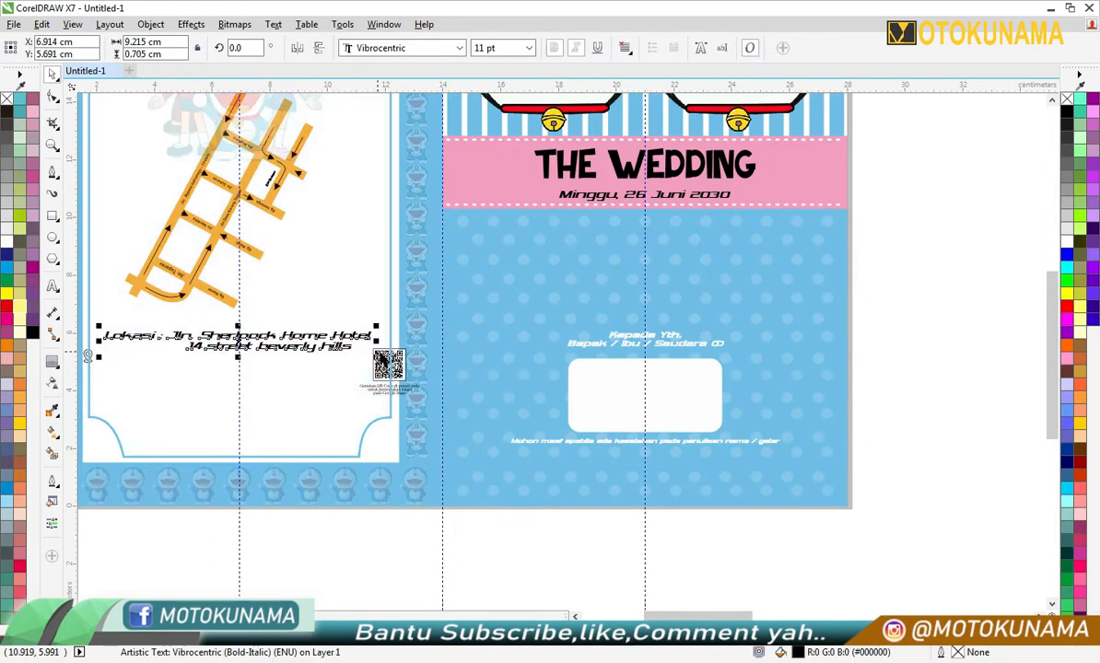
pyautogui.click(391, 311)
pyautogui.press('Delete')
# - Reduce the location text's font size and line up the pin icon, two-line text and QR code in a row below the map
pyautogui.click(399, 441)
pyautogui.moveTo(91, 359); pyautogui.dragTo(104, 372)
pyautogui.moveTo(226, 335); pyautogui.dragTo(233, 362)
pyautogui.click(528, 48)
pyautogui.click(520, 92)
pyautogui.scroll(1, 110, 368)
pyautogui.moveTo(159, 357); pyautogui.dragTo(162, 364)
pyautogui.moveTo(663, 384); pyautogui.dragTo(566, 421)
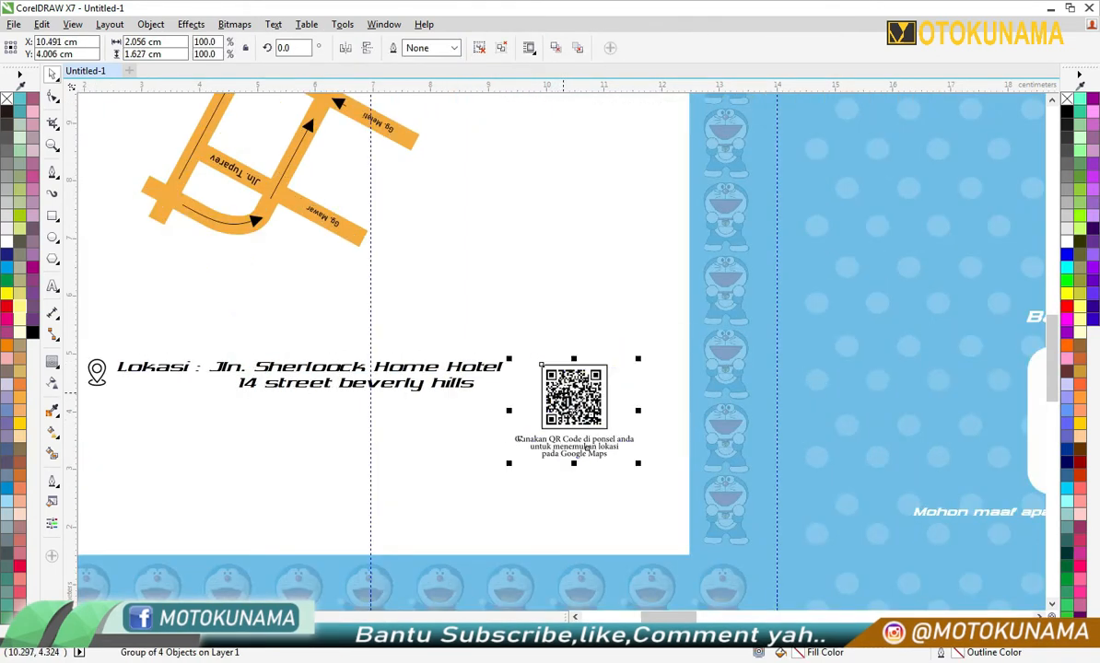
pyautogui.scroll(-1, 562, 393)
pyautogui.click(197, 368)
# - Switch to the blank second page and create a 28 × 20 cm rectangle covering the whole page
pyautogui.scroll(-1, 196, 369)
pyautogui.scroll(1, 331, 308)
pyautogui.scroll(-1, 332, 309)
pyautogui.scroll(1, 311, 224)
pyautogui.scroll(-1, 310, 226)
pyautogui.scroll(-3, 310, 225)
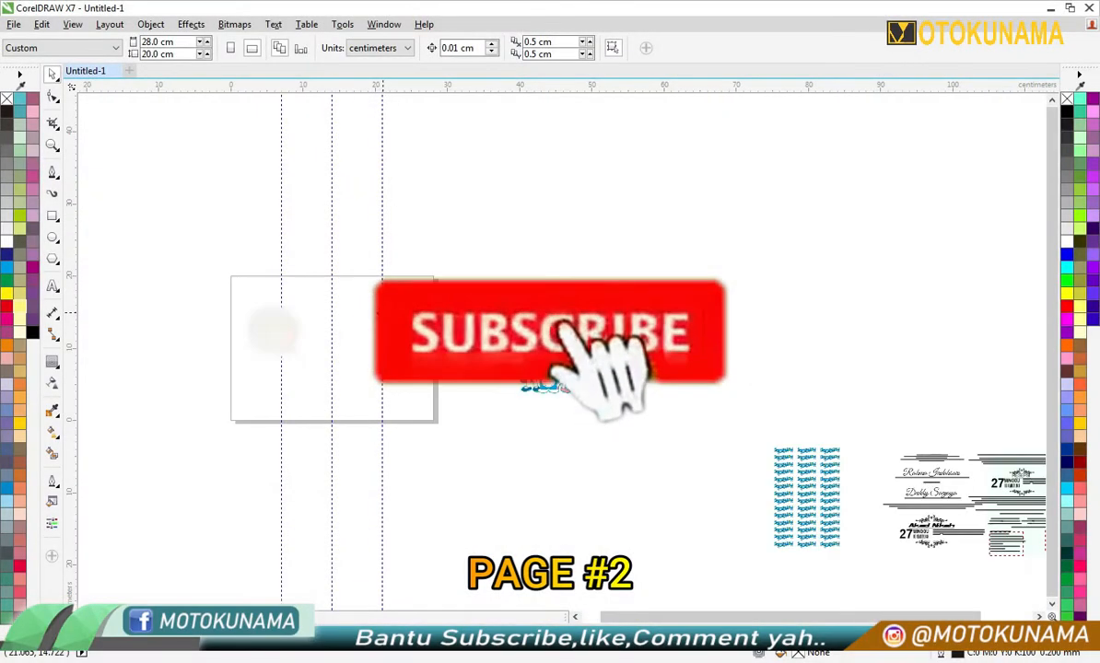
pyautogui.doubleClick(53, 218)
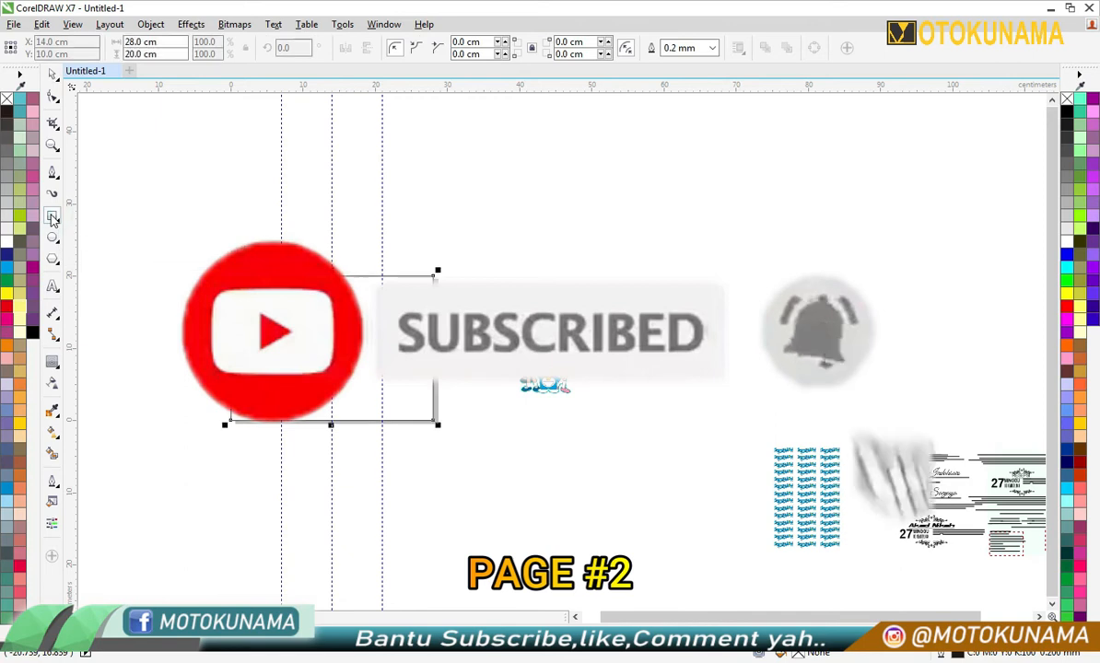